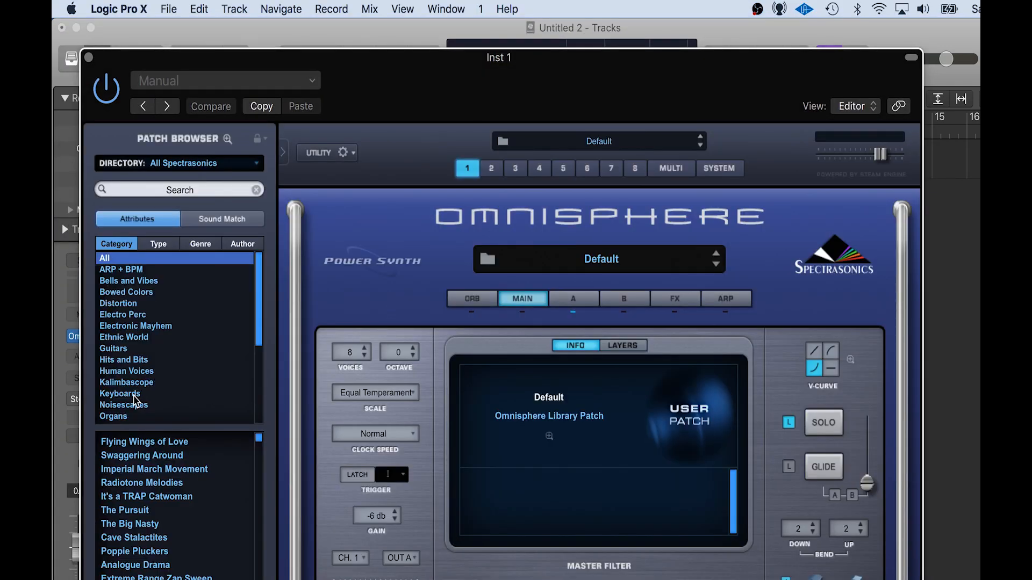
Load the Keyboards patch LA Custom C7 - Cinematic in Omnisphere and move the plug-in window clear of the track area.
click(120, 394)
scroll(186, 534, down, 5)
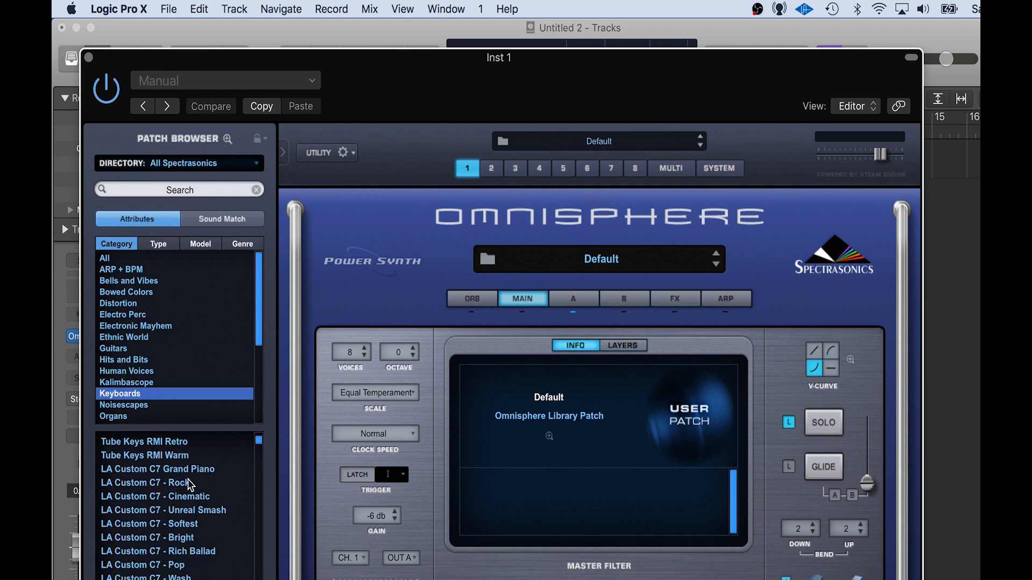
click(186, 498)
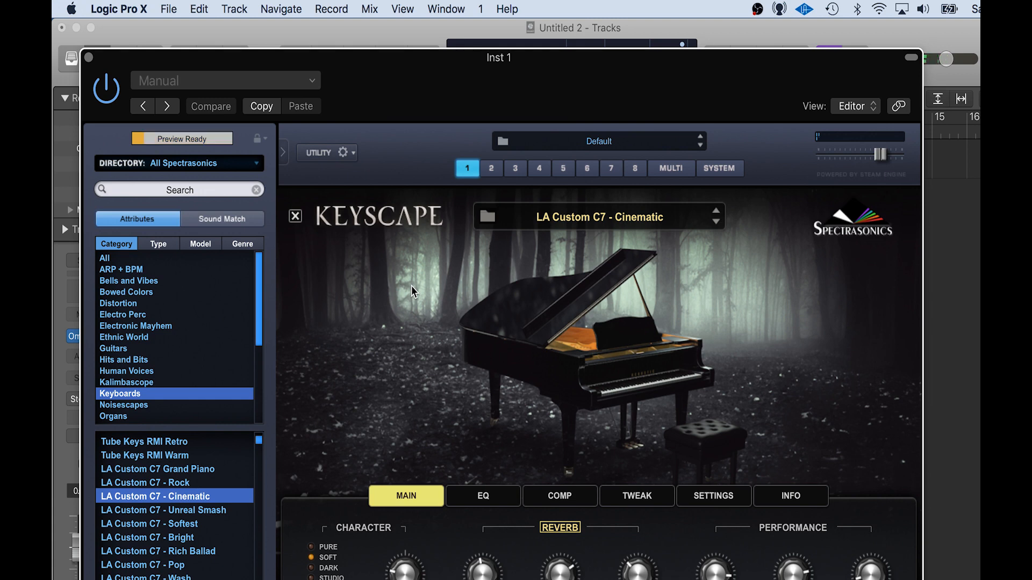
drag(472, 87, 532, 442)
Assign the Pencil Tool as the secondary tool and draw a four-bar region on the Inst 1 track starting at bar 1.
click(647, 100)
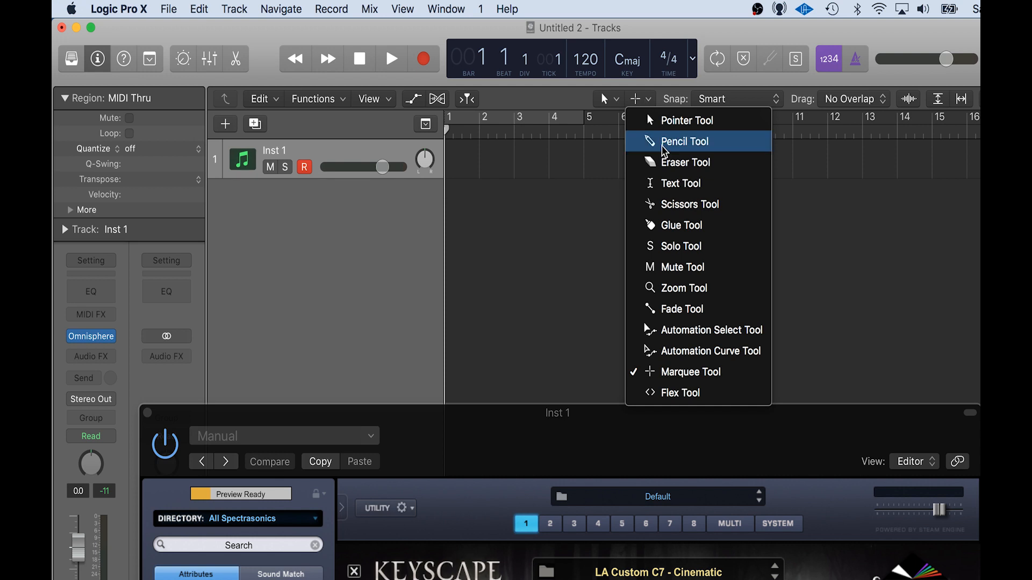
click(664, 143)
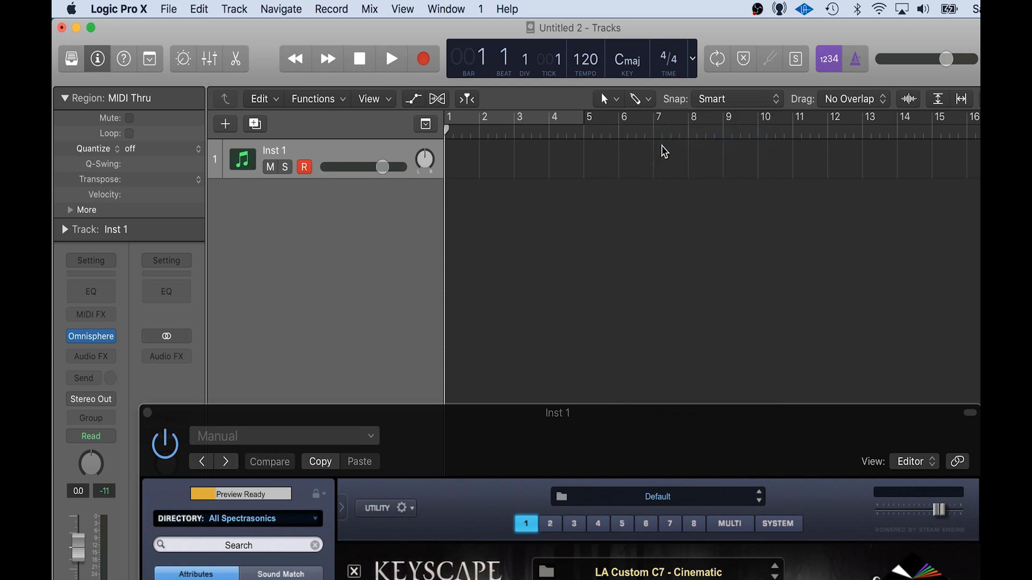
super+click(469, 172)
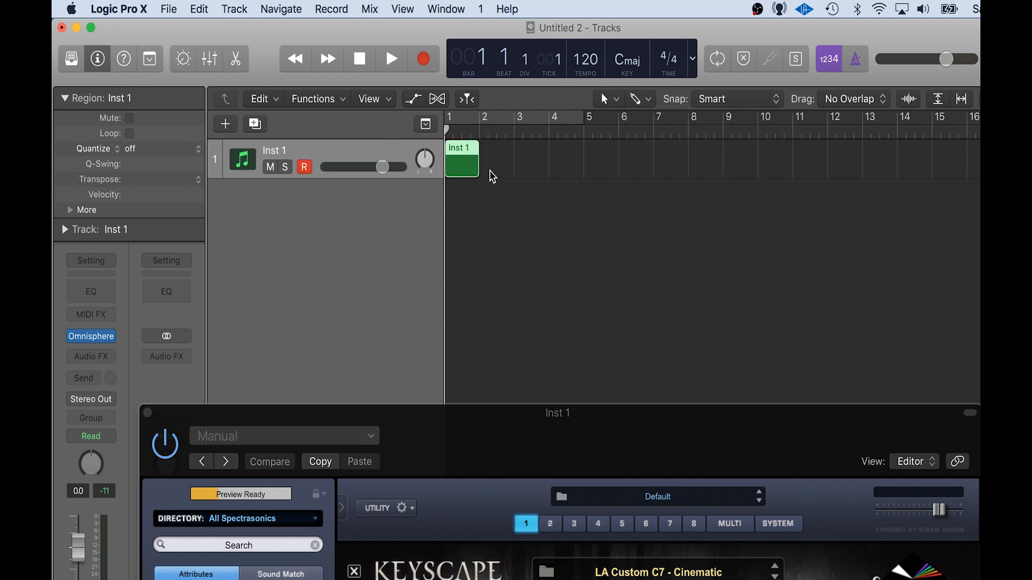
drag(475, 164, 579, 173)
Enable cycling, try the cycle range at bar 6, and return it to cover the four-bar region from bar 1.
click(511, 115)
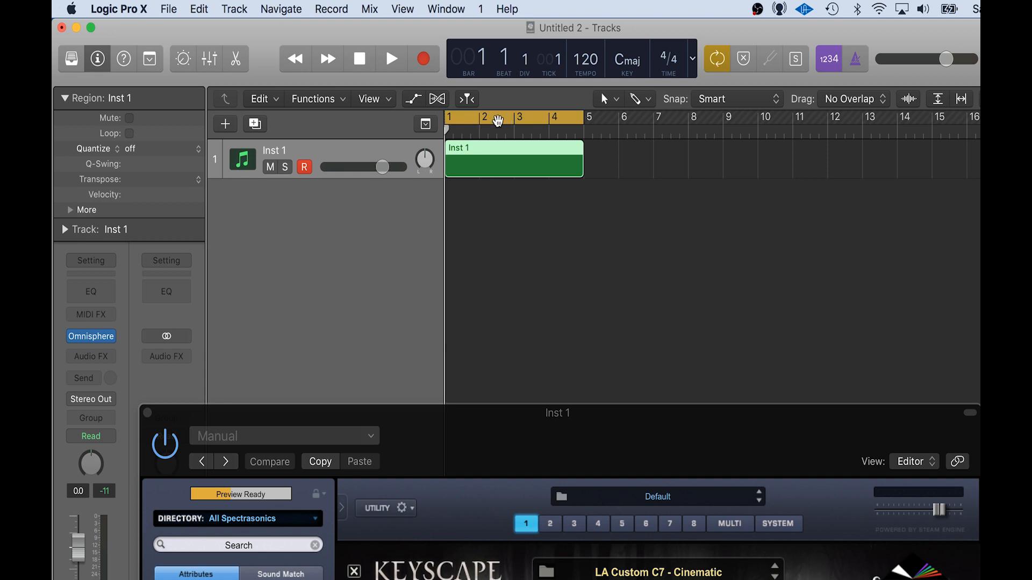
drag(611, 127, 757, 129)
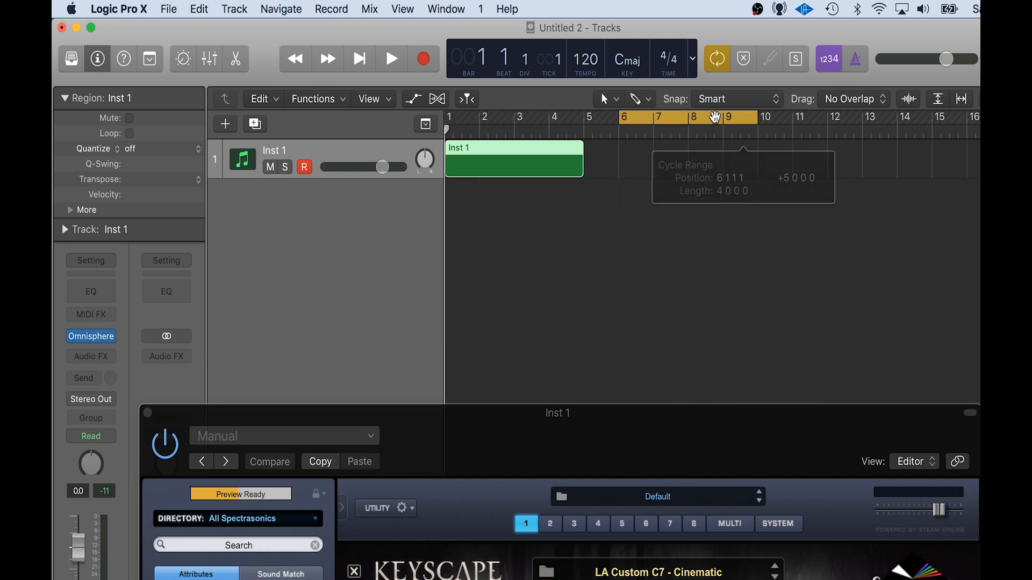
drag(612, 108, 524, 111)
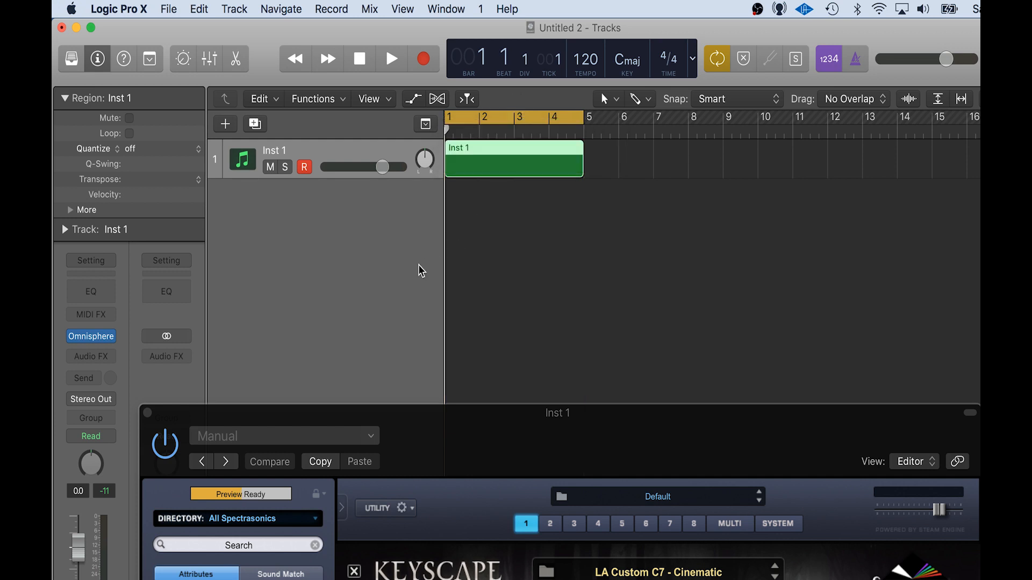
Close the instrument window and open the Inst 1 region in an enlarged Piano Roll below the tracks.
click(147, 412)
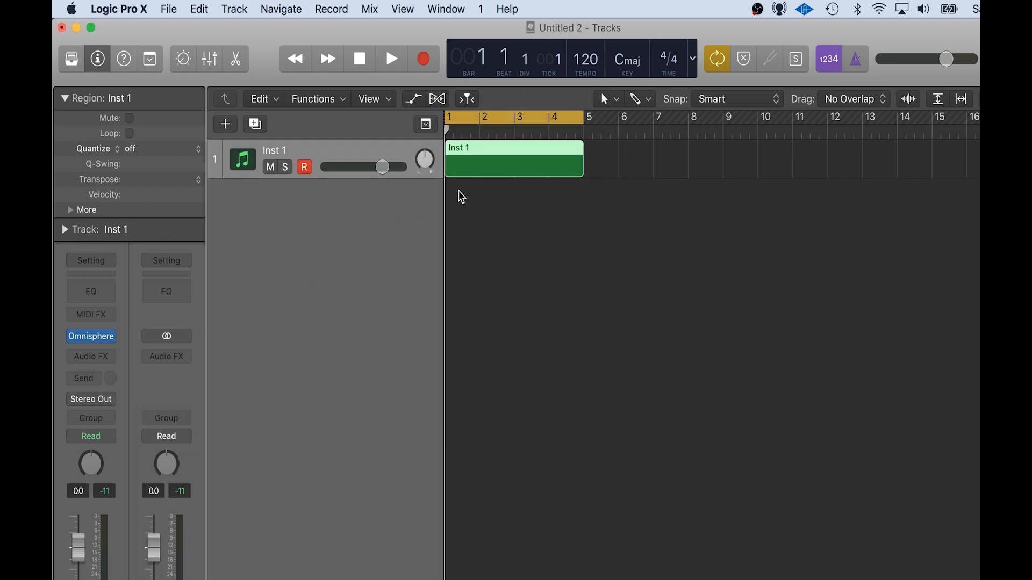
double_click(488, 165)
drag(516, 487, 508, 212)
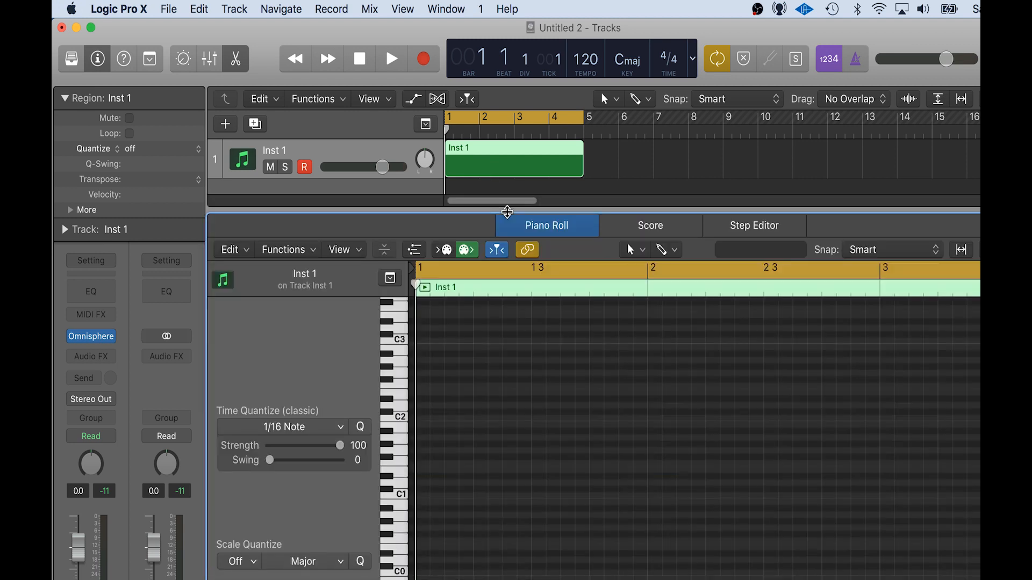
click(237, 60)
click(237, 60)
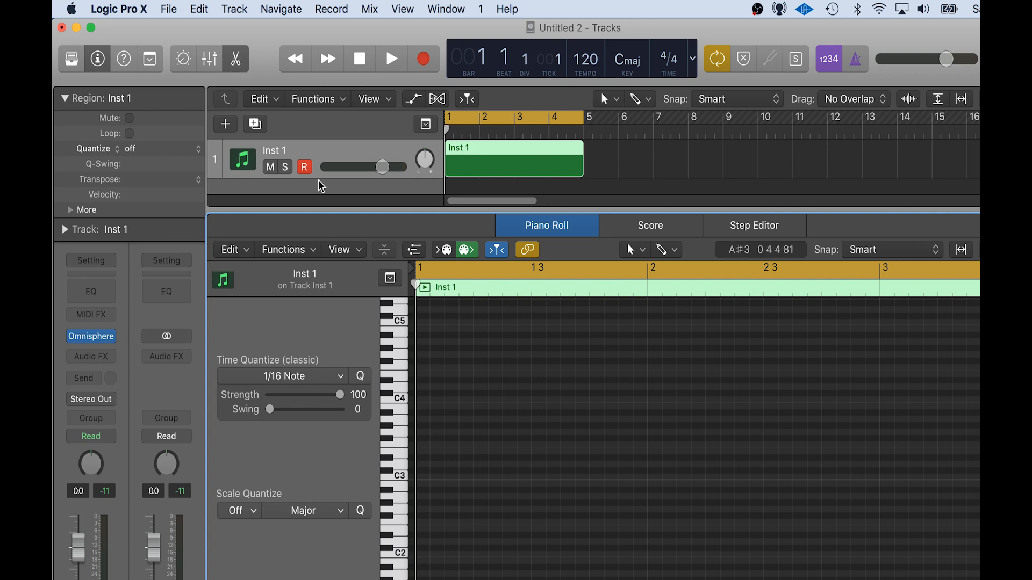
drag(320, 227, 365, 213)
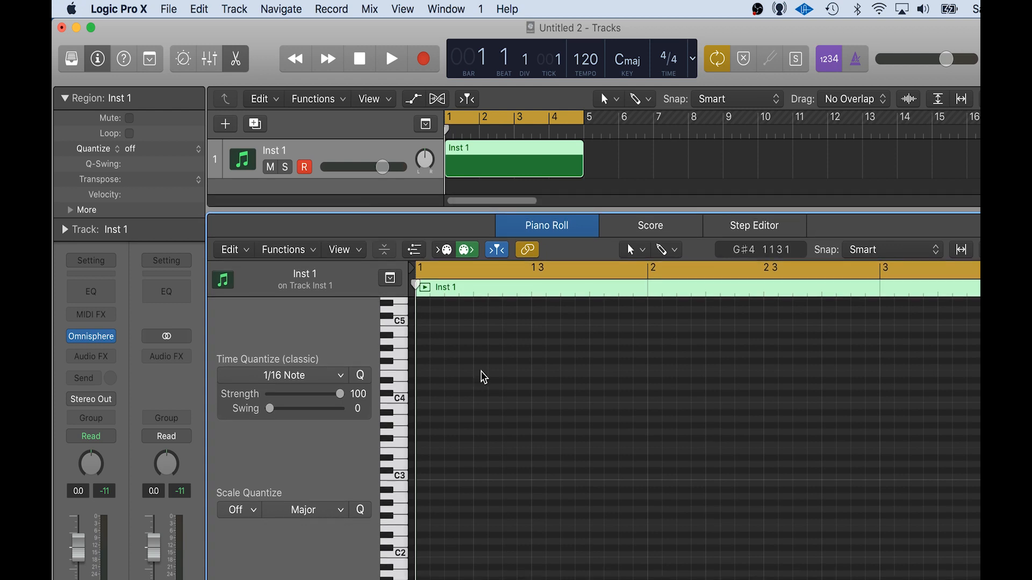
mouse_move(337, 213)
mouse_down()
mouse_move(345, 410)
mouse_move(323, 220)
mouse_up()
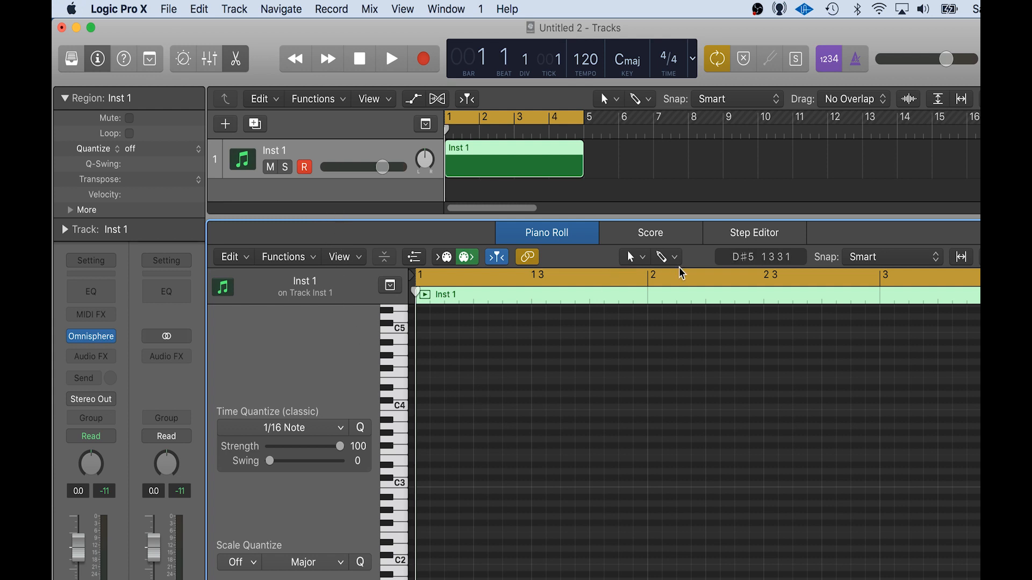
Assign the Brush Tool as the Piano Roll's secondary tool and set Time Quantize to 1/4 Note.
click(666, 259)
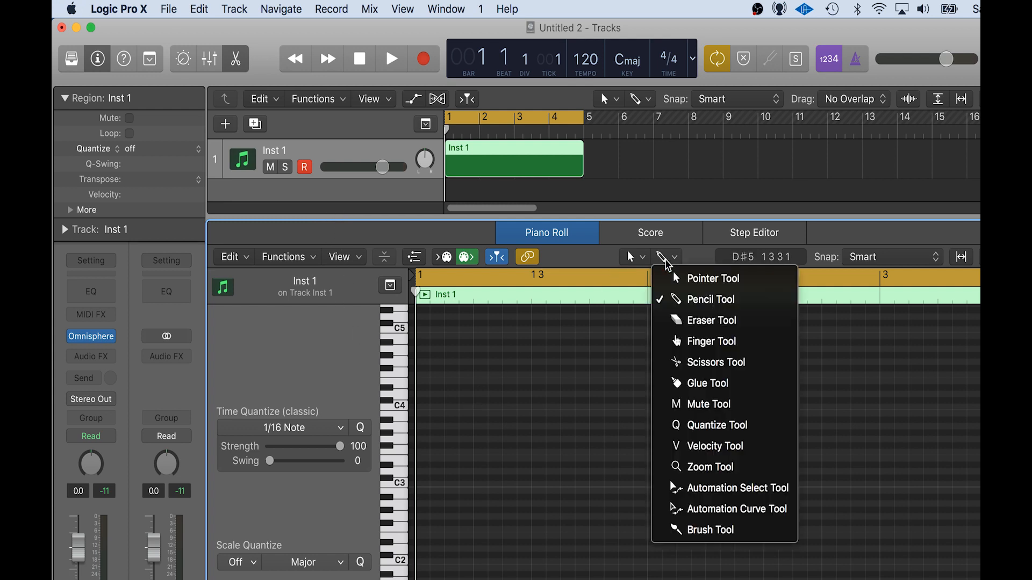
click(694, 531)
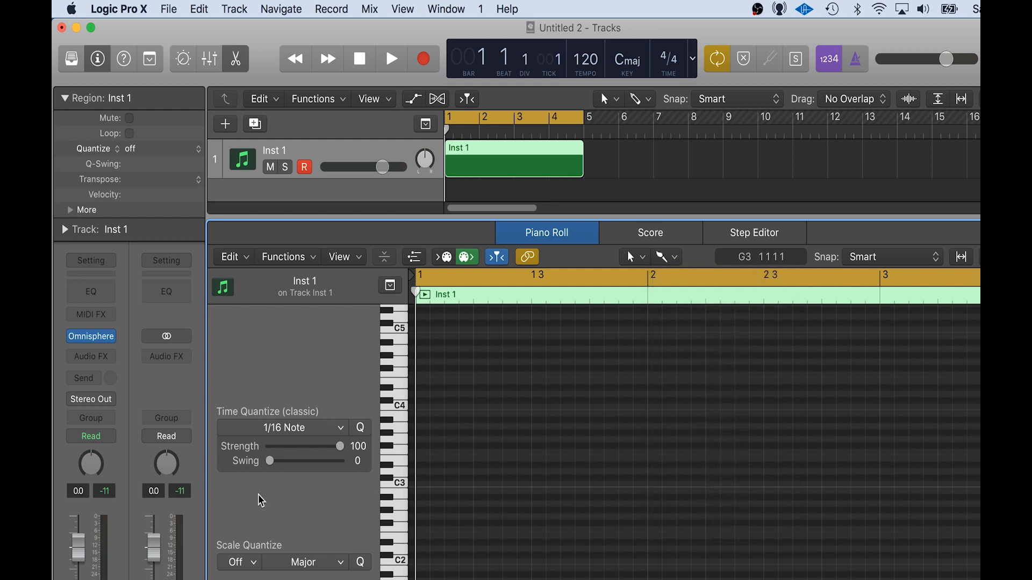
click(291, 436)
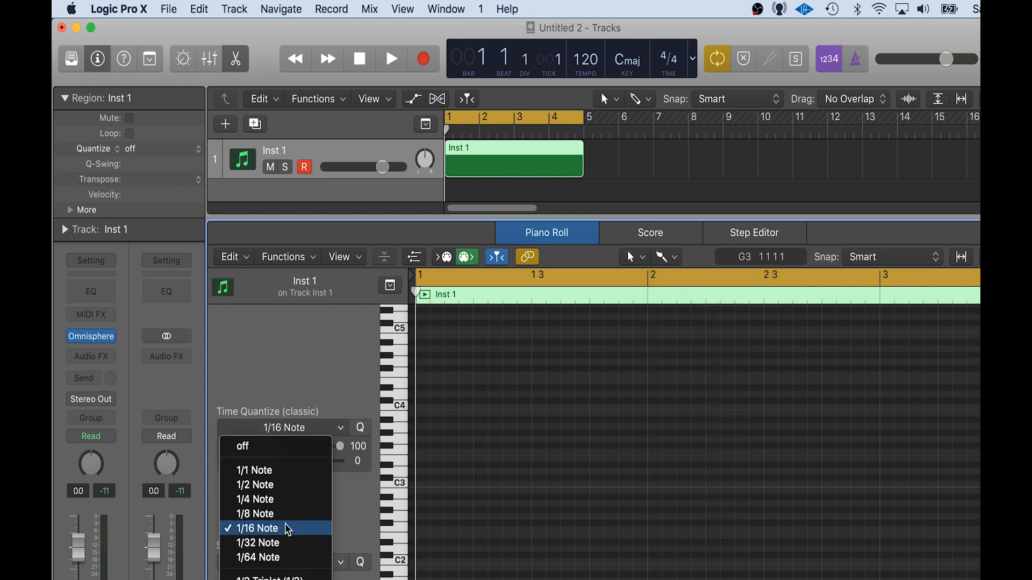
click(288, 501)
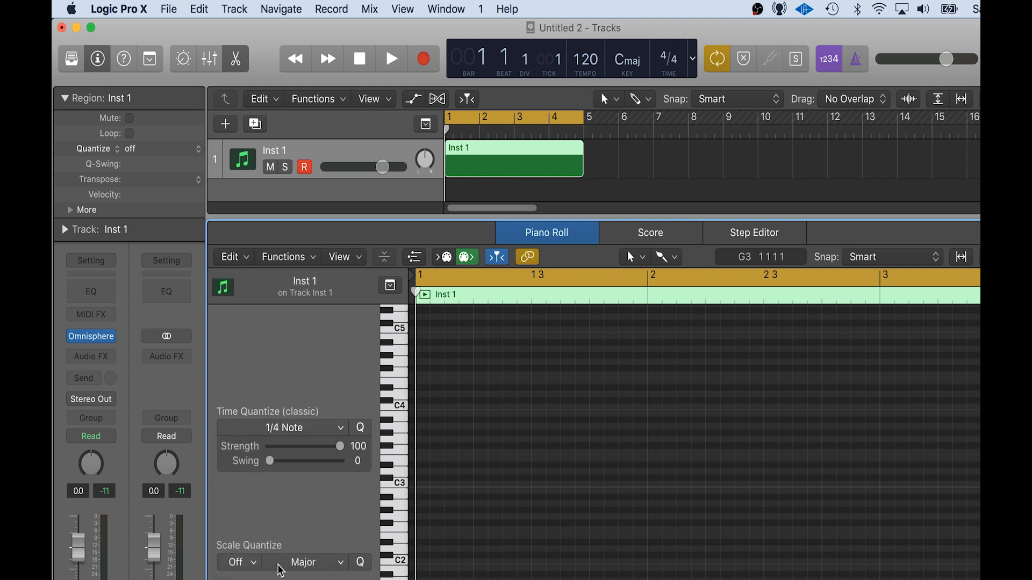
Set Scale Quantize to C Harmonic Minor.
click(248, 564)
click(240, 579)
click(329, 564)
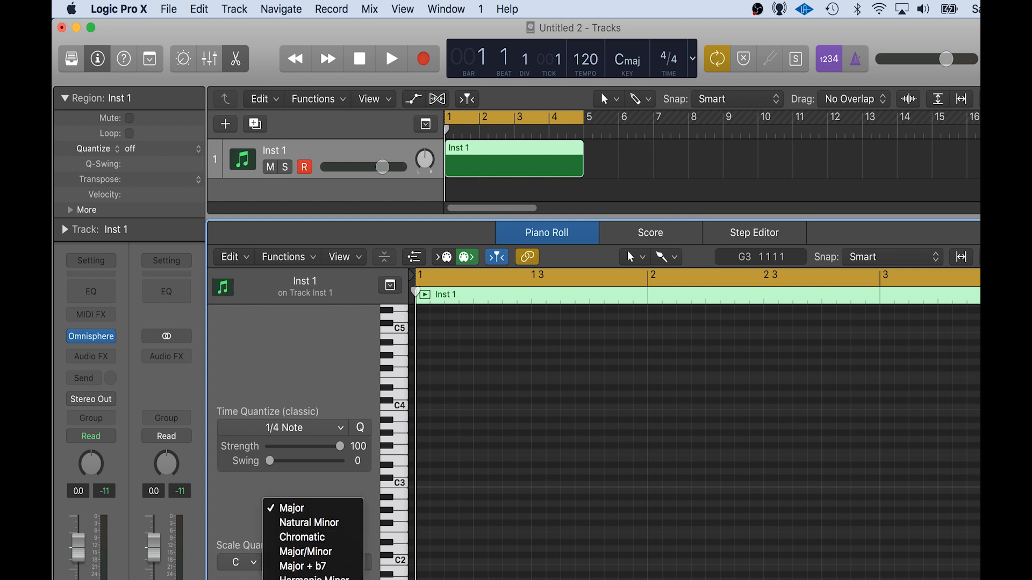
click(311, 577)
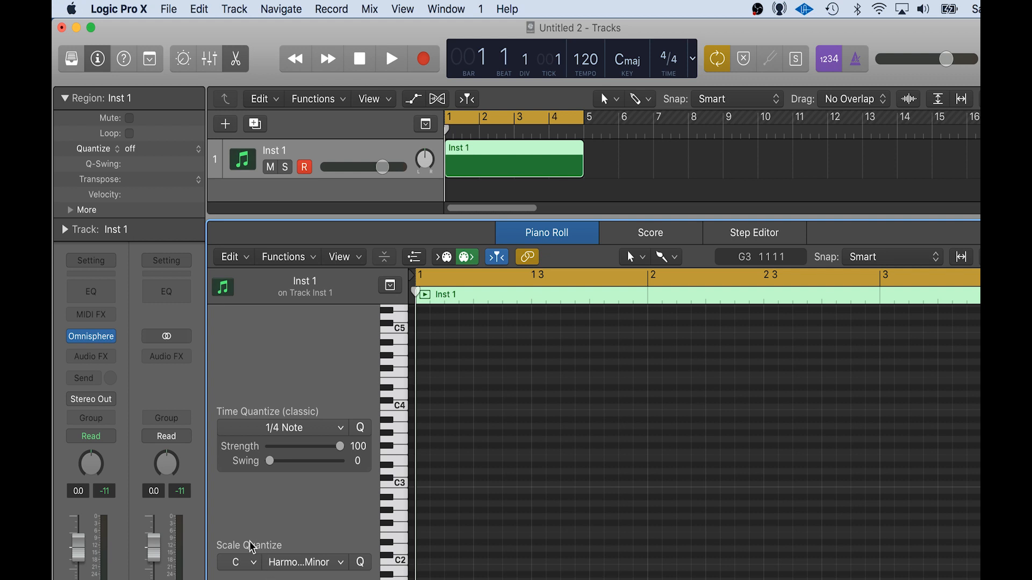
click(252, 564)
Paint quarter notes G#2, D#3 and G3 as a chord on beat 1 of bar 1 and play it back.
click(426, 510)
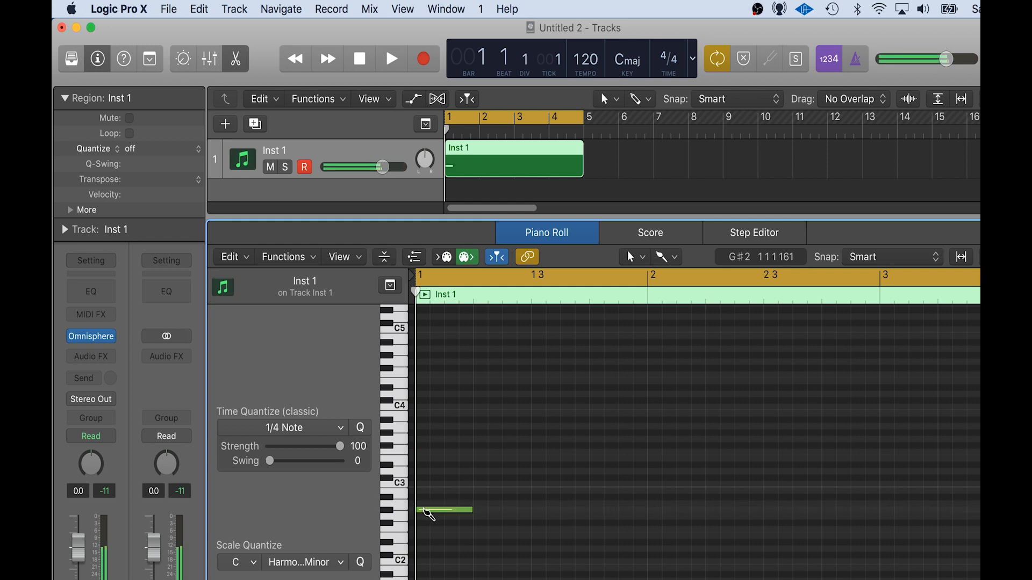
click(429, 439)
click(422, 465)
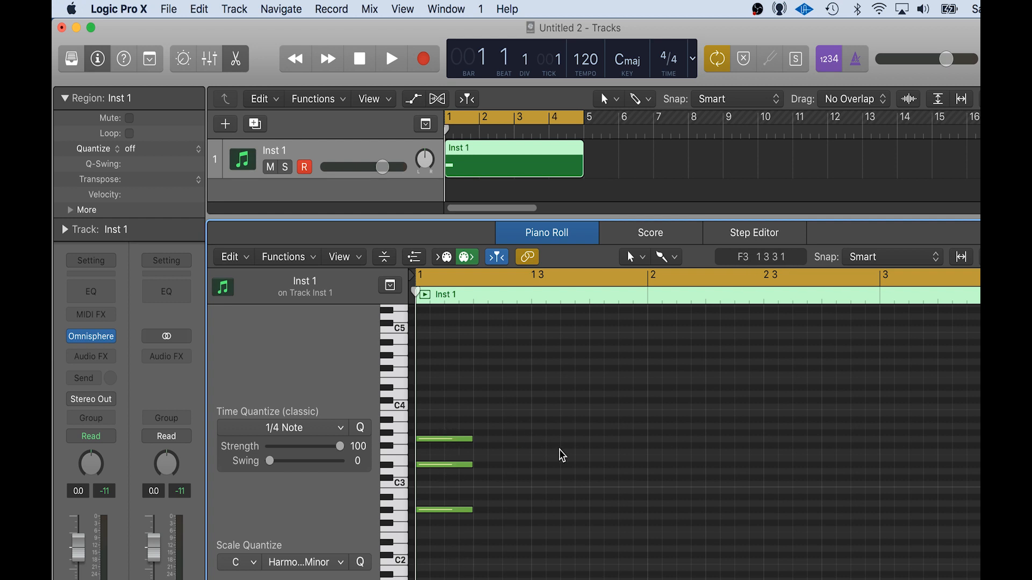
key(space)
key(space)
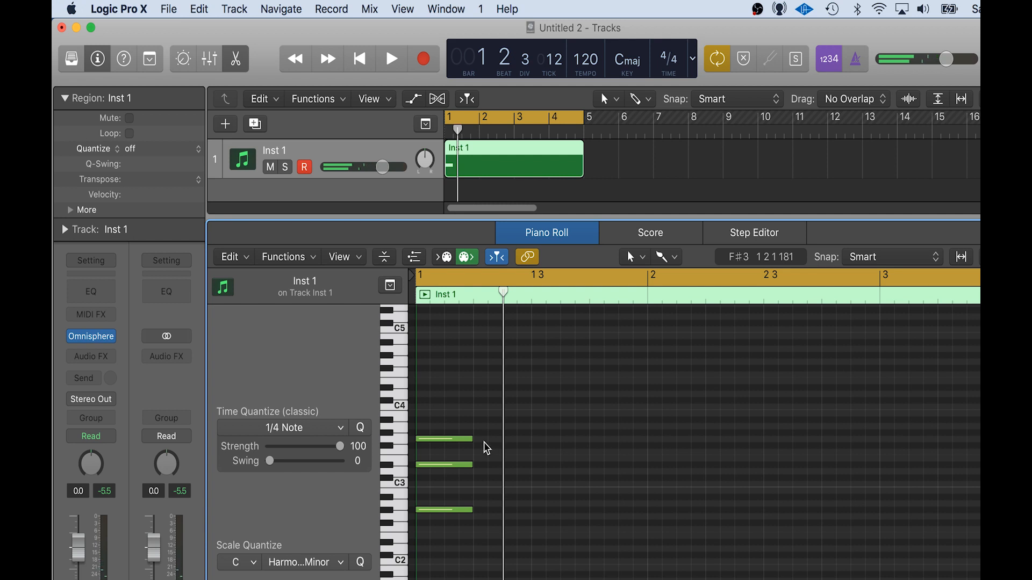
Paint a second quarter-note chord of G3, B3 and D#4 on beat 2 of bar 1.
click(478, 389)
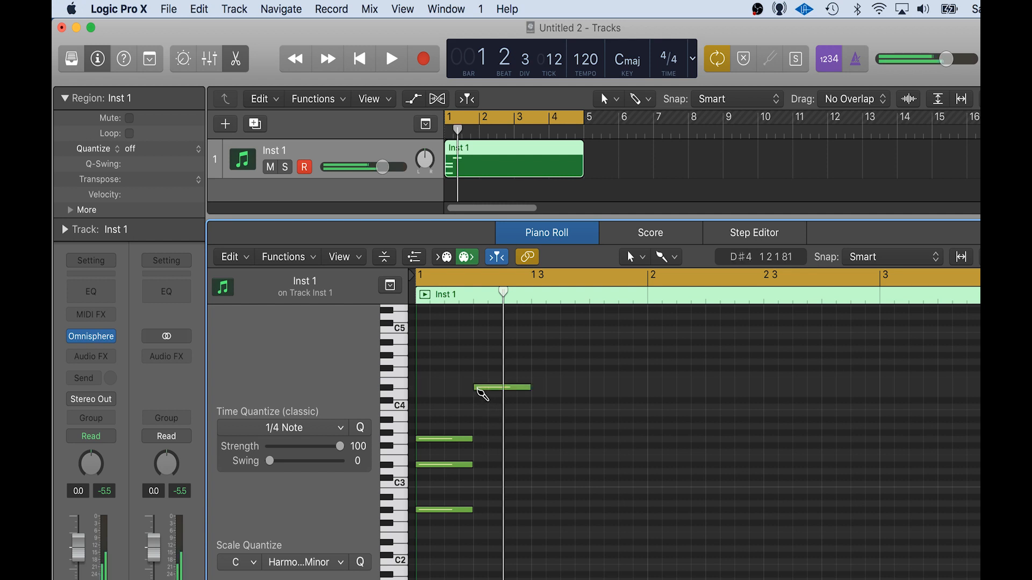
click(478, 438)
click(482, 414)
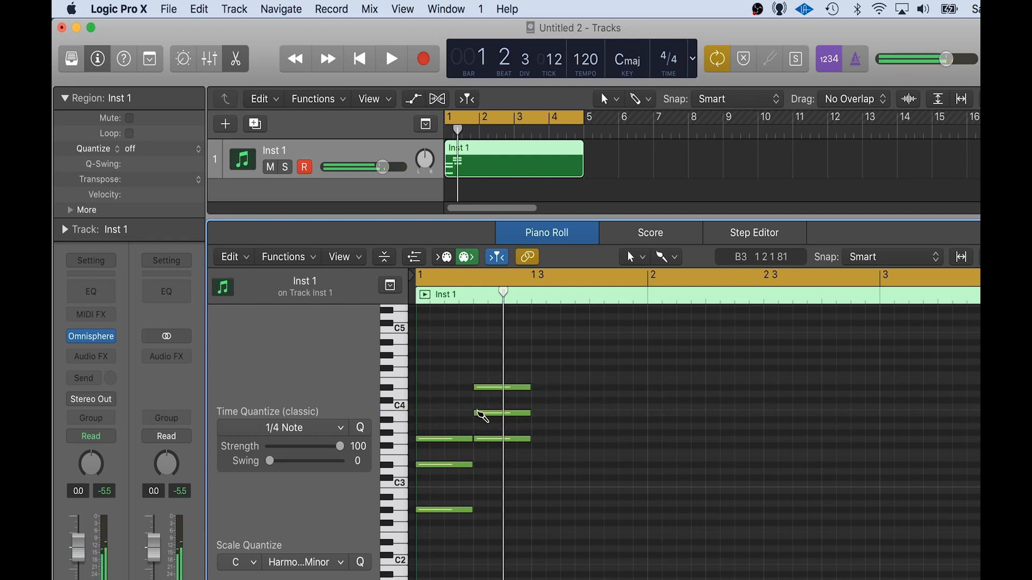
Paint a third quarter-note chord of D#3, B3 and G4 on beat 3 of bar 1.
click(536, 465)
click(544, 414)
click(543, 388)
drag(542, 388, 543, 361)
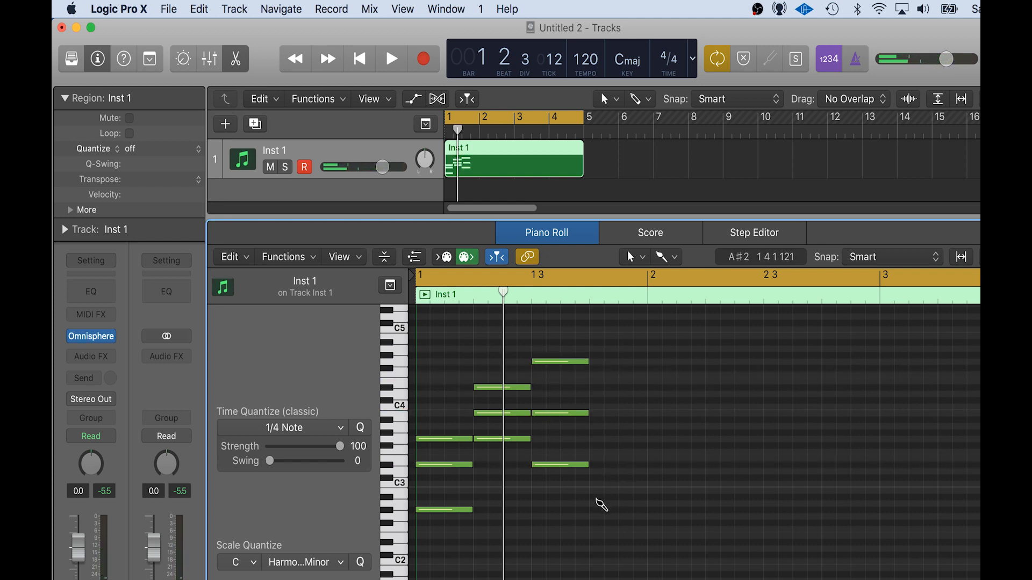
Paint a fourth quarter-note chord of G2, C3 and F3 on beat 4 of bar 1 and play the progression.
click(597, 515)
click(596, 483)
click(595, 452)
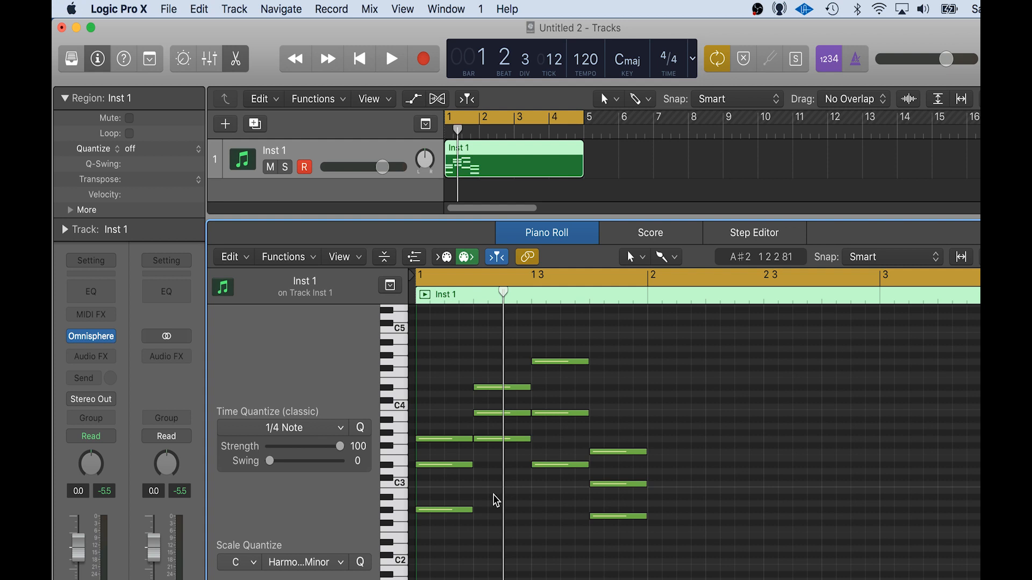
key(space)
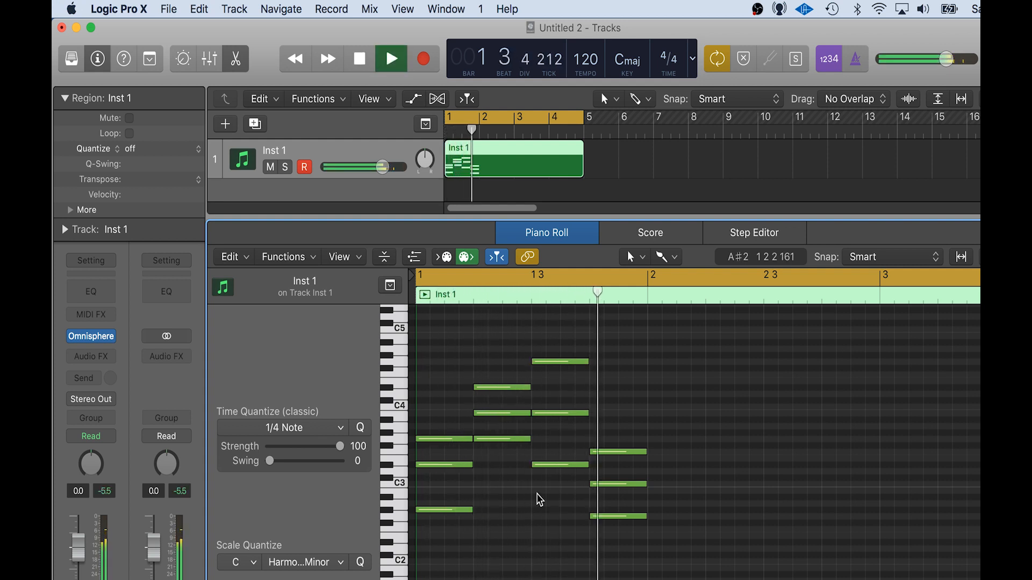
key(space)
Move the last three chords together so that the second chord starts on beat 3 of bar 1.
drag(667, 449, 623, 547)
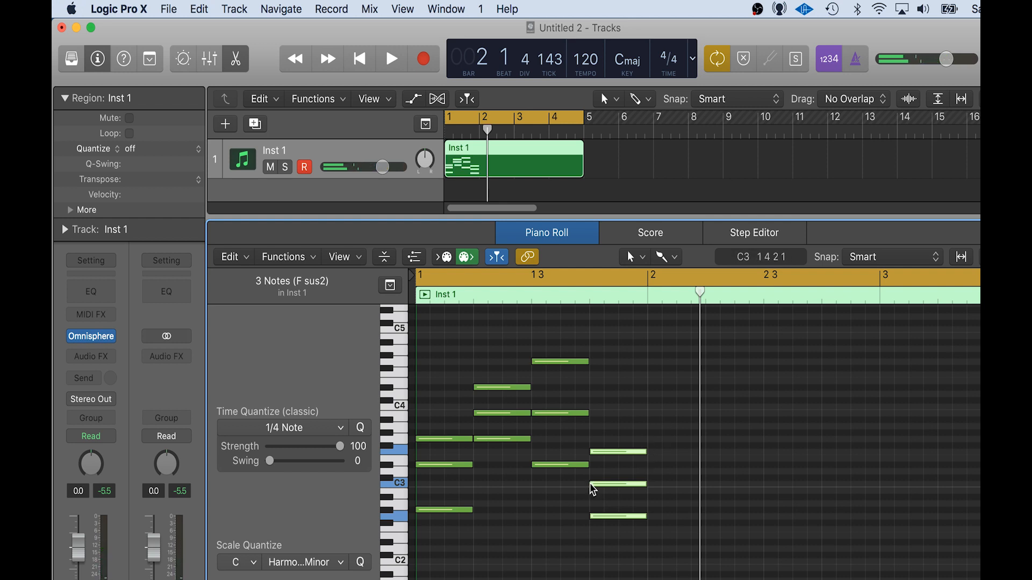
scroll(526, 378, down, 3)
drag(476, 342, 612, 534)
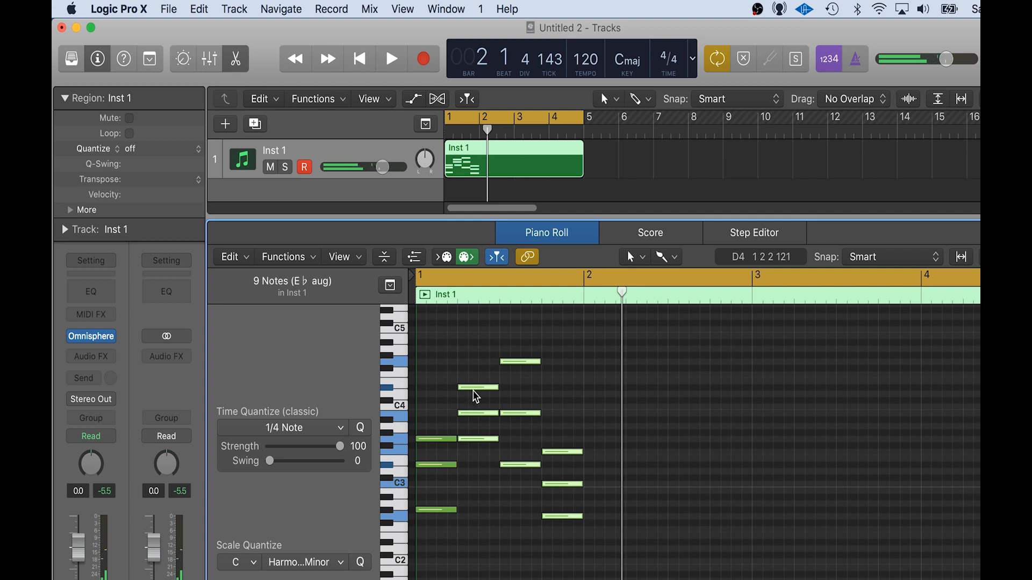
drag(475, 396, 606, 395)
drag(656, 334, 721, 545)
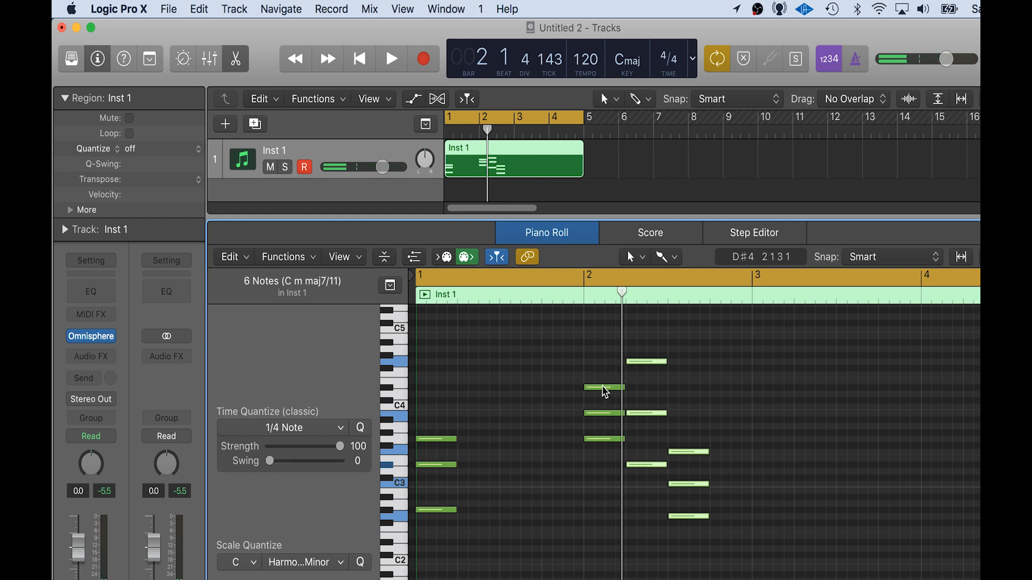
drag(597, 333, 772, 579)
drag(608, 395, 525, 395)
Move the third chord to beat 1 of bar 2 and the fourth chord to beat 3 of bar 2.
drag(595, 329, 654, 574)
drag(564, 356, 607, 361)
drag(669, 411, 626, 529)
drag(647, 447, 700, 451)
Lengthen all the notes to two beats each and play back the spaced-out progression.
key(super+a)
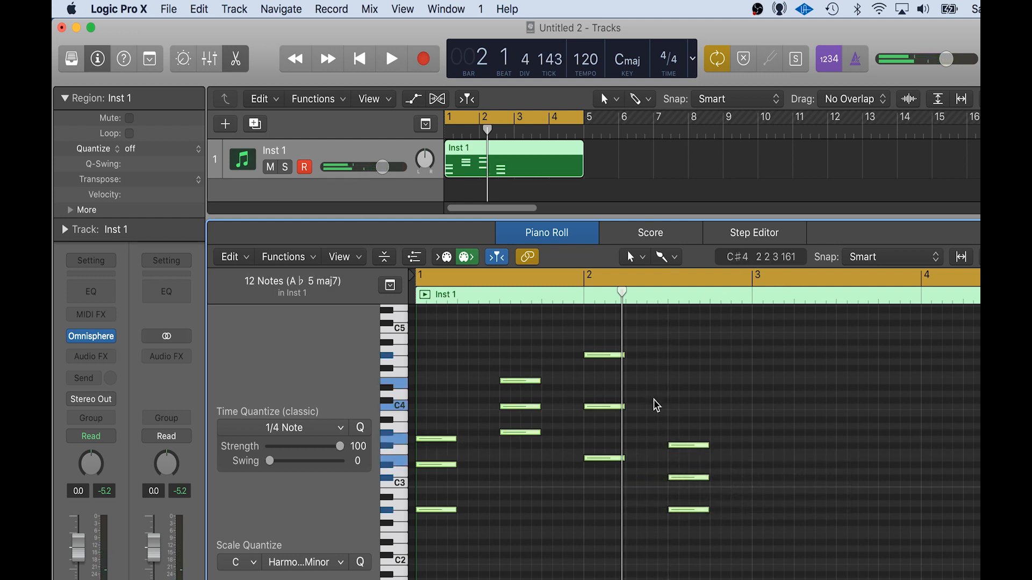
drag(623, 407, 668, 410)
key(space)
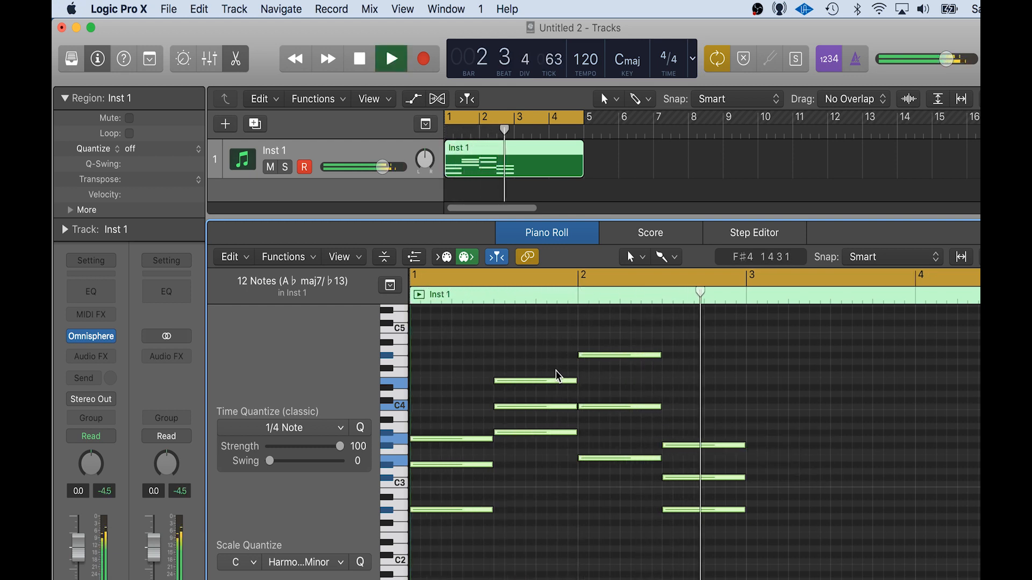
key(space)
Undo the note lengthening and all the chord moves, and play the original one-bar progression.
key(super+z)
key(super+z)
key(super+z)
key(super+z)
key(super+z)
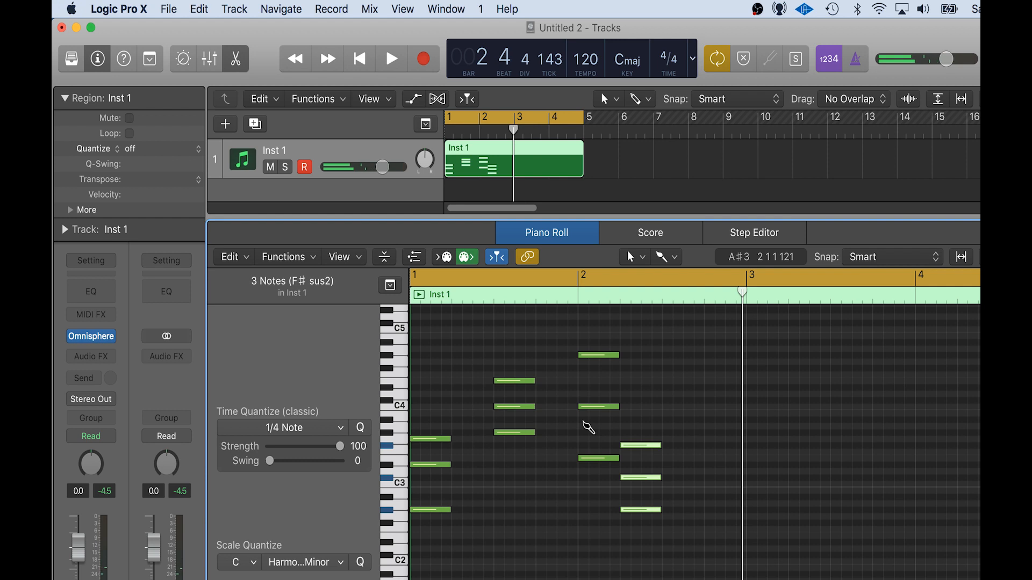
key(super+z)
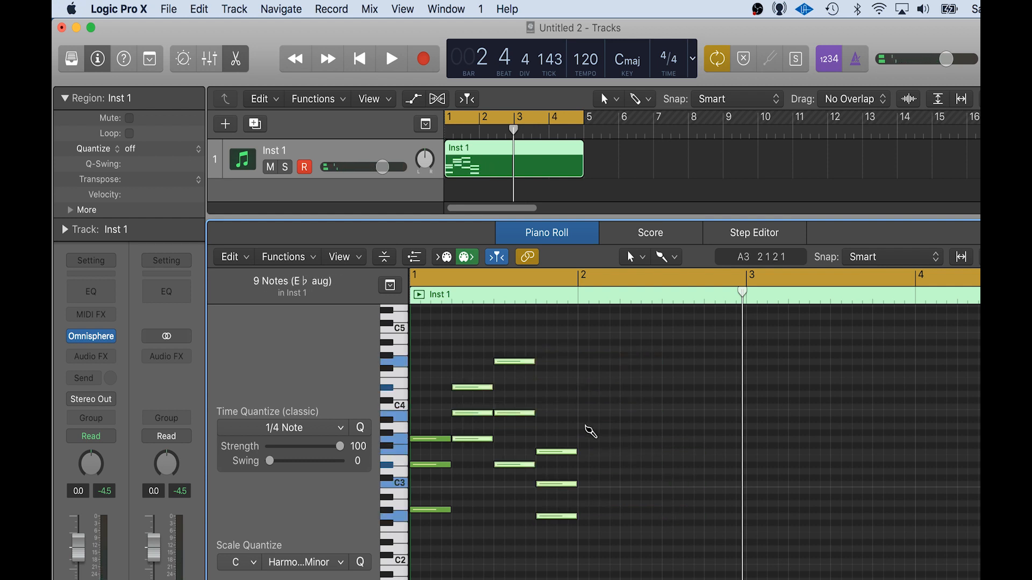
key(space)
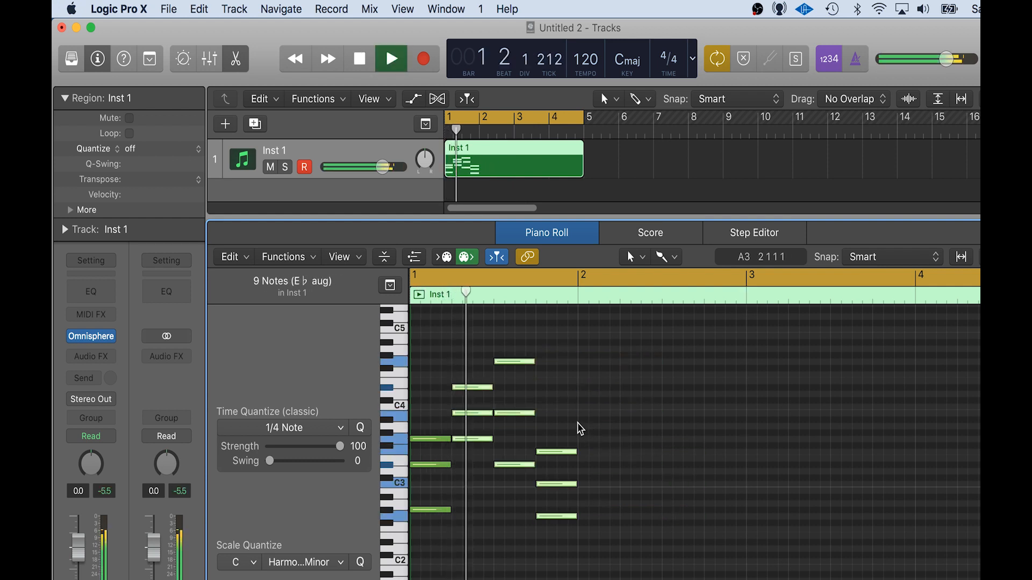
Stop playback and move the second chord to beat 3 of bar 1, the third to bar 2, and the fourth to beat 3 of bar 2.
key(space)
drag(468, 336, 475, 376)
drag(475, 392, 518, 392)
drag(554, 340, 631, 524)
drag(561, 366, 602, 370)
drag(647, 429, 657, 533)
drag(639, 457, 678, 453)
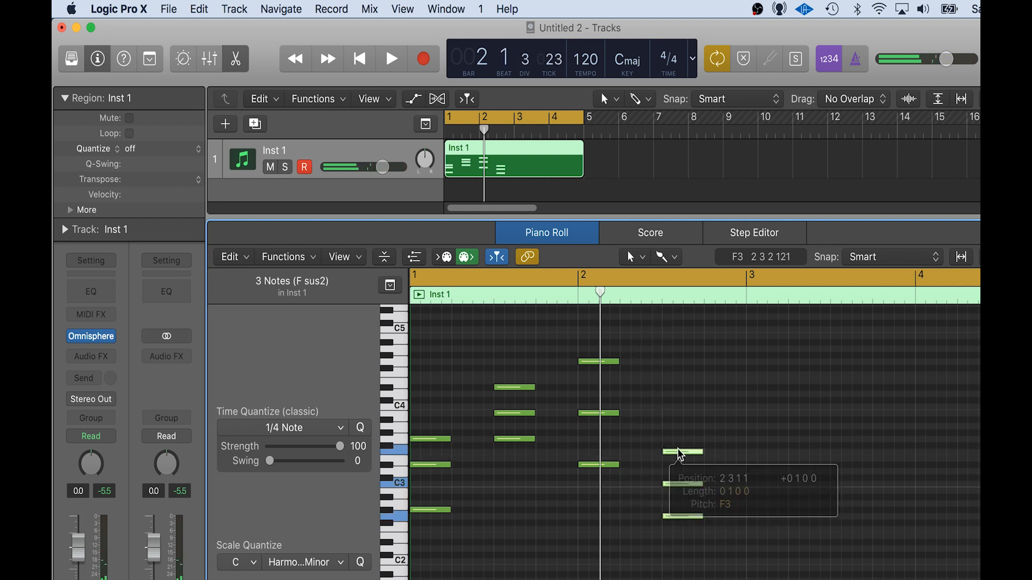
Lengthen all the chord notes to two beats each and play the progression from the start.
drag(420, 344, 693, 579)
drag(531, 385, 576, 386)
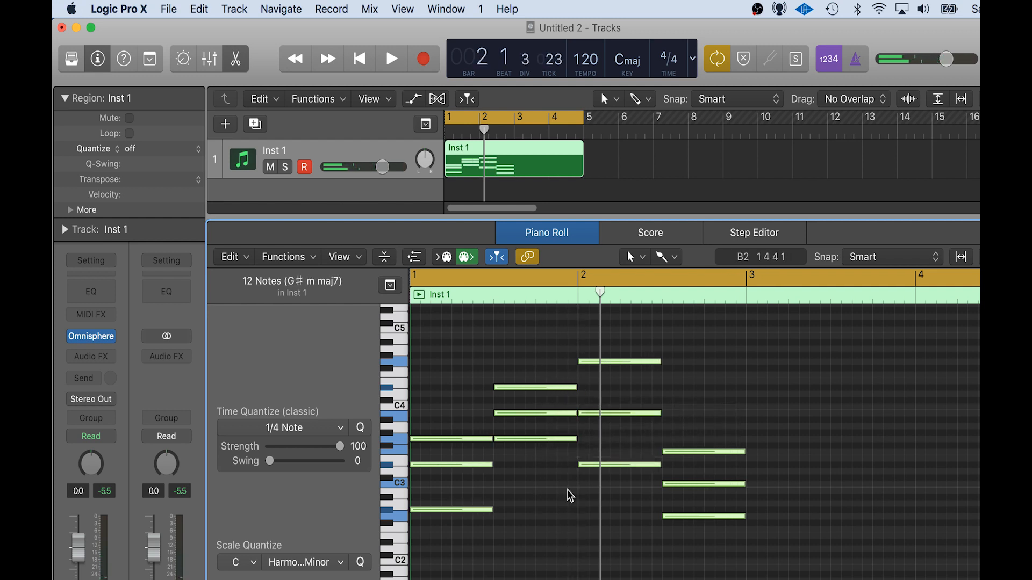
scroll(572, 486, down, 3)
scroll(572, 486, up, 4)
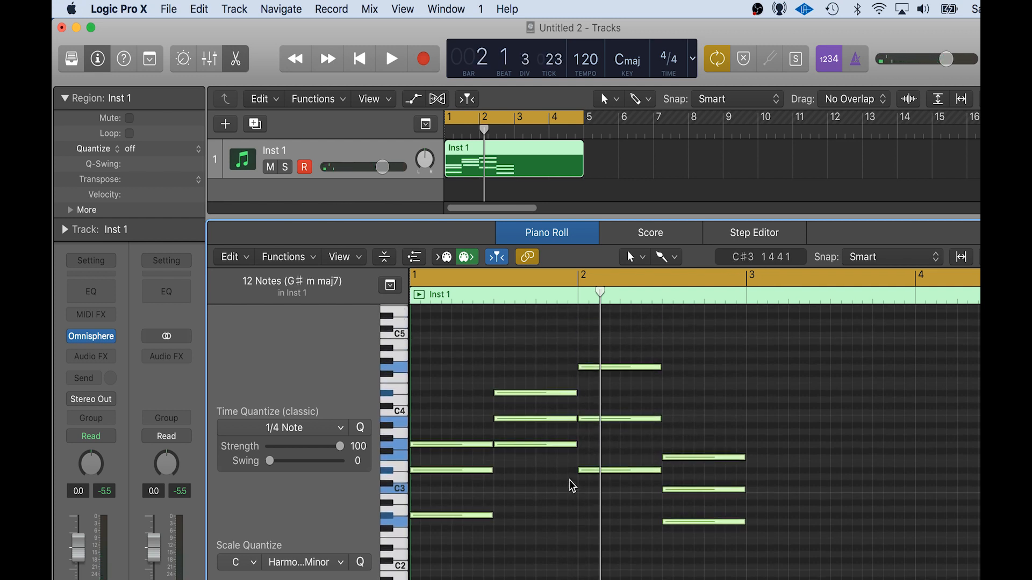
scroll(555, 384, left, 1)
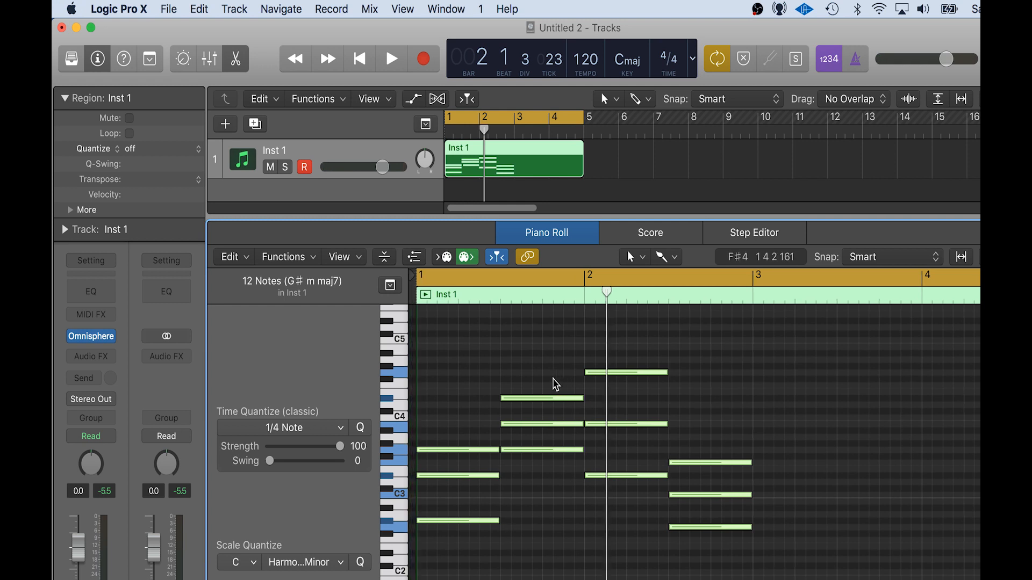
key(Return)
key(space)
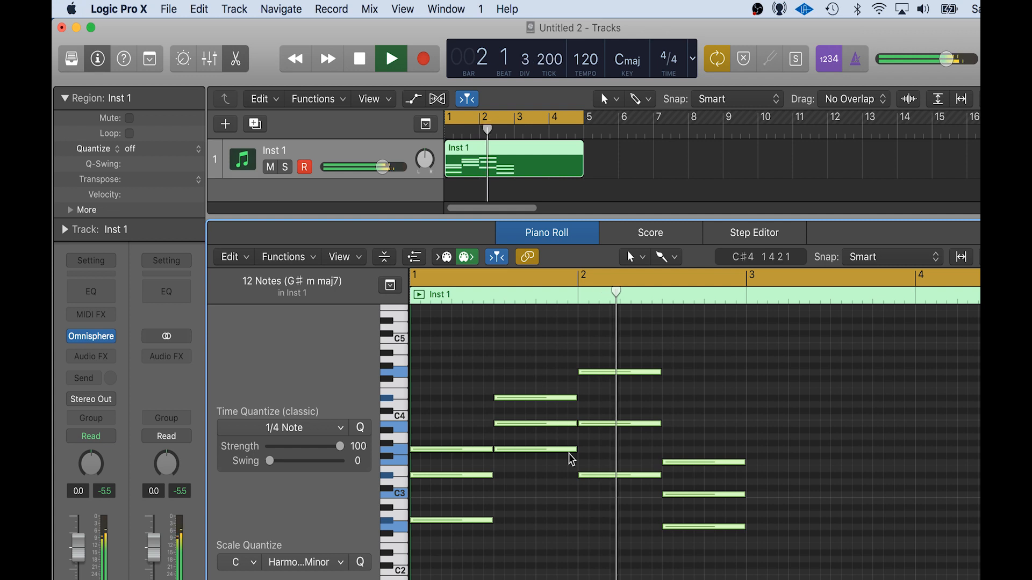
Lengthen the fourth chord's notes to a full bar and play back the result.
key(space)
drag(754, 440, 687, 578)
drag(745, 461, 828, 463)
key(space)
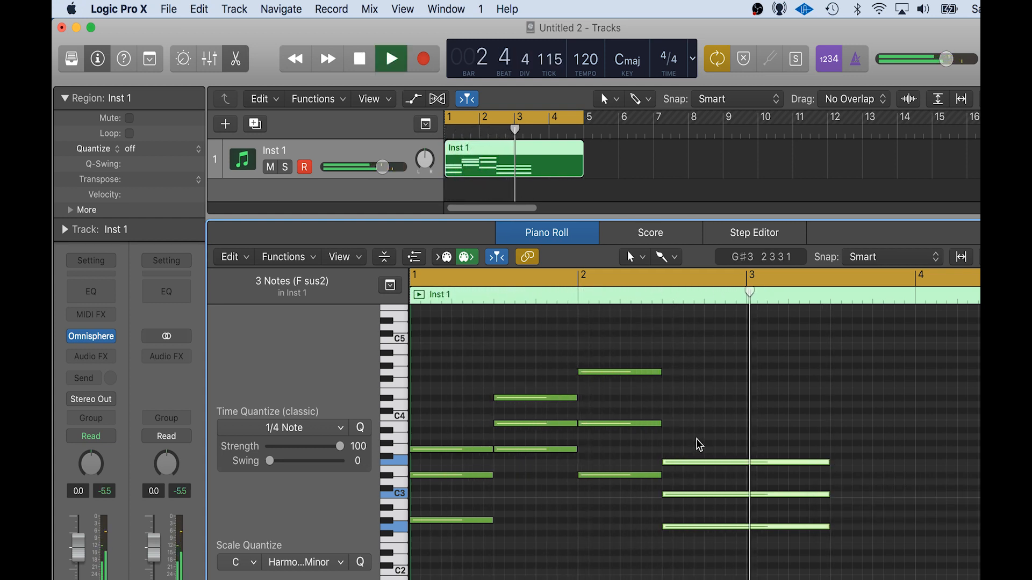
key(space)
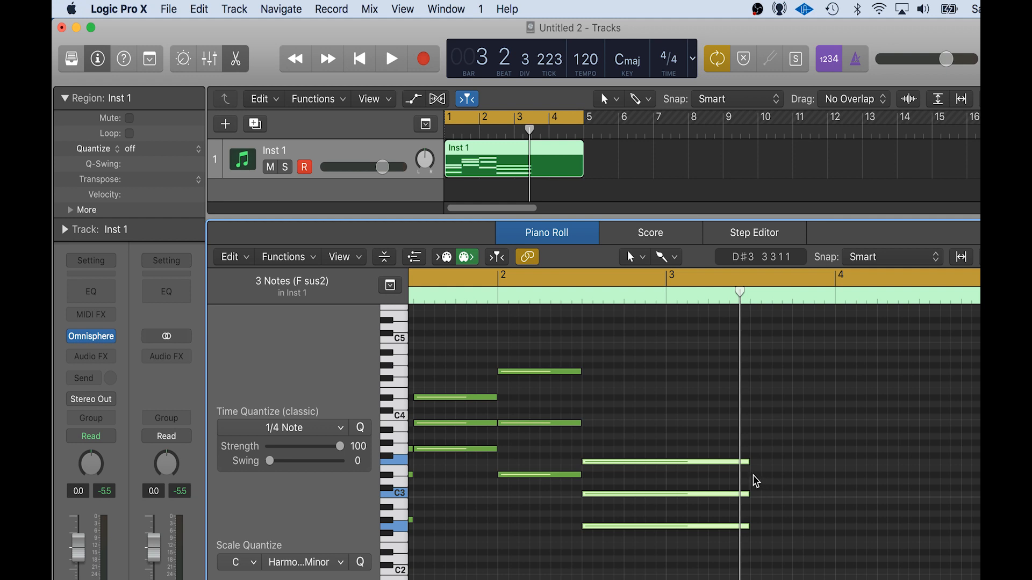
Paint a fifth chord of G2, B2 and D#3 on beat 3 of bar 3, two beats long, and play it back.
click(753, 475)
click(752, 527)
click(753, 501)
drag(809, 464, 782, 543)
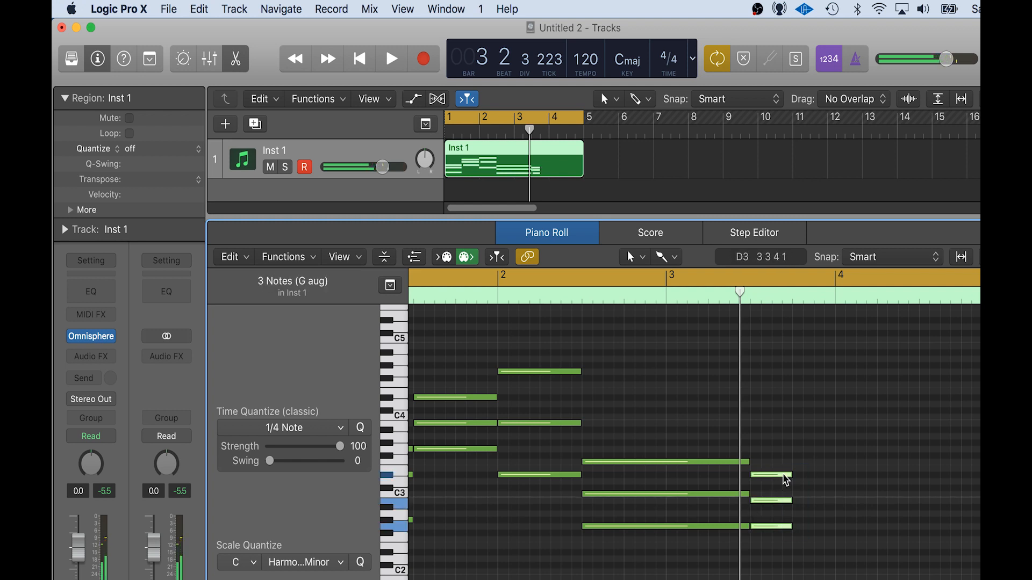
drag(789, 474, 834, 476)
key(space)
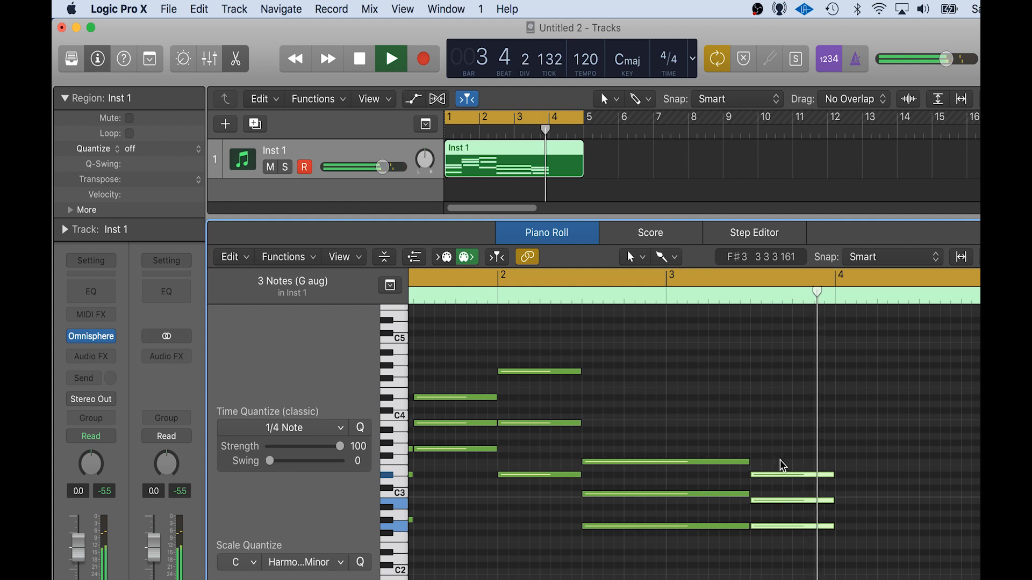
Lengthen the fifth chord's notes to a full bar and play back the progression.
key(space)
drag(829, 475, 915, 486)
key(space)
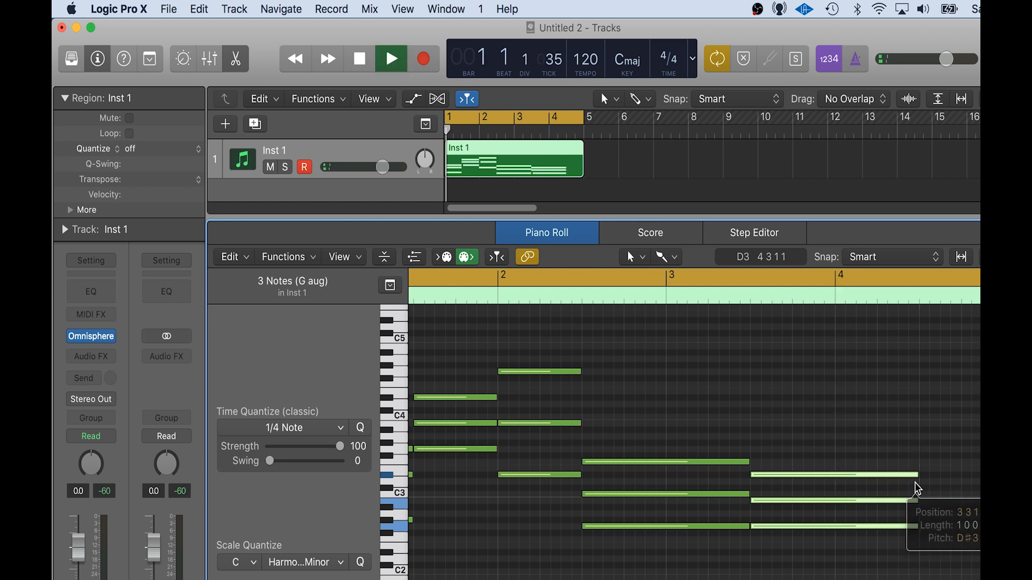
scroll(808, 461, down, 5)
scroll(808, 461, left, 2)
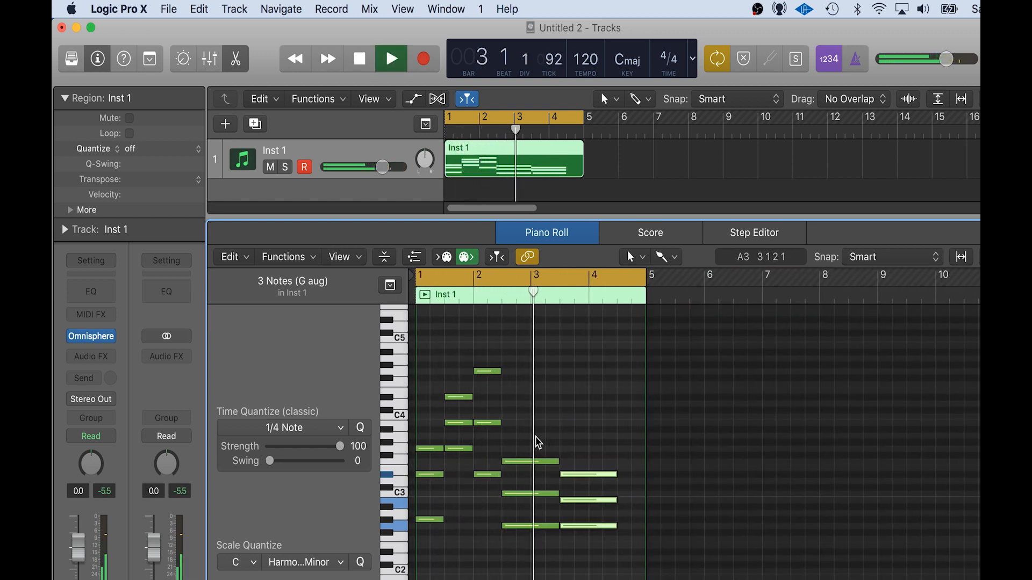
key(space)
Paint a sixth chord of C3, G3 and B3 on beat 3 of bar 4 and lengthen it to two beats.
click(622, 494)
click(623, 449)
drag(637, 410, 627, 491)
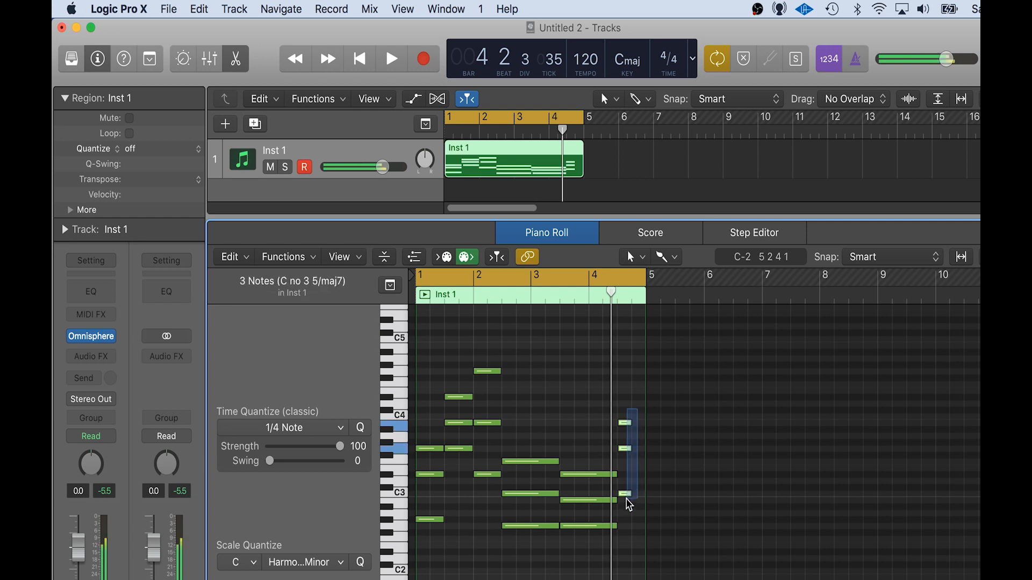
drag(627, 422, 643, 421)
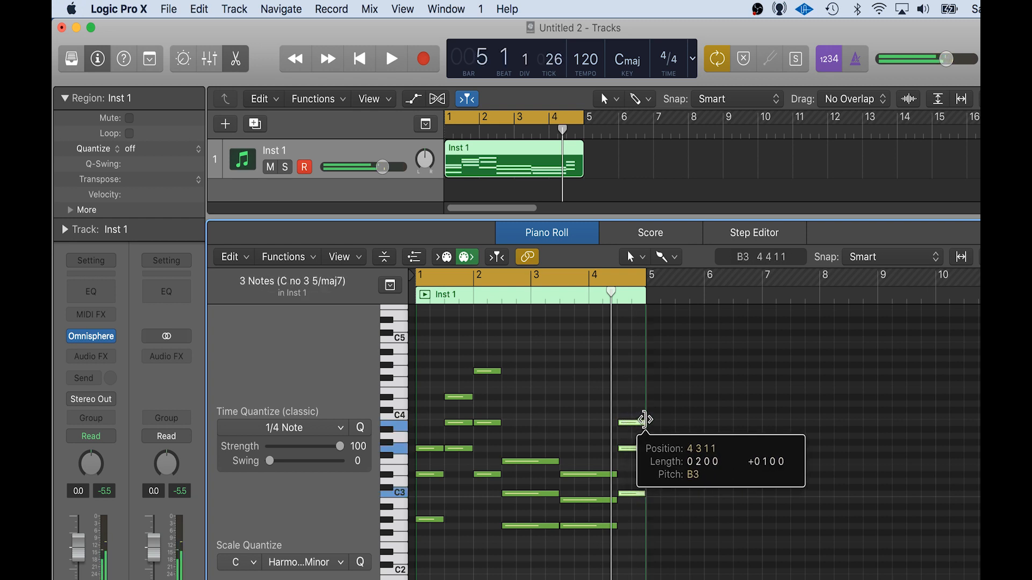
Play back the complete four-bar chord progression.
key(space)
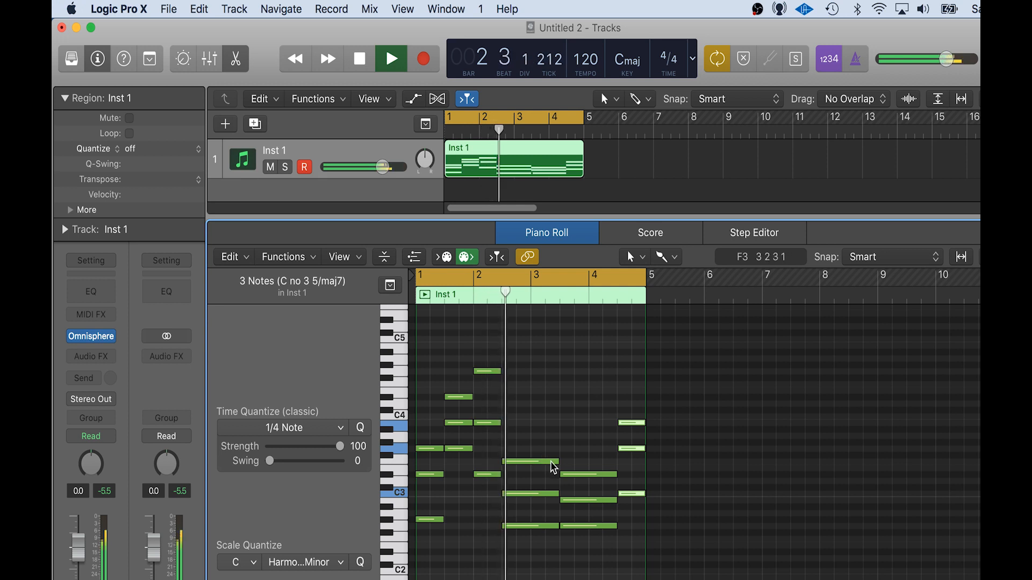
mouse_move(554, 468)
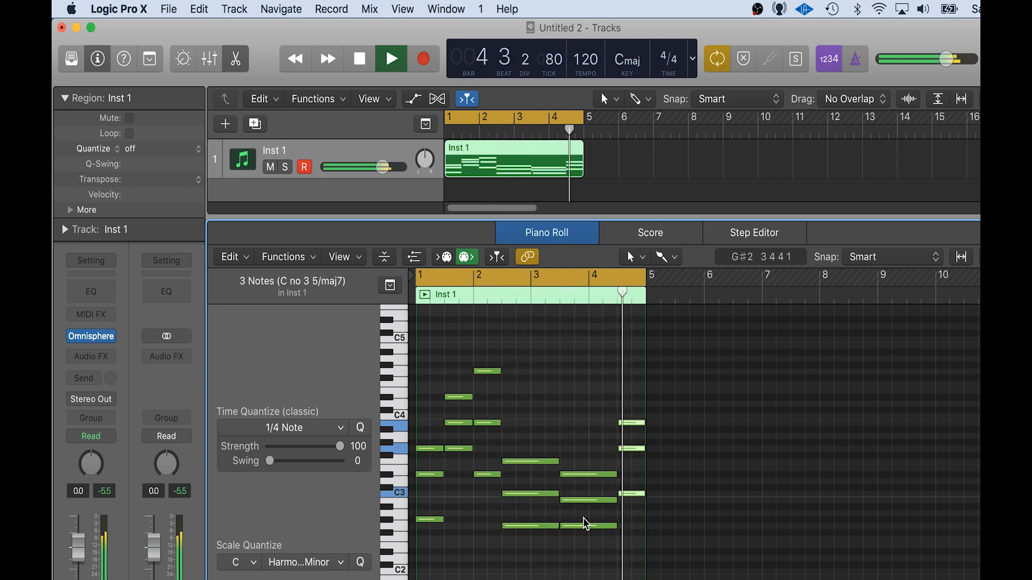
key(space)
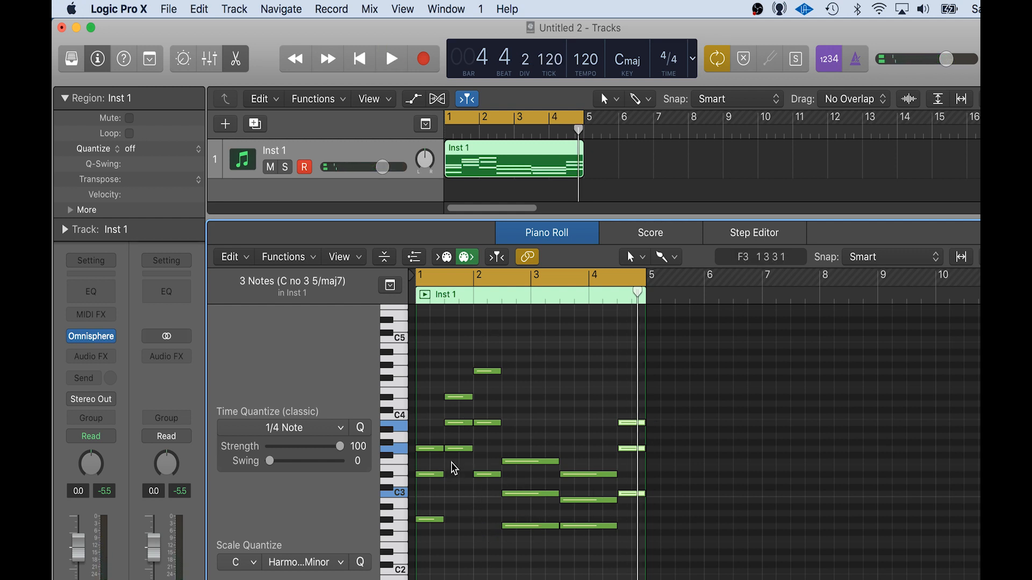
key(space)
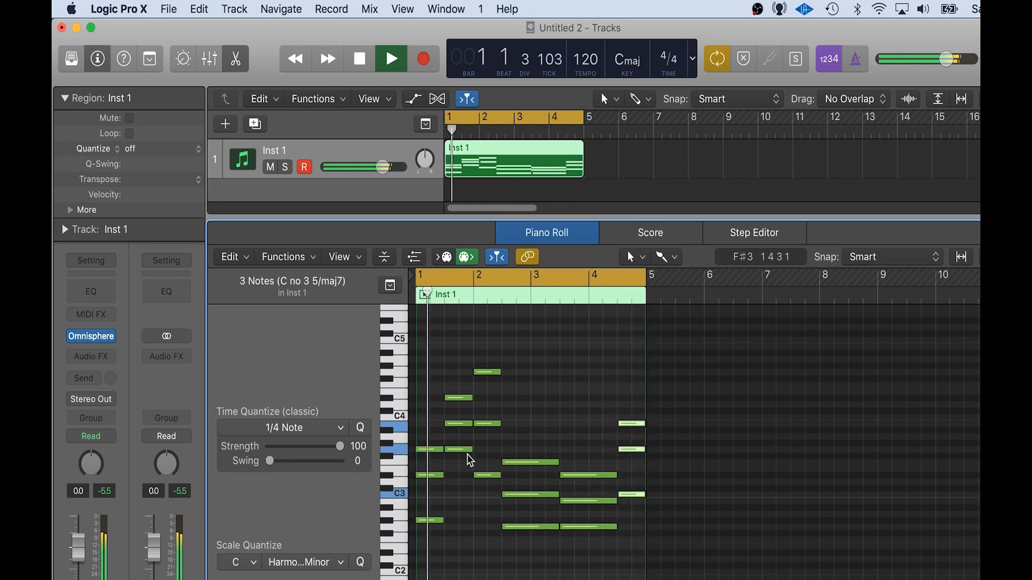
key(space)
Set the time quantize value to 1/8 Note for painting shorter melody notes.
click(278, 428)
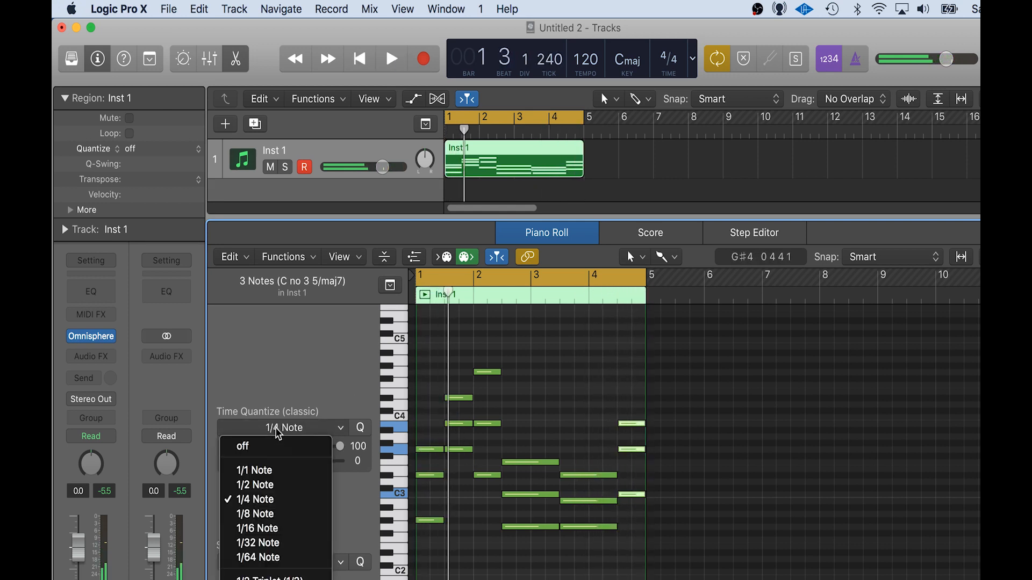
click(236, 506)
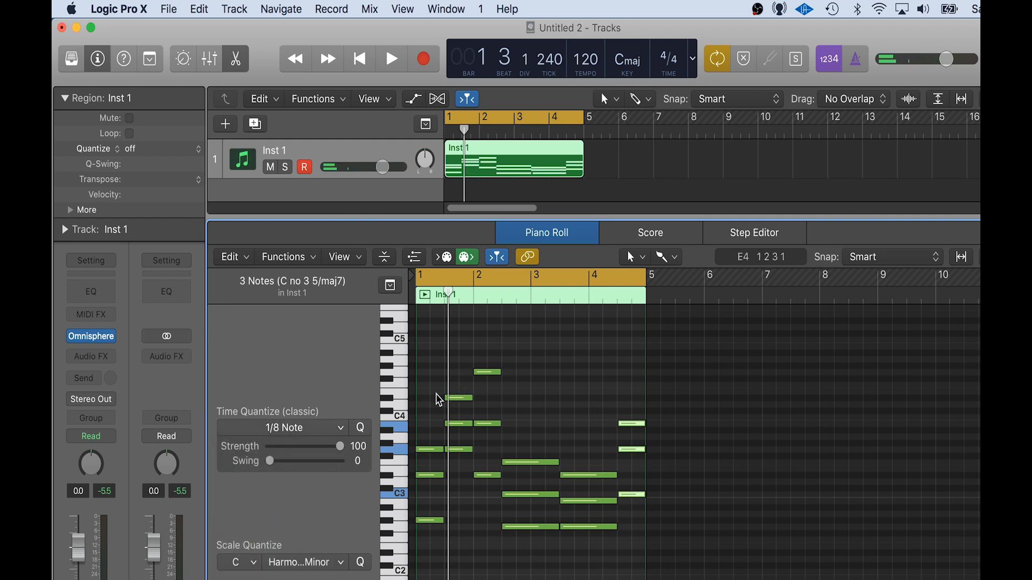
key(super+Right)
key(super+Right)
key(super+Right)
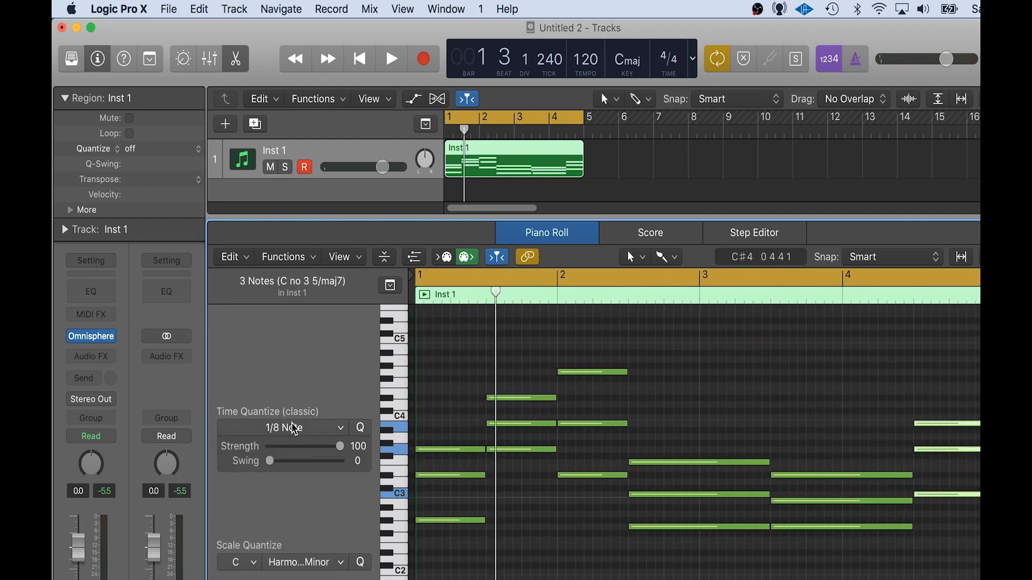
click(295, 430)
click(270, 518)
Paint a trial melody of eighth notes G4, B4, D#5 and B4 above the bar 1 chords and play it back.
click(440, 370)
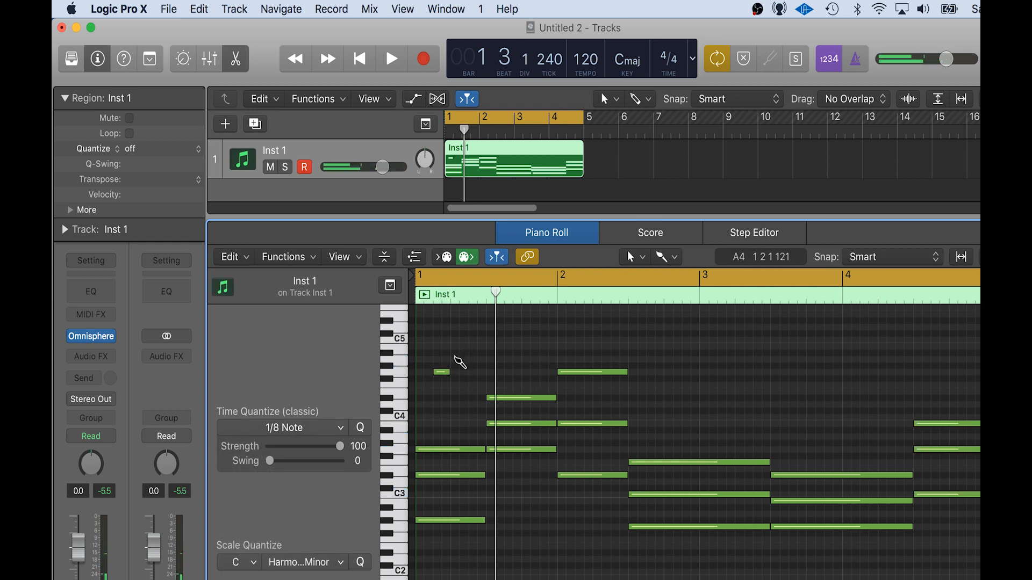
click(473, 345)
click(511, 321)
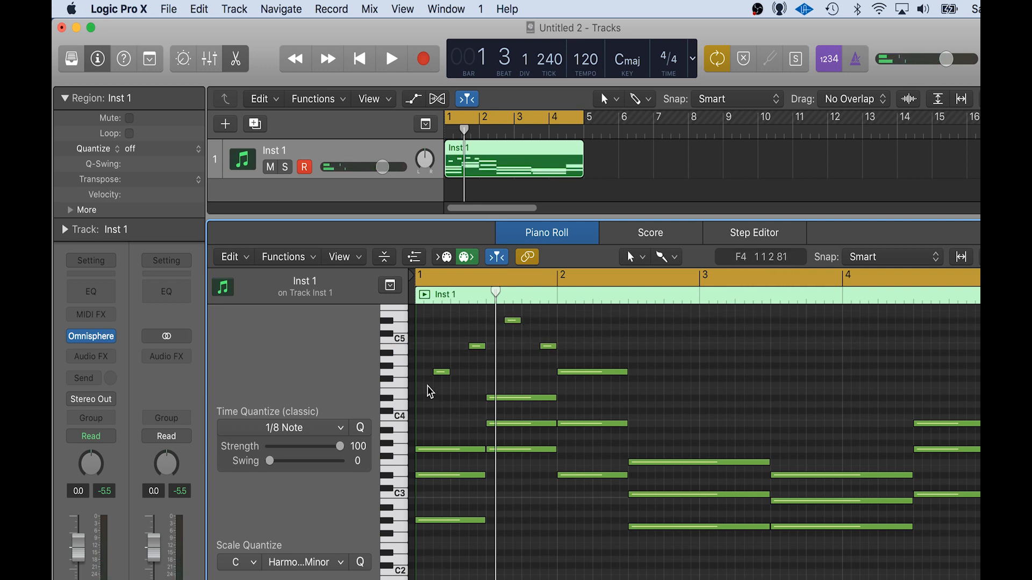
key(space)
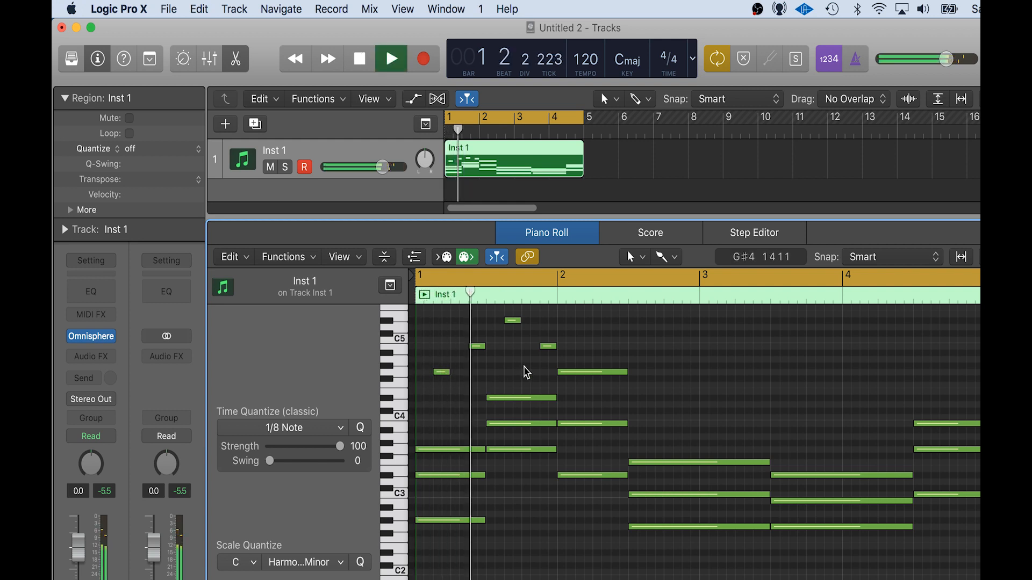
key(space)
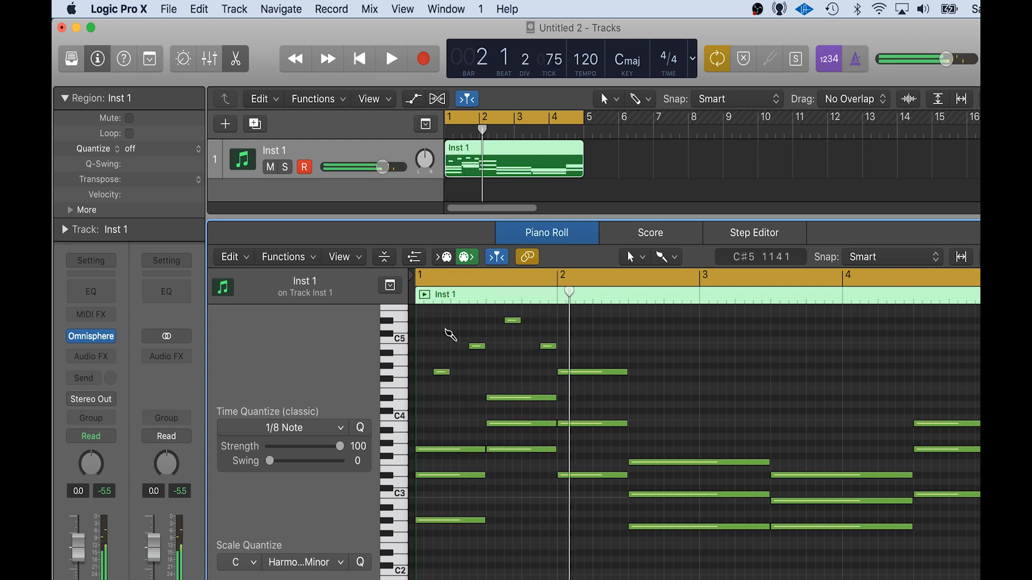
Remove the trial melody notes after G4, try a D5 eighth note just before beat 3 of bar 1, and play back.
scroll(457, 326, up, 2)
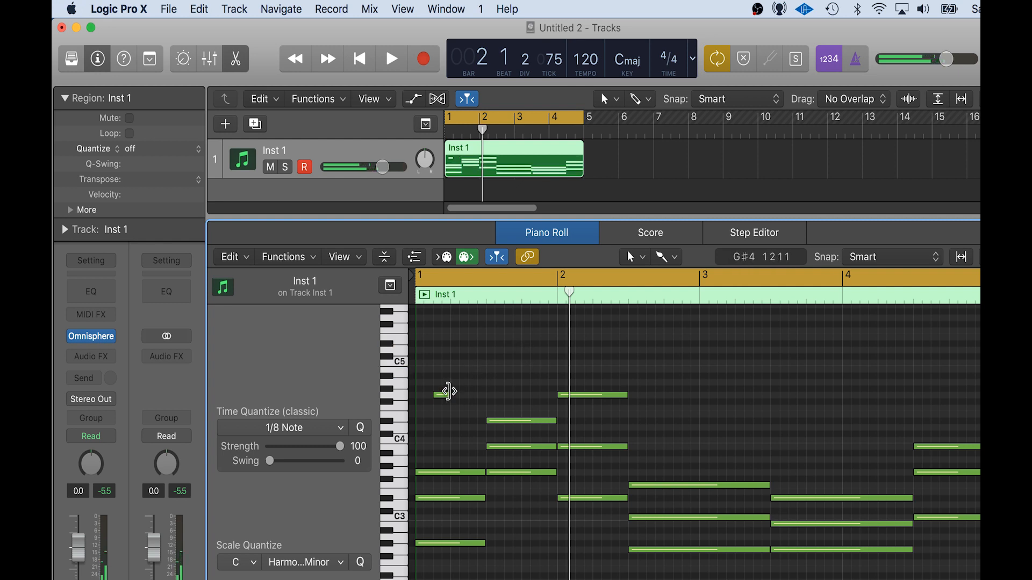
scroll(472, 407, up, 2)
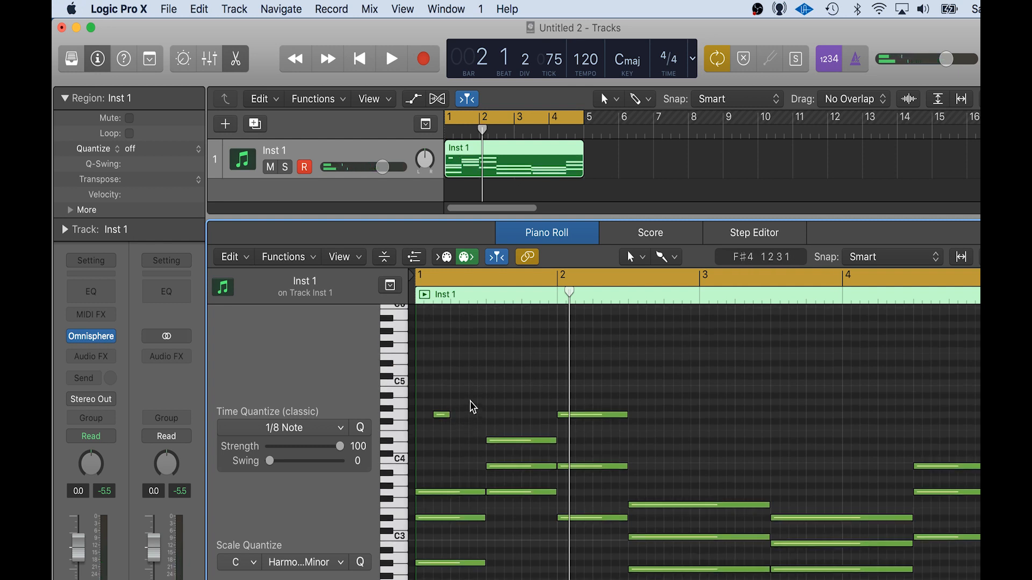
click(474, 368)
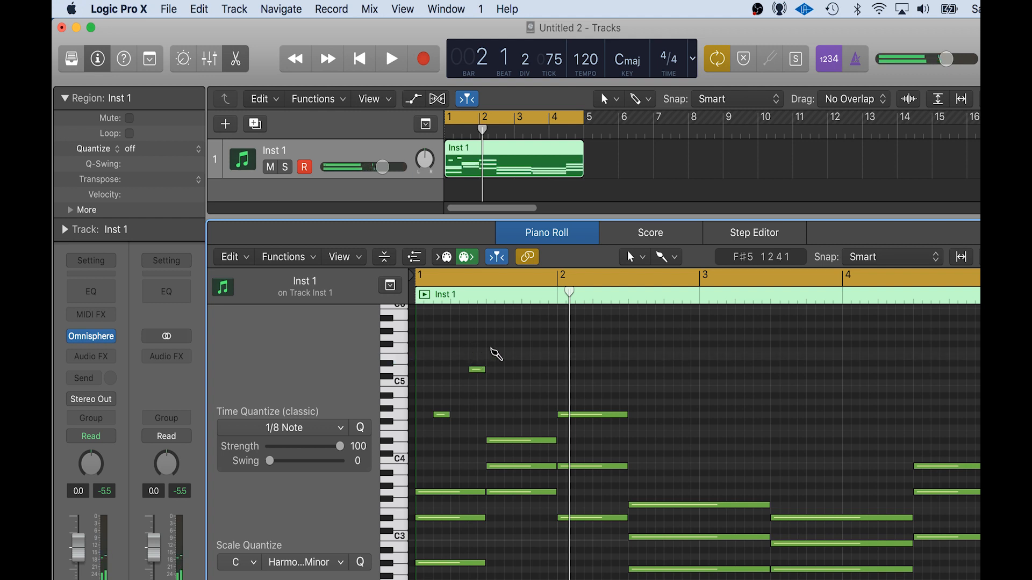
key(space)
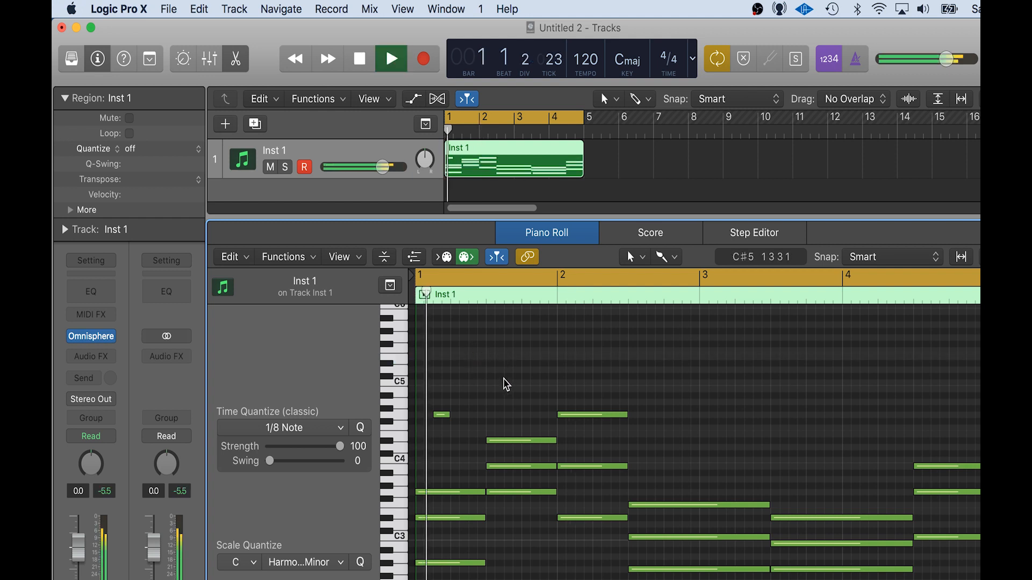
key(space)
Delete the remaining G4 eighth note from bar 1 and listen to the opening chords.
click(437, 415)
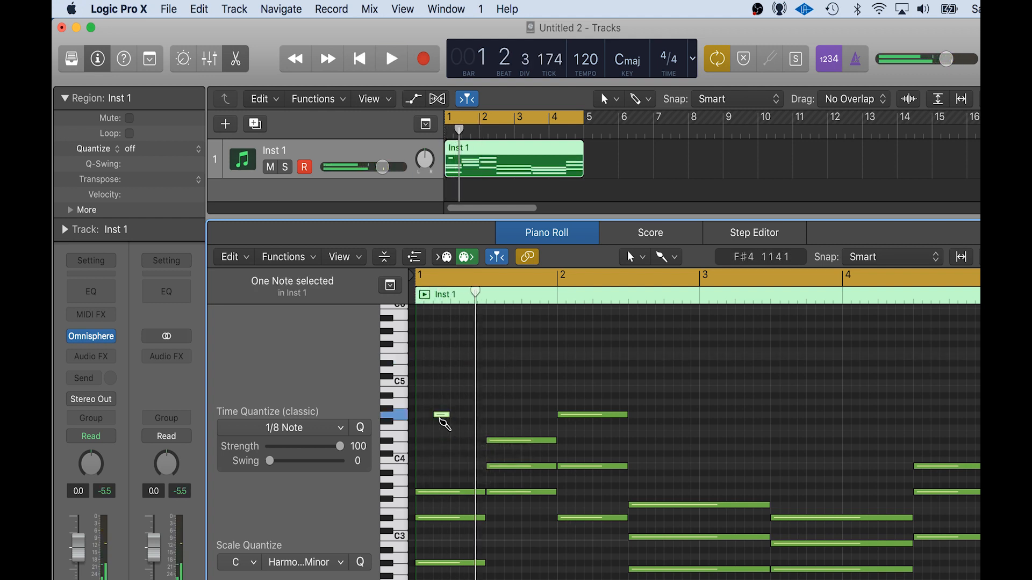
key(space)
key(space)
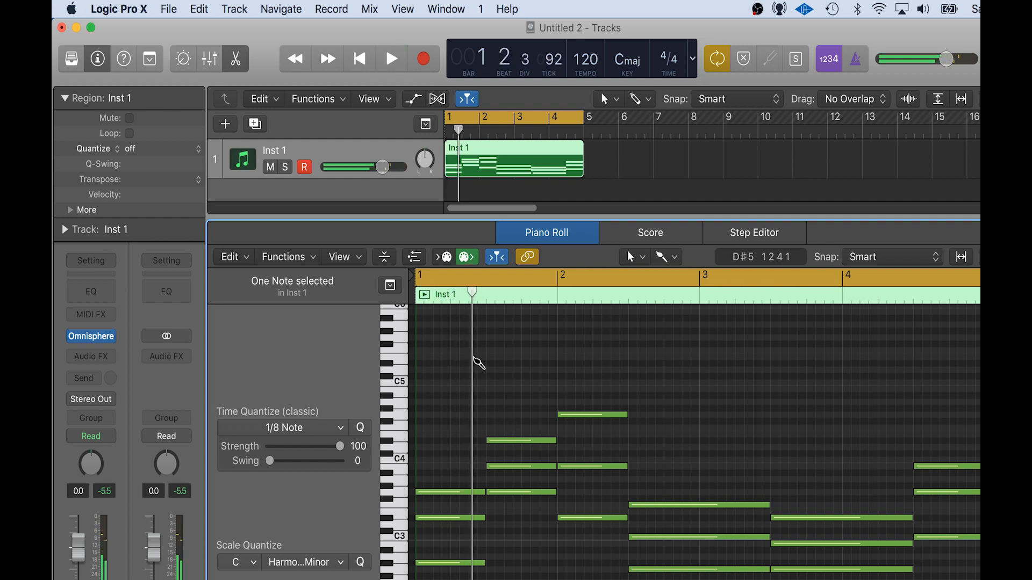
Paint melody eighth notes G#5 just before beat 3 and D#5 on beat 4 of bar 1, and G5 and D5 in bar 2.
click(475, 368)
drag(477, 359, 479, 335)
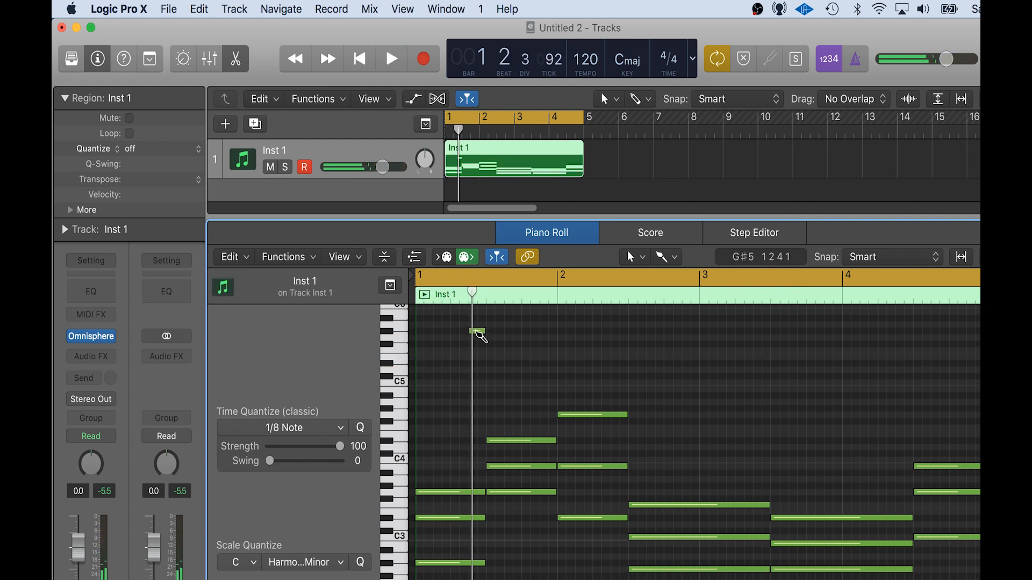
click(529, 347)
click(562, 339)
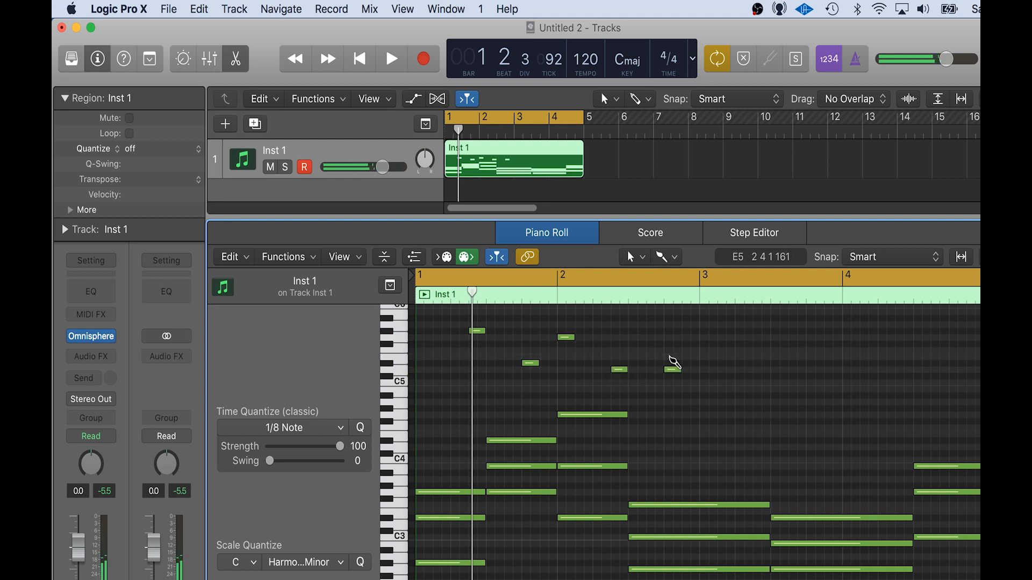
Continue the melody with eighth notes F5 on beat 4 of bar 2 and B4 on beats 1 and 3 of bar 3.
click(673, 352)
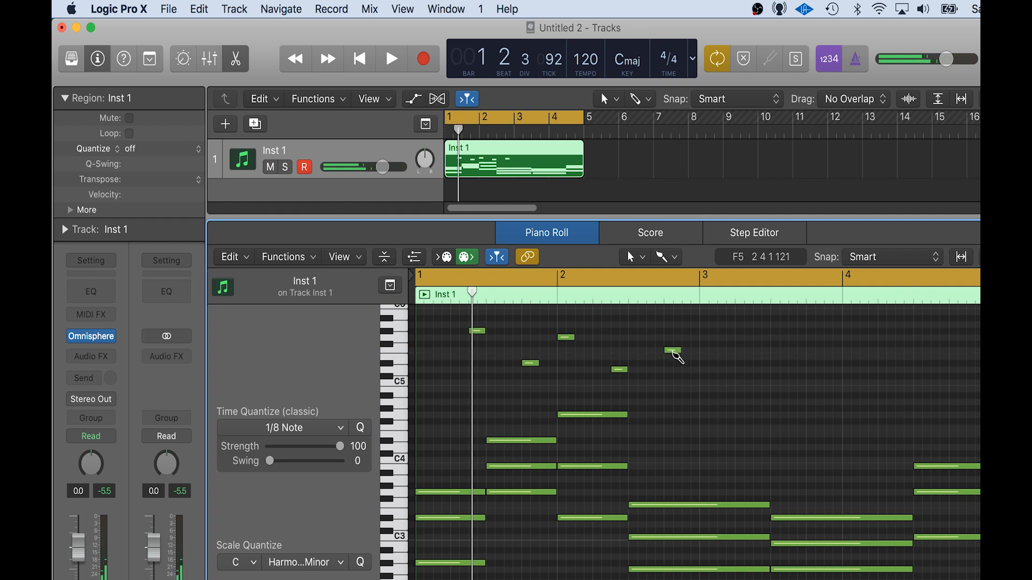
click(708, 391)
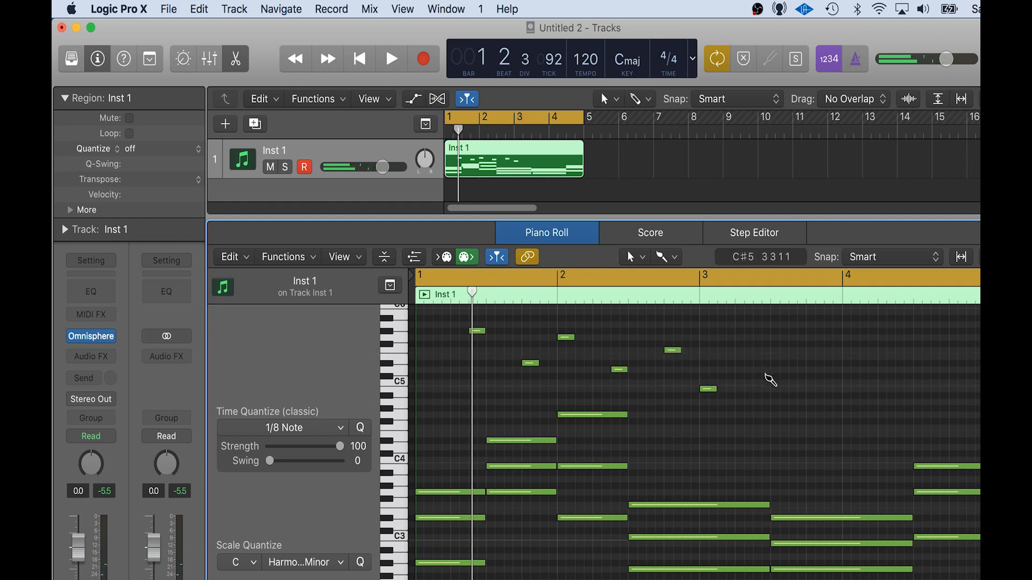
click(778, 385)
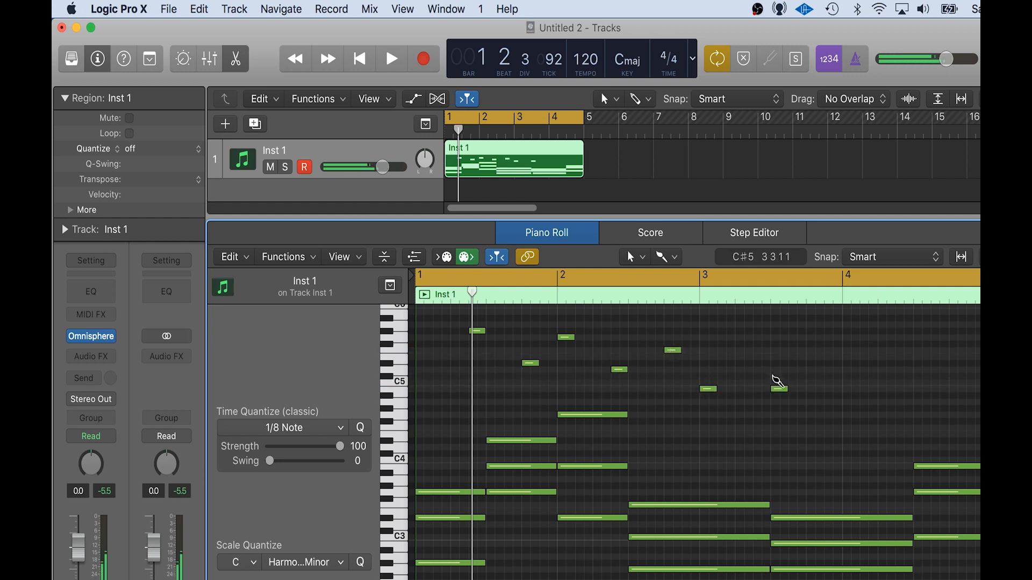
Try D5 instead of B4 on beat 3 of bar 3 and play back the melody.
click(777, 386)
drag(779, 389, 779, 370)
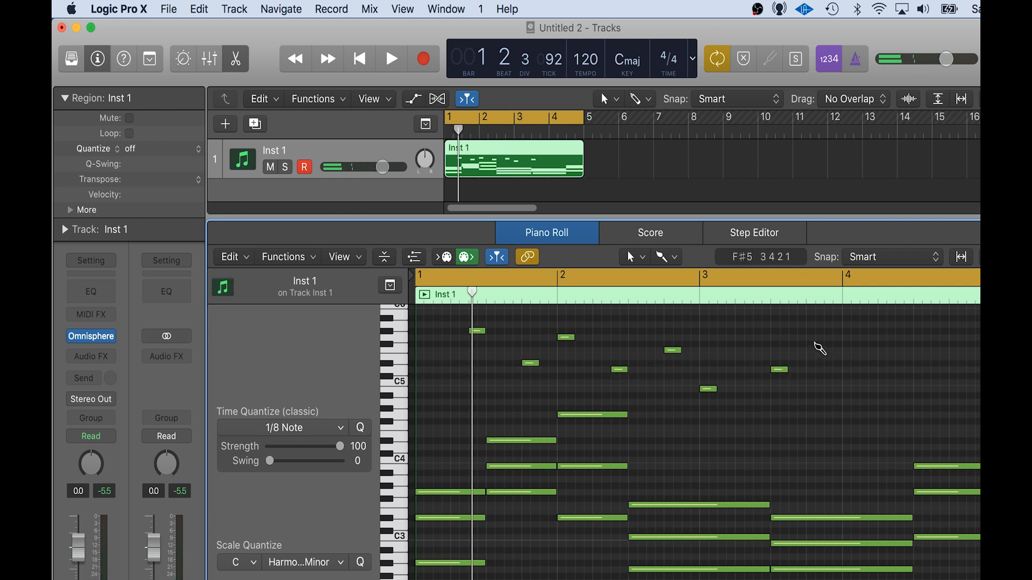
key(space)
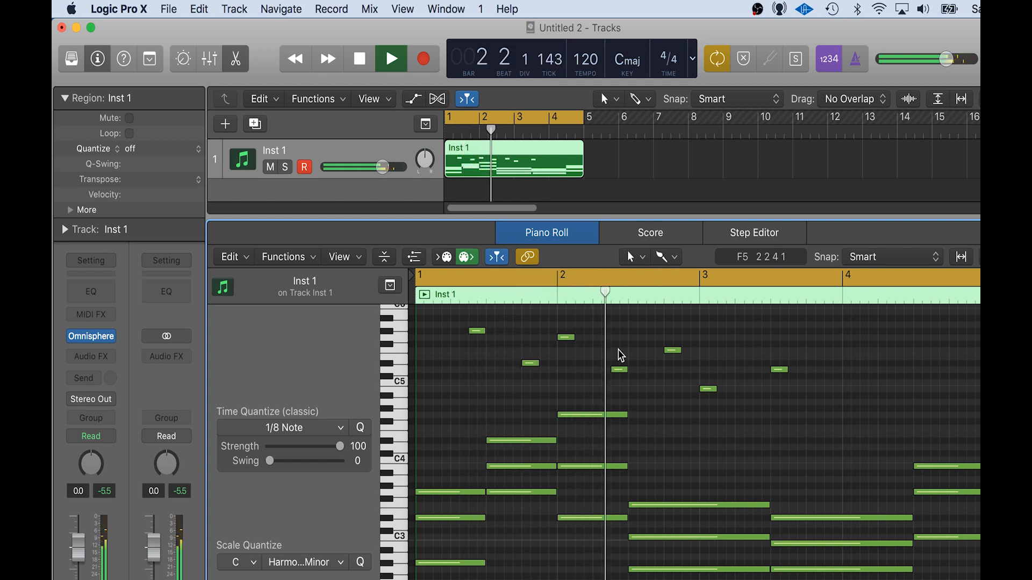
Shift bar 2's melody notes so G5 falls on beat 2 and D5 on beat 3, and listen to the result.
key(space)
drag(568, 337, 637, 369)
key(space)
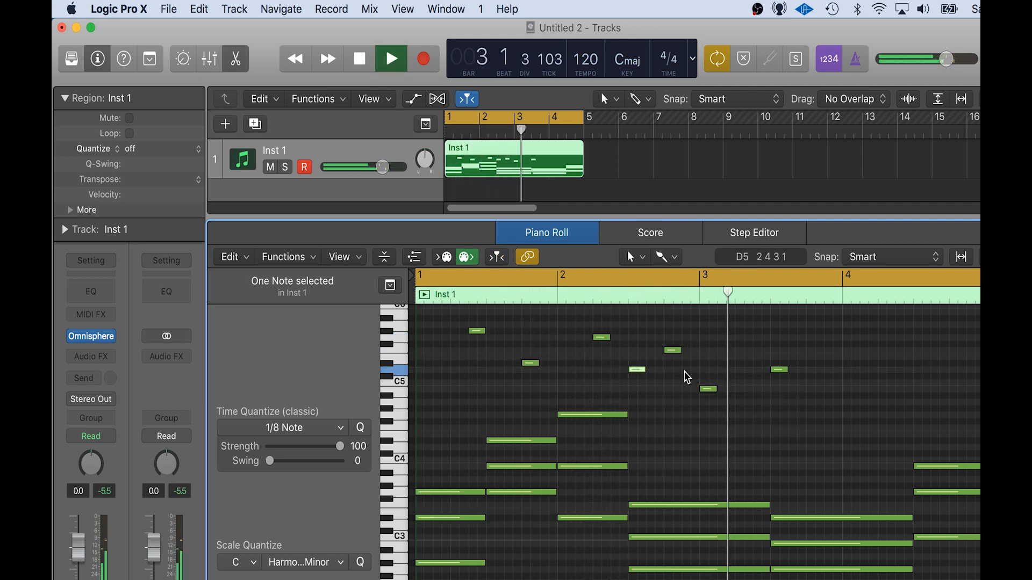
key(space)
Replace bar 3's last melody note with D#4 on beat 3, adding B3 on beat 4 and D4, G#3 and D#3 on bar 4's first three beats.
super+click(774, 440)
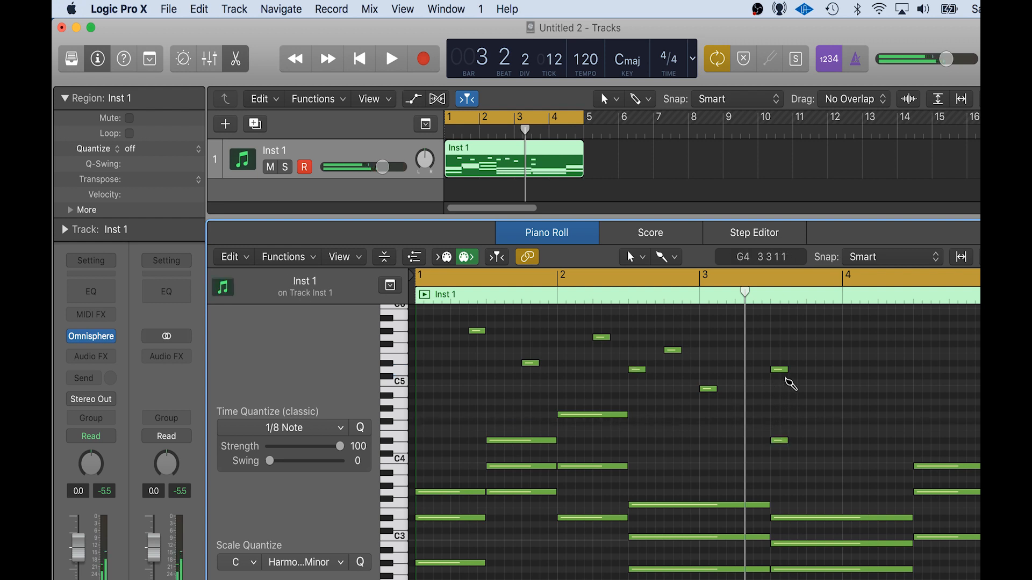
super+click(818, 467)
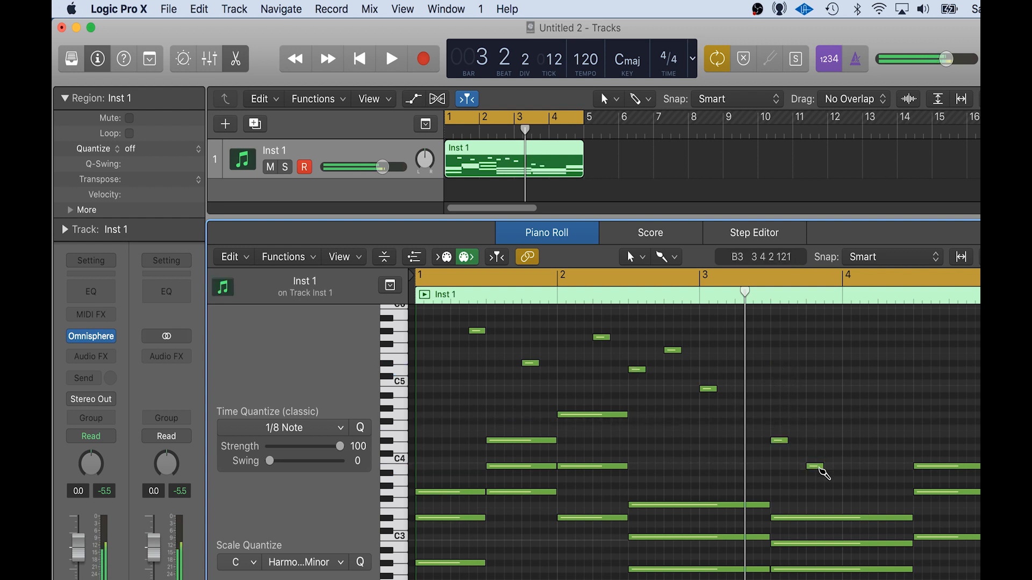
super+click(851, 466)
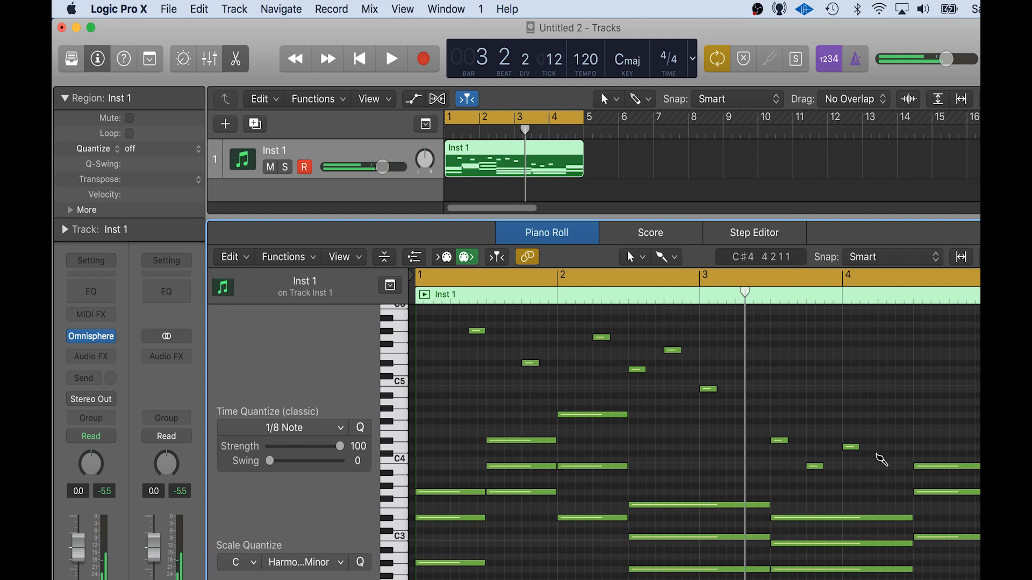
super+click(888, 486)
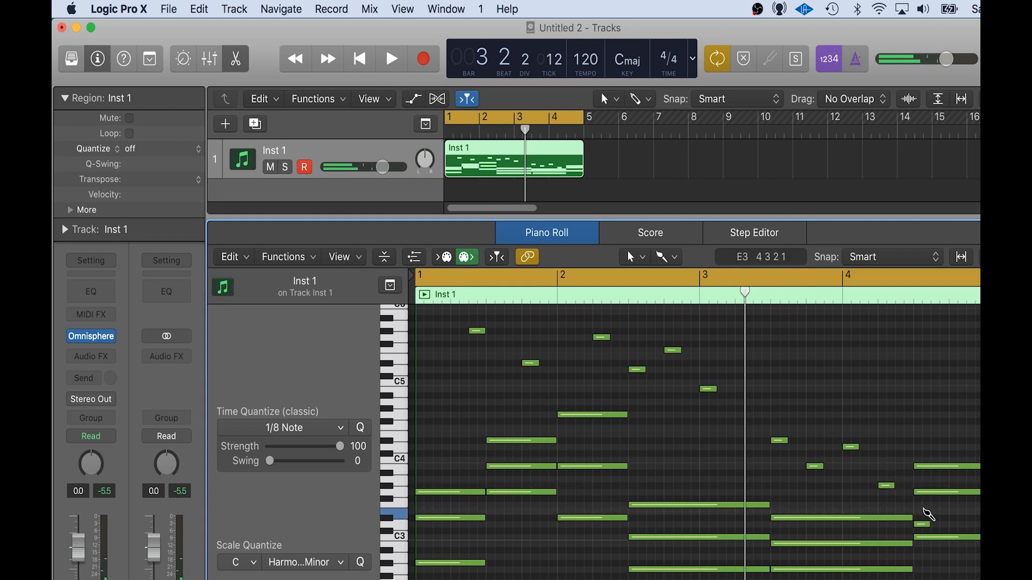
super+click(920, 517)
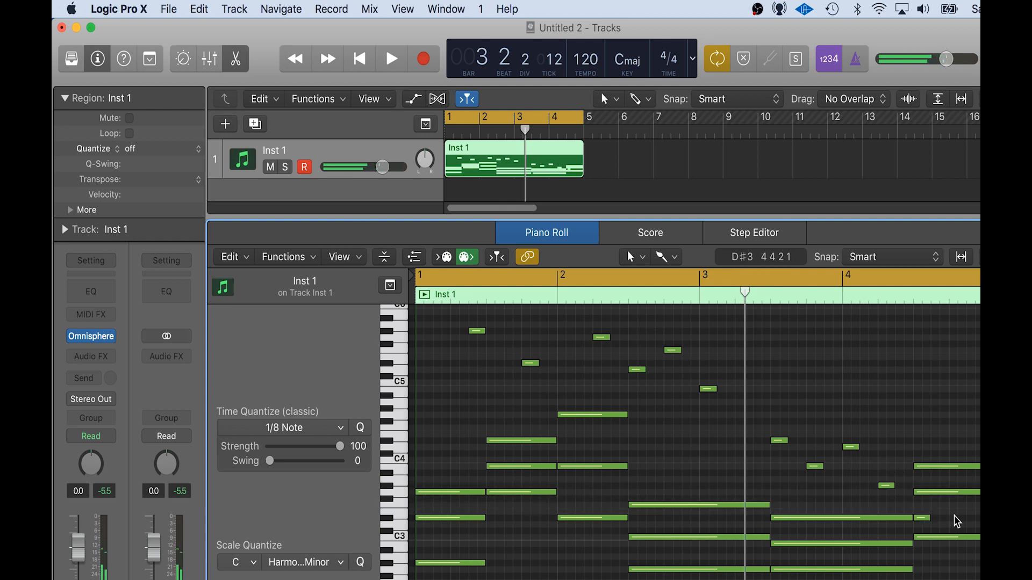
Lengthen the D#3 note on beat 3 of bar 4 to about one and a quarter beats and play back the ending.
key(space)
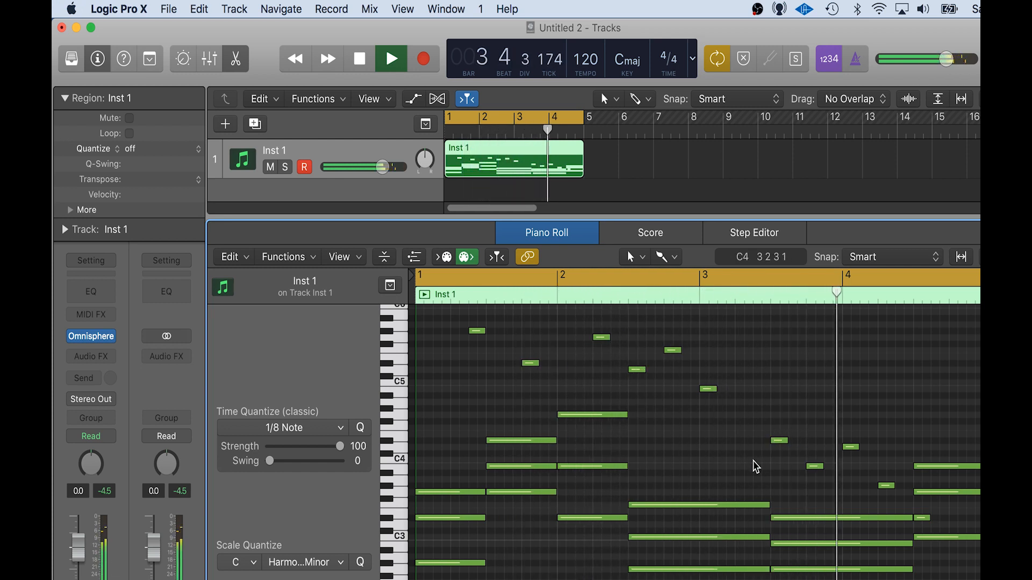
key(space)
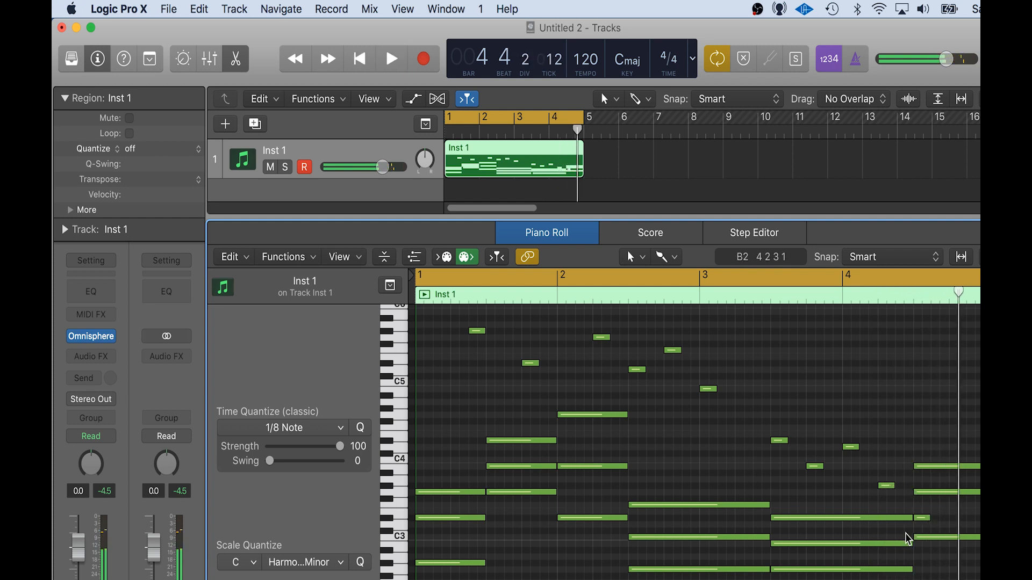
drag(925, 520, 947, 519)
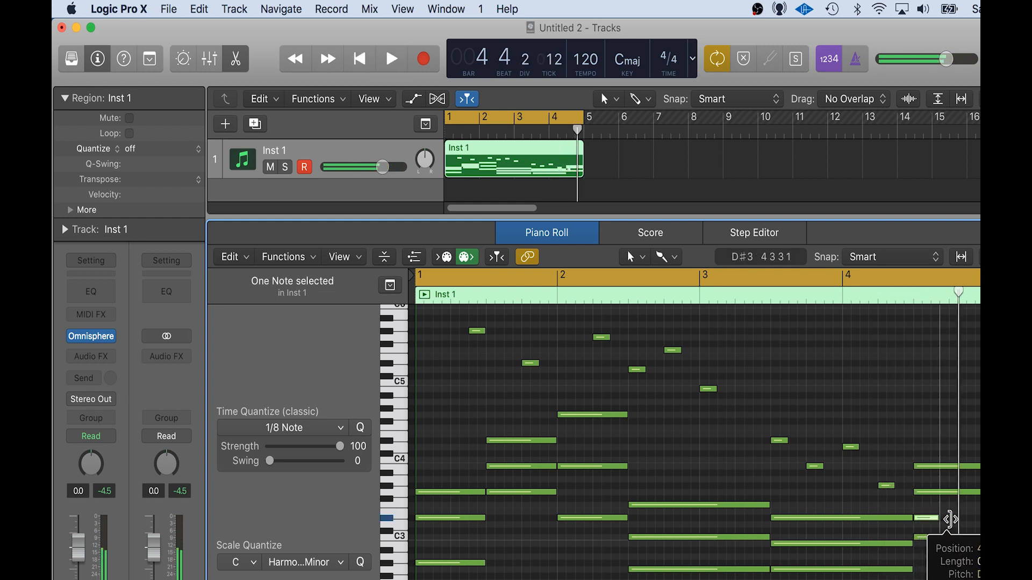
key(space)
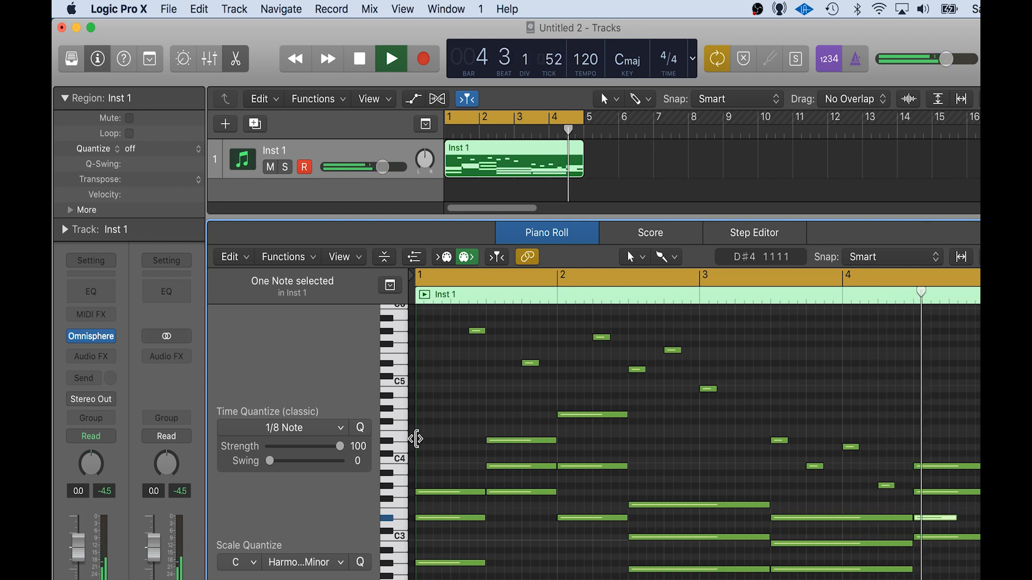
key(space)
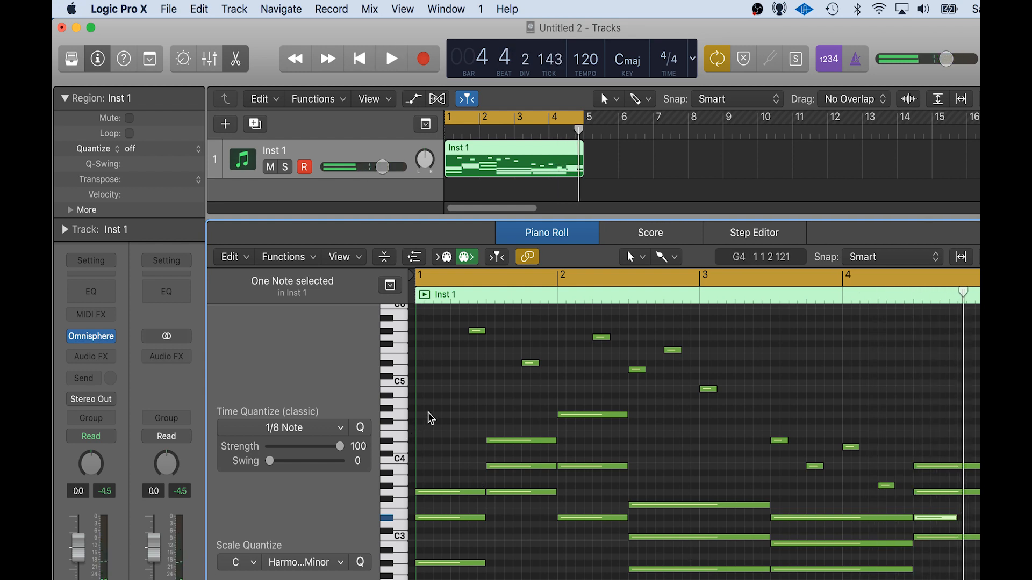
Nudge D#3 slightly later and G3 a little further in the opening chord of bar 1 to stagger it like a strum.
key(z)
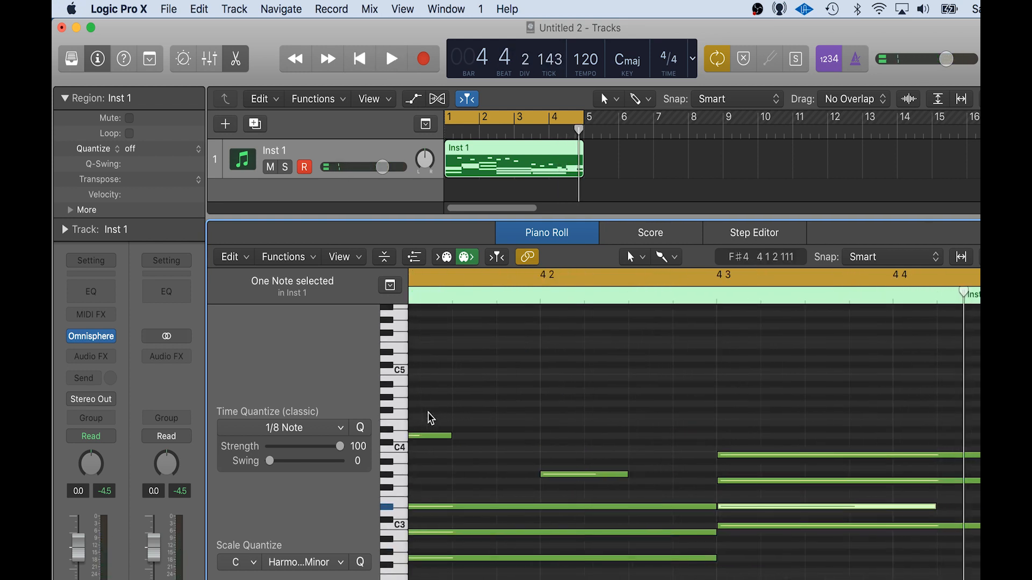
scroll(431, 418, left, 10)
scroll(431, 418, left, 5)
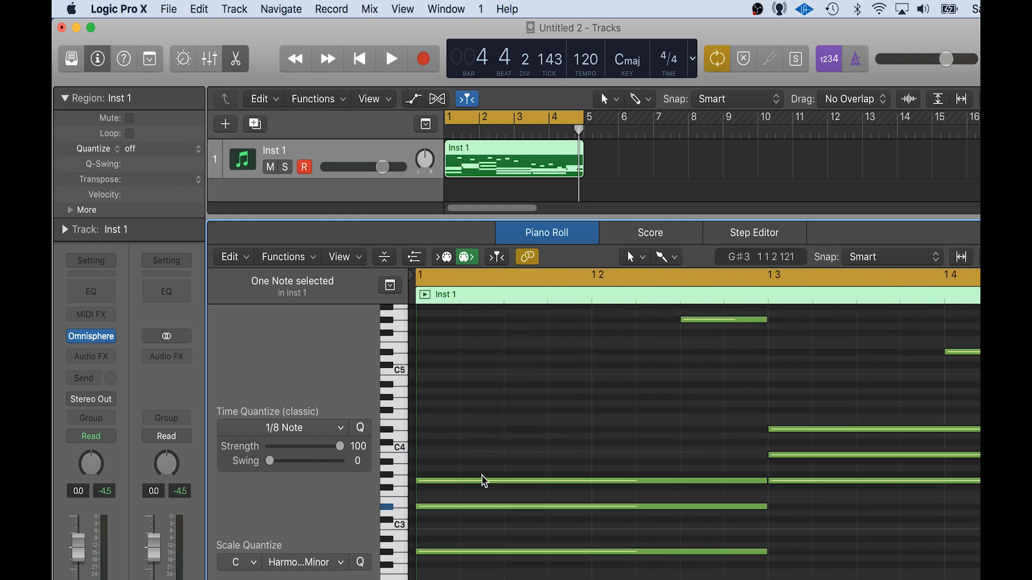
click(444, 463)
mouse_move(432, 508)
mouse_down()
mouse_move(432, 483)
mouse_move(450, 482)
mouse_move(435, 508)
mouse_move(450, 512)
mouse_move(433, 516)
mouse_up()
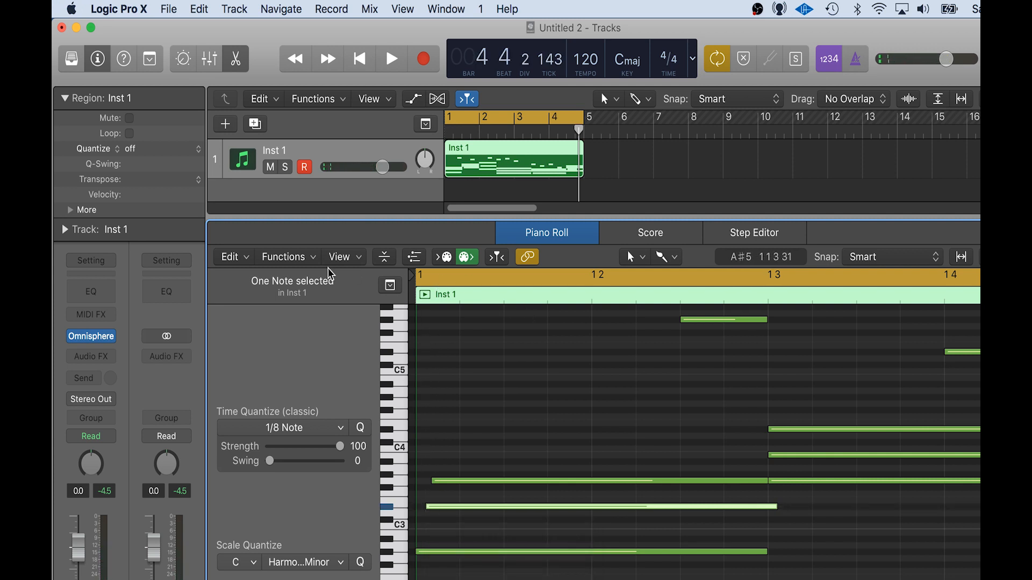
Examine the snap options available for moving notes in the Piano Roll.
click(902, 257)
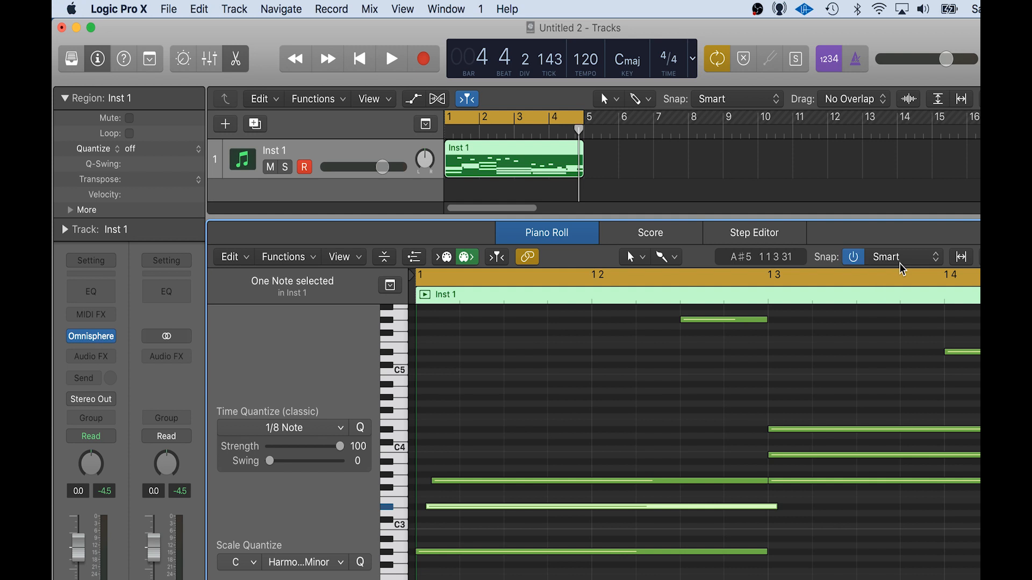
click(812, 264)
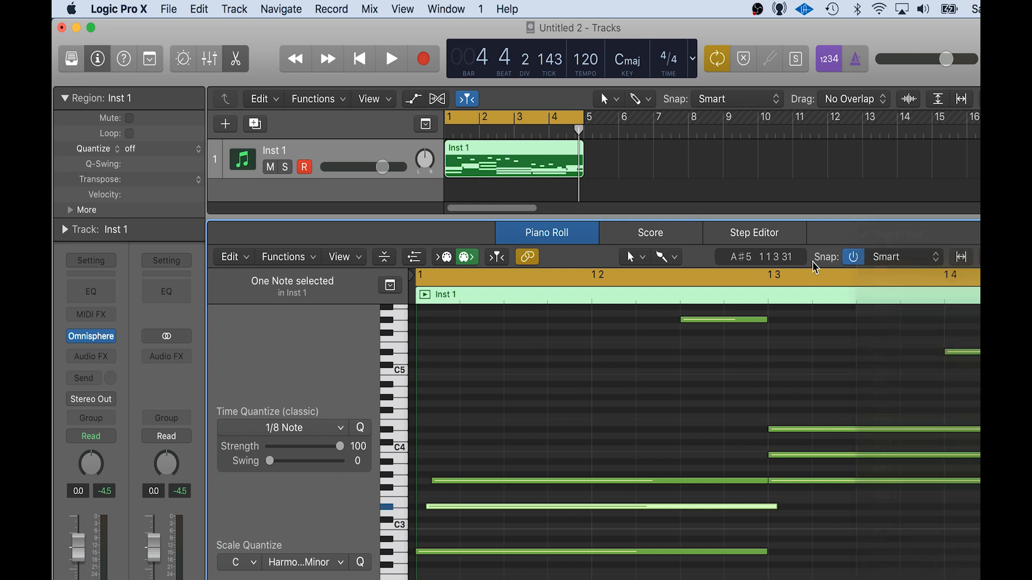
click(891, 260)
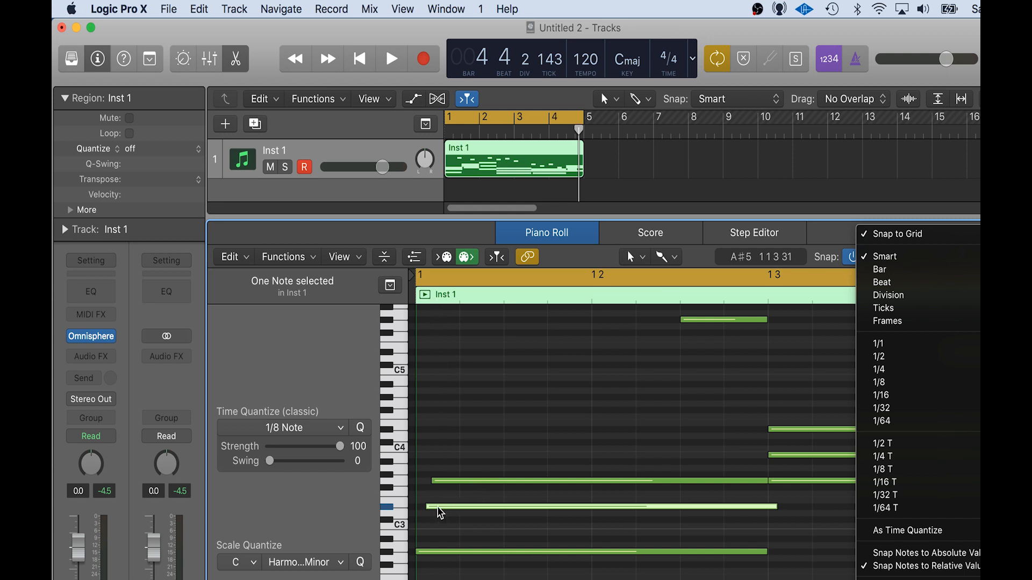
click(485, 449)
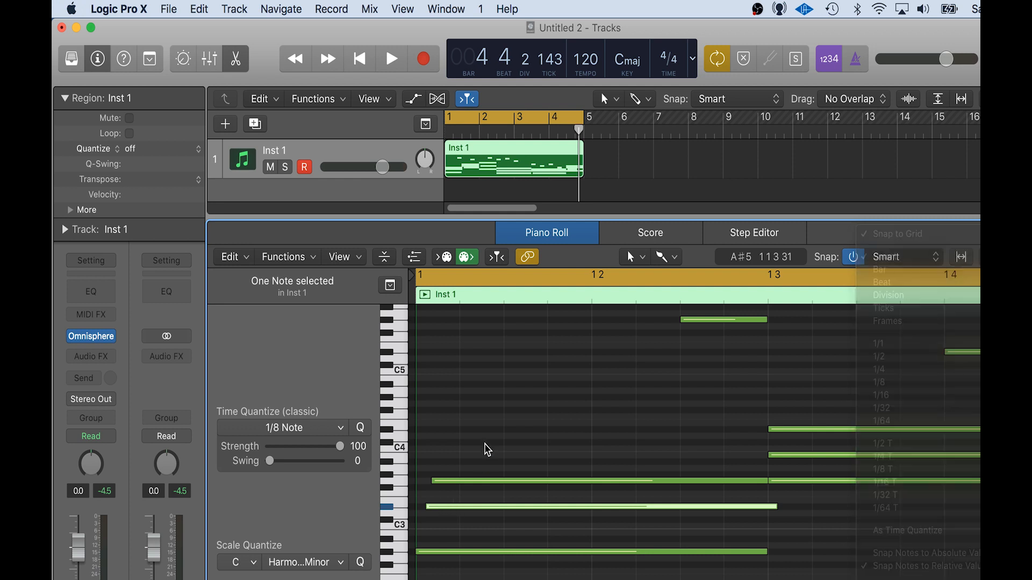
Listen to the staggered opening chord and offset B3 and D#4 progressively later in the chord on beat 3 of bar 1.
scroll(580, 459, up, 2)
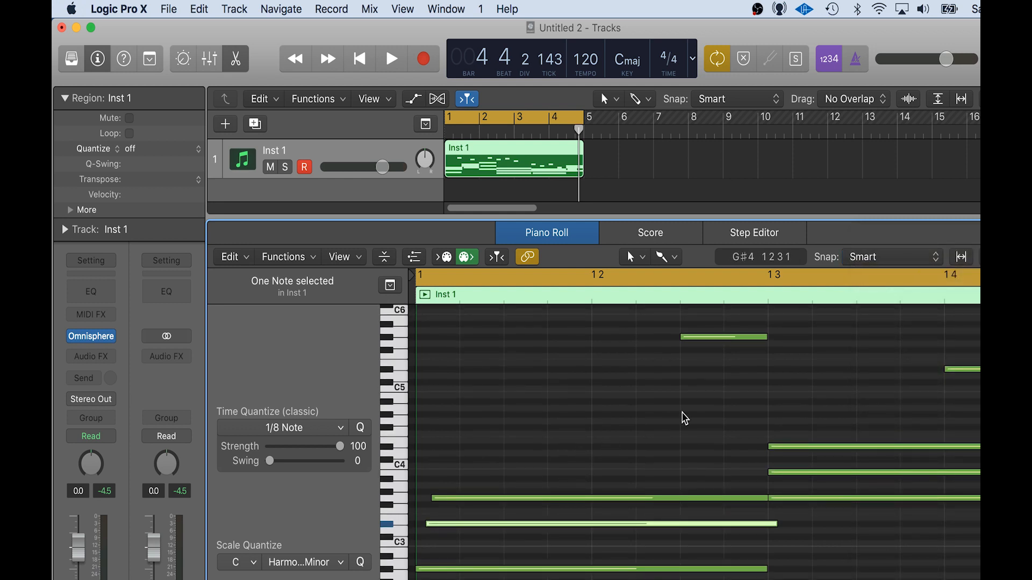
key(space)
key(space)
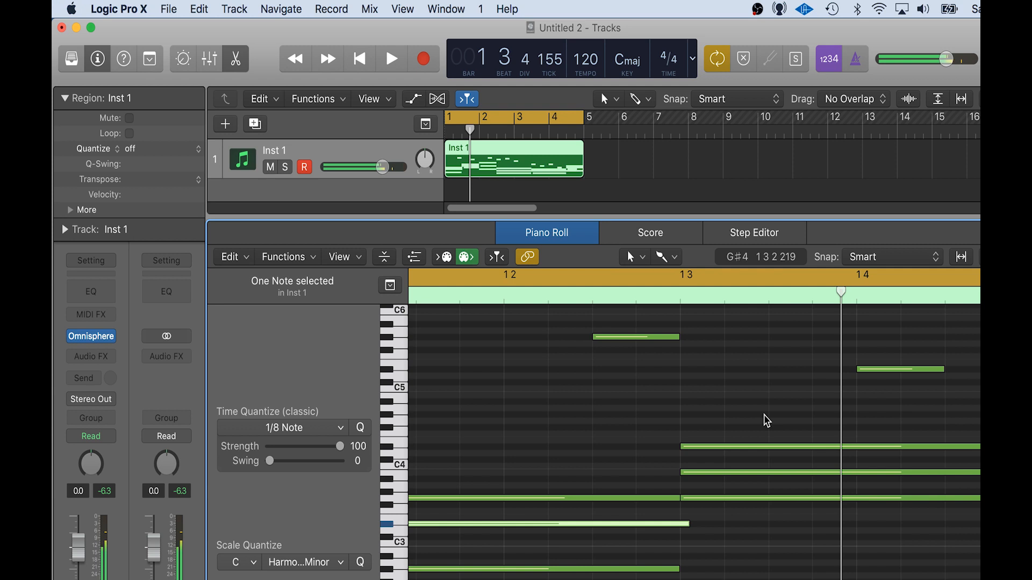
drag(698, 474, 723, 450)
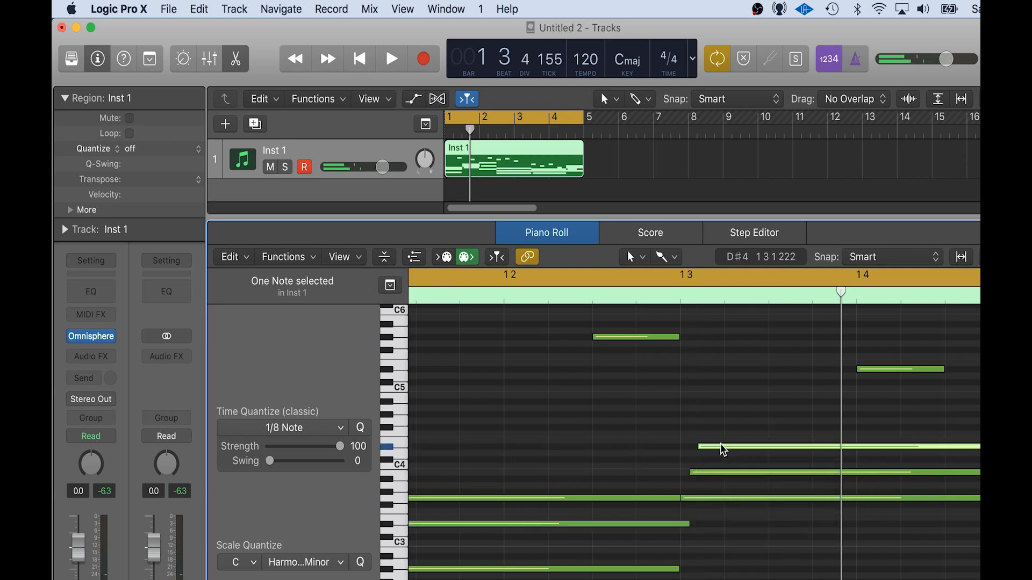
Offset B3 and G4 progressively later in the chord at the start of bar 2 and play back.
key(space)
key(space)
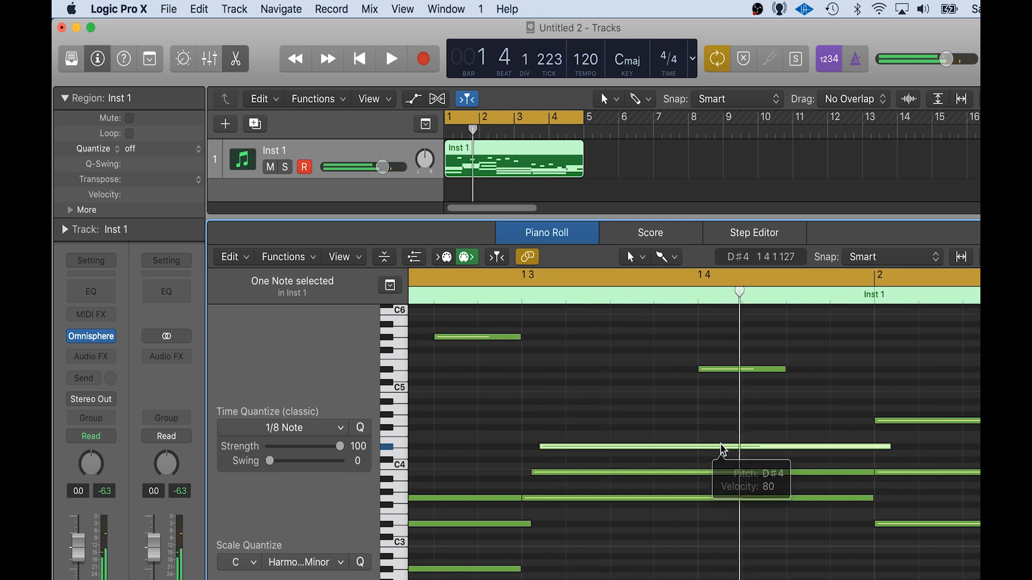
drag(652, 479, 673, 424)
key(space)
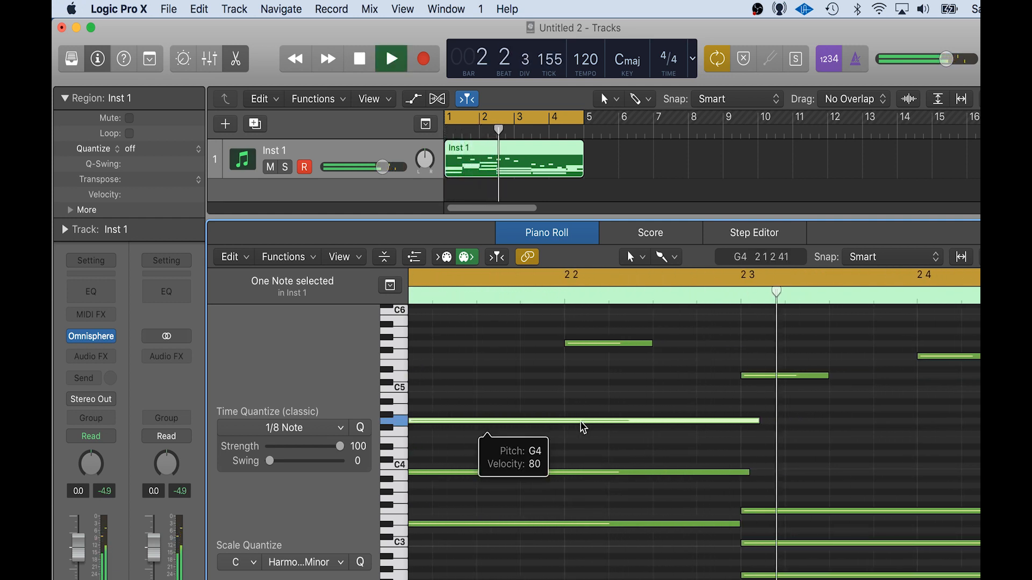
Stagger C3 and F3 in the chord on beat 3 of bar 2, delay the D5 melody note slightly, and play back.
key(space)
drag(759, 376, 774, 378)
mouse_move(747, 511)
mouse_down()
mouse_move(758, 513)
mouse_move(749, 549)
mouse_move(757, 513)
mouse_up()
drag(756, 374, 769, 379)
key(space)
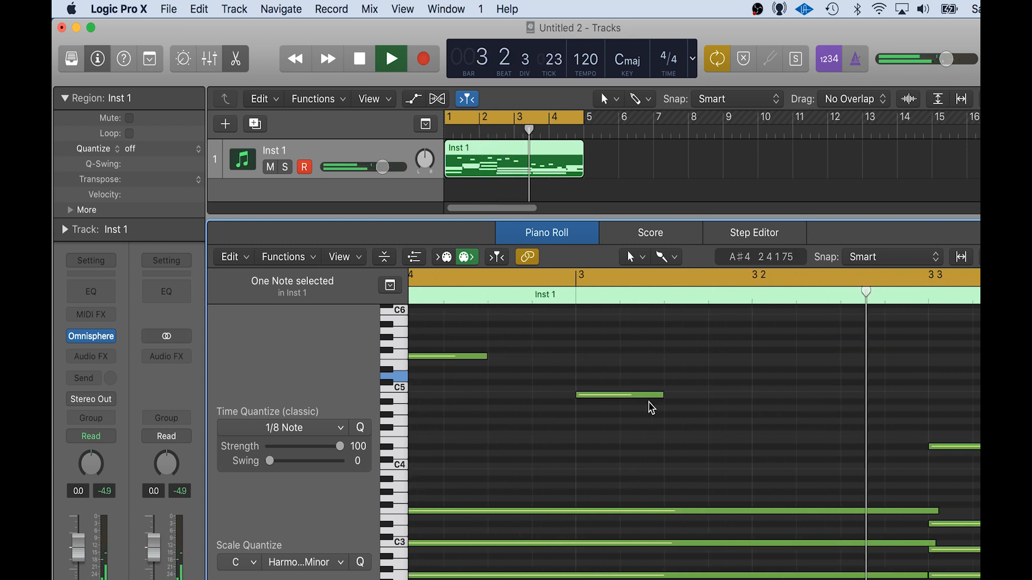
Stagger B2 and D#3 in the chord on beat 3 of bar 3, delay the D#4 melody note slightly, and play back.
scroll(649, 402, down, 2)
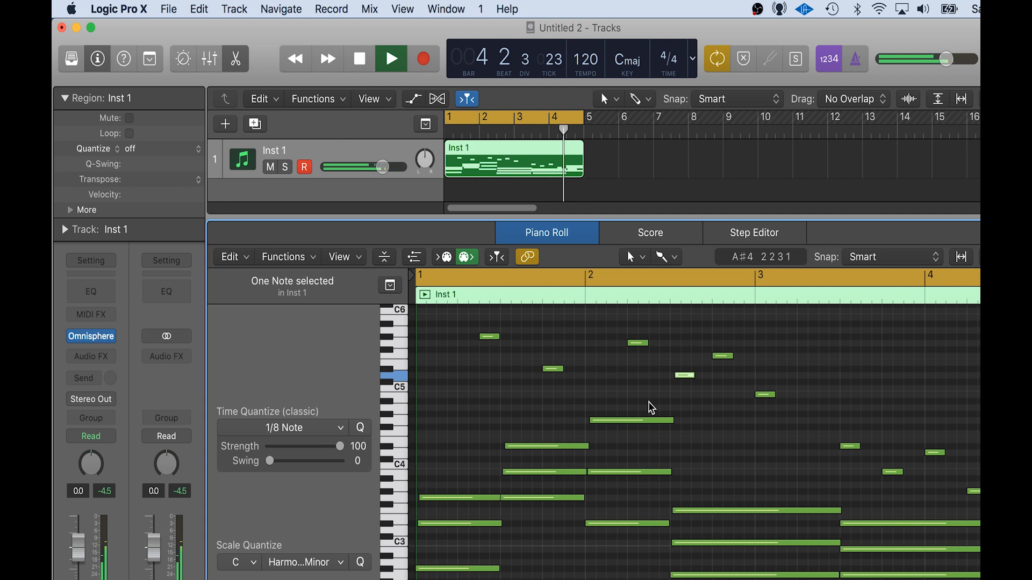
scroll(649, 402, down, 8)
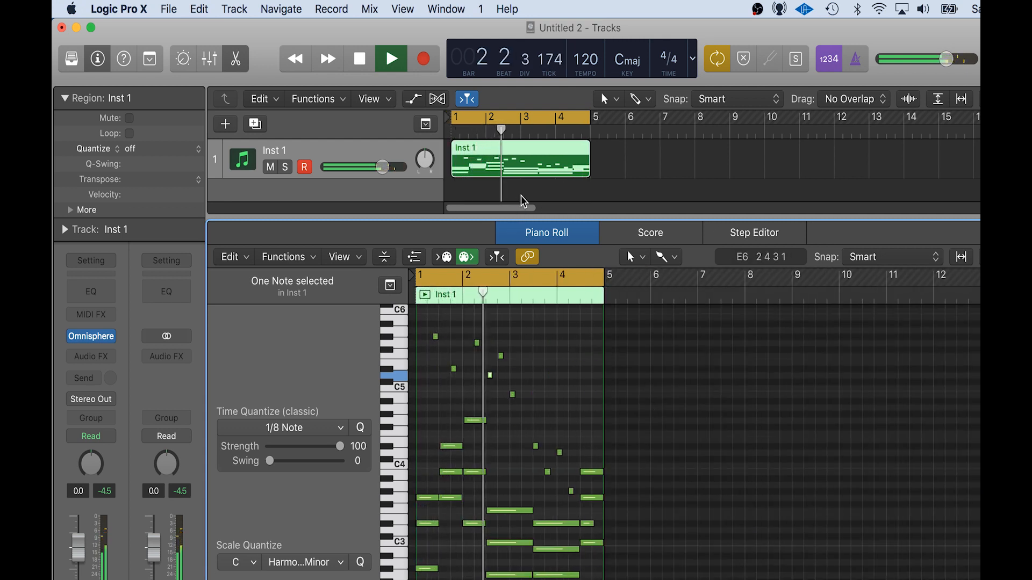
scroll(540, 573, up, 8)
scroll(540, 574, up, 3)
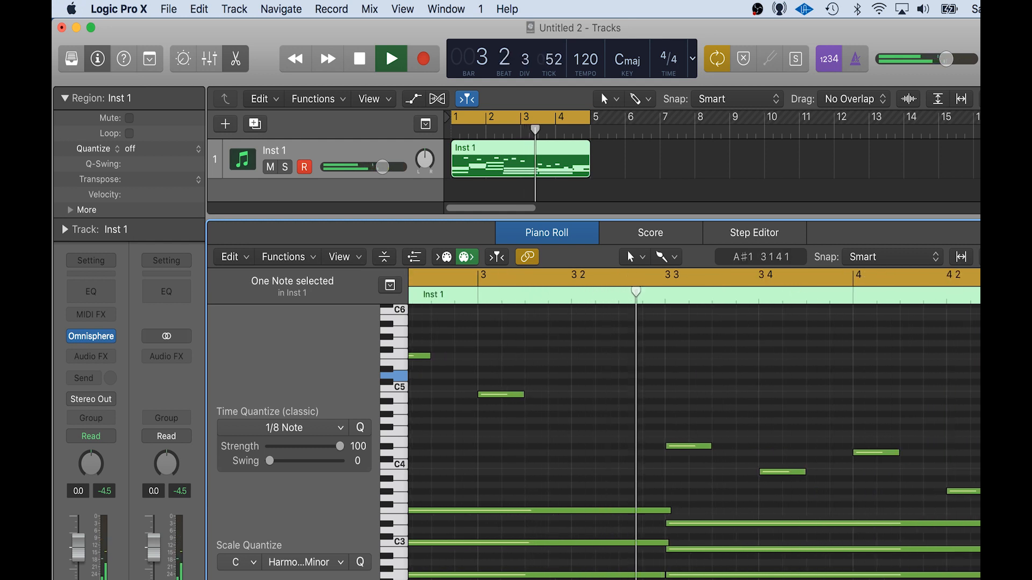
key(space)
click(684, 550)
drag(686, 554, 690, 529)
drag(681, 451, 698, 447)
key(space)
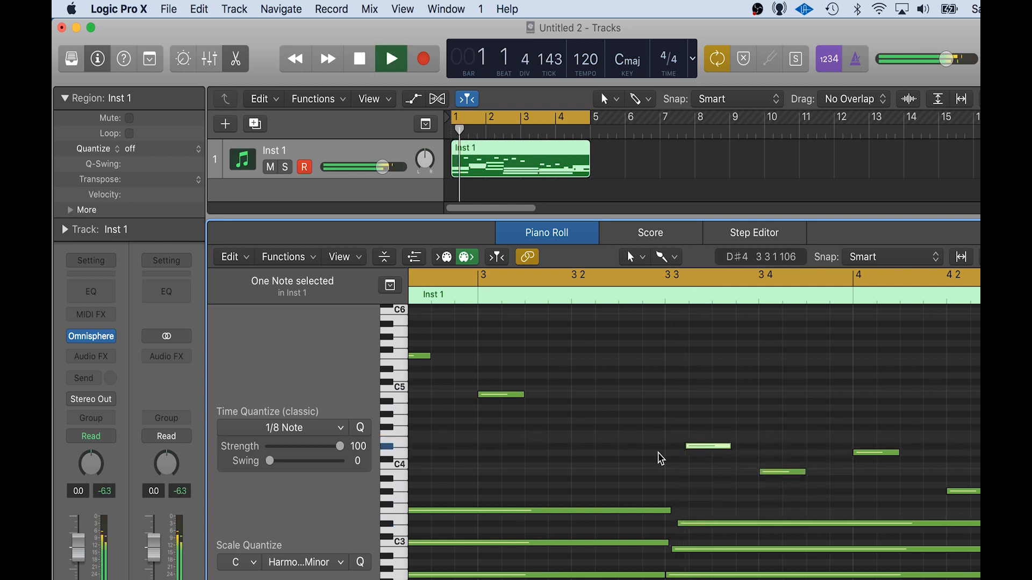
Offset D#3, G3 and B3 progressively later in the final chord on beat 3 of bar 4 and play back the whole progression.
scroll(654, 456, right, 4)
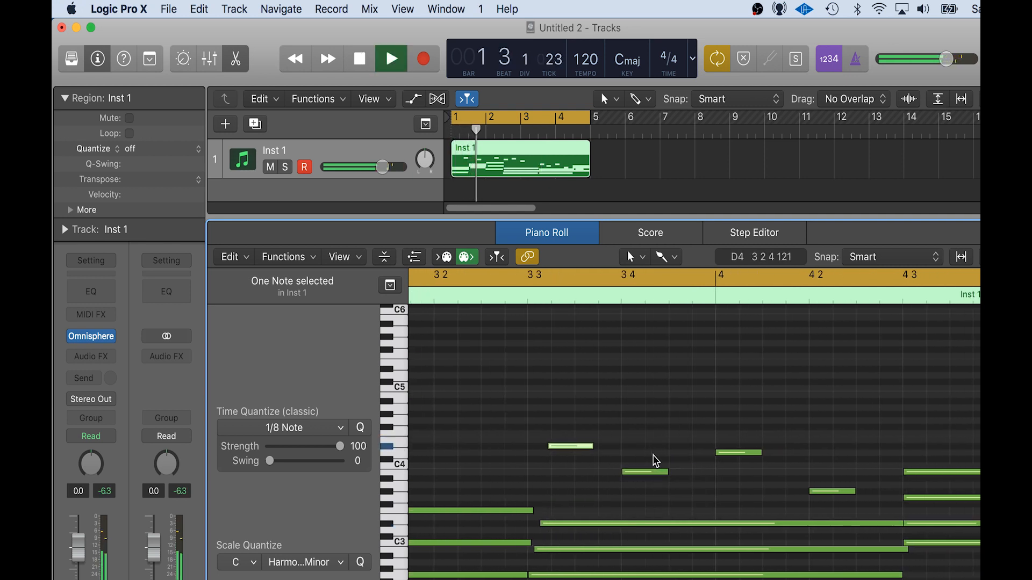
click(914, 525)
drag(913, 526, 931, 477)
key(super+Left)
key(super+Left)
key(super+Left)
key(space)
drag(600, 466, 572, 529)
drag(582, 472, 573, 472)
key(space)
scroll(574, 471, left, 5)
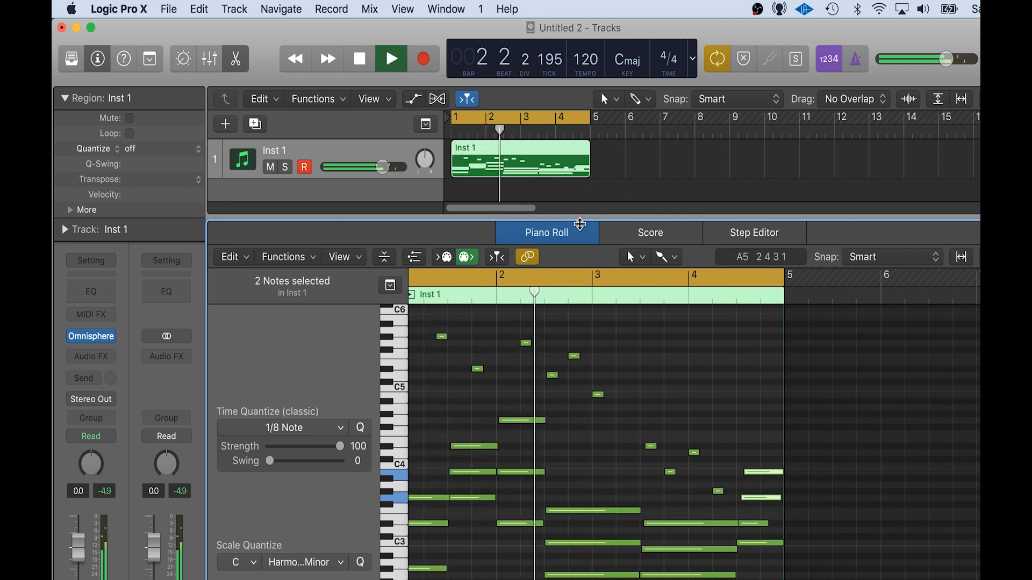
Stop playback and add a second software instrument track with an empty channel strip below Inst 1.
drag(584, 217, 584, 334)
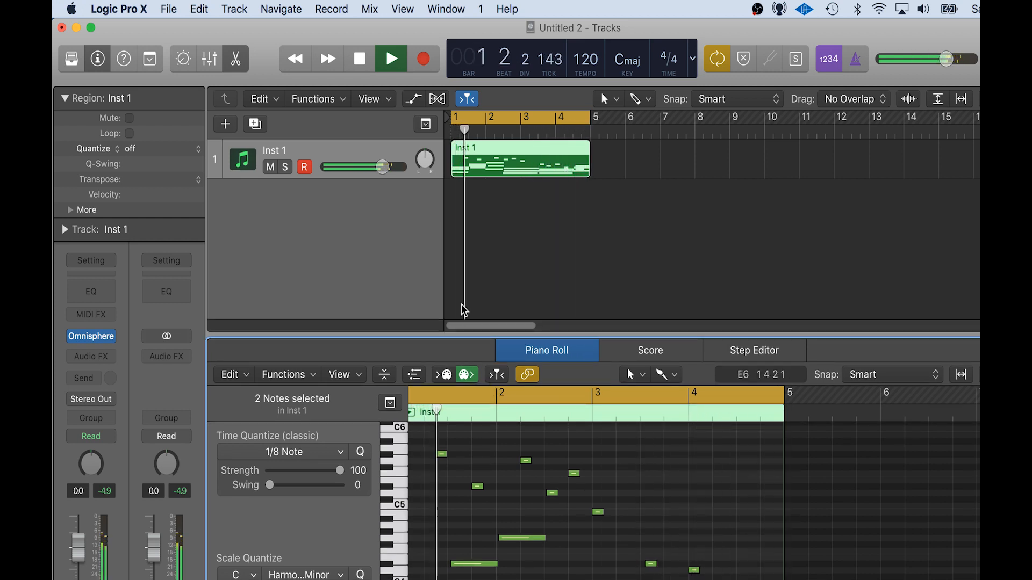
key(space)
click(470, 212)
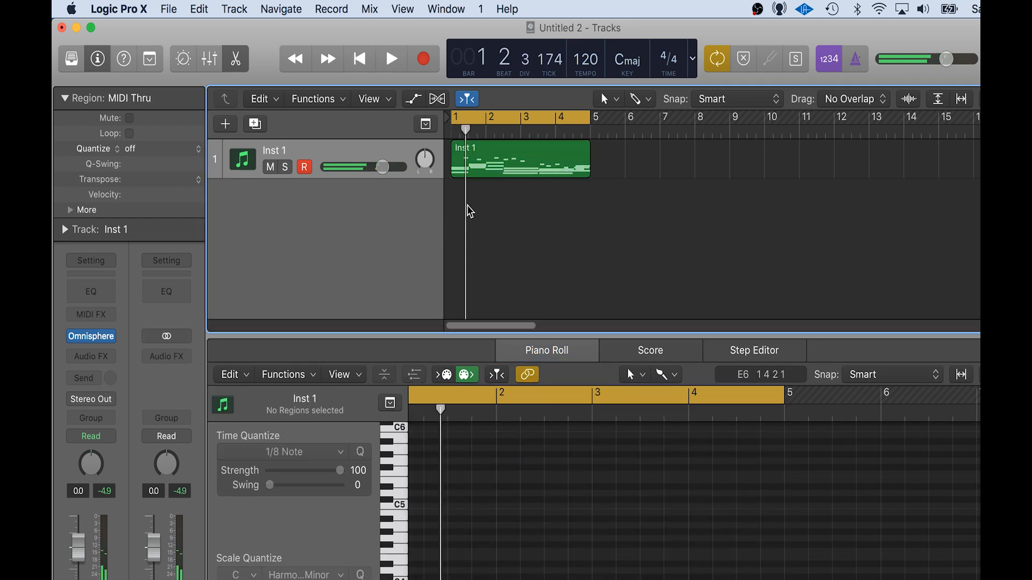
click(226, 124)
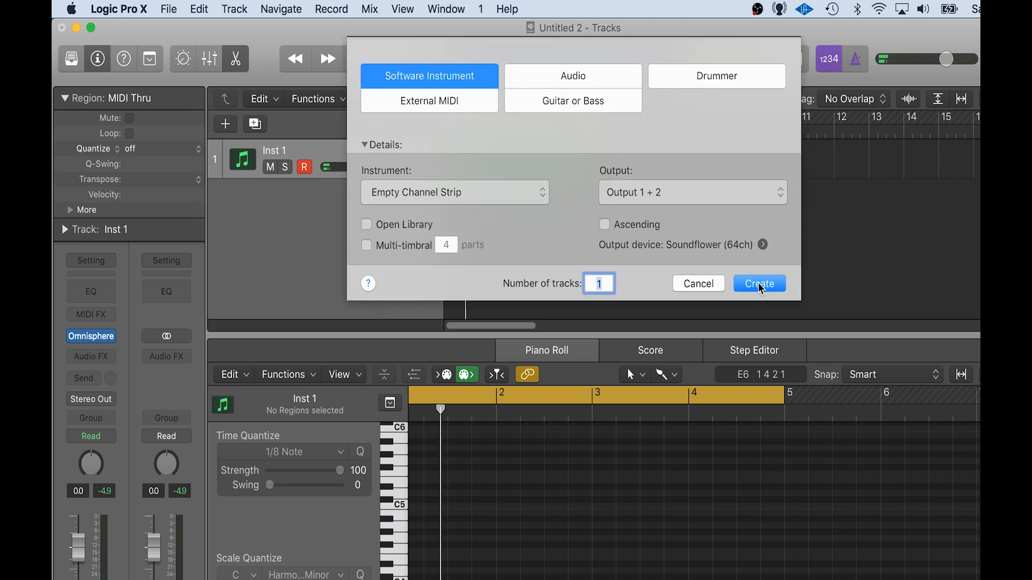
key(Return)
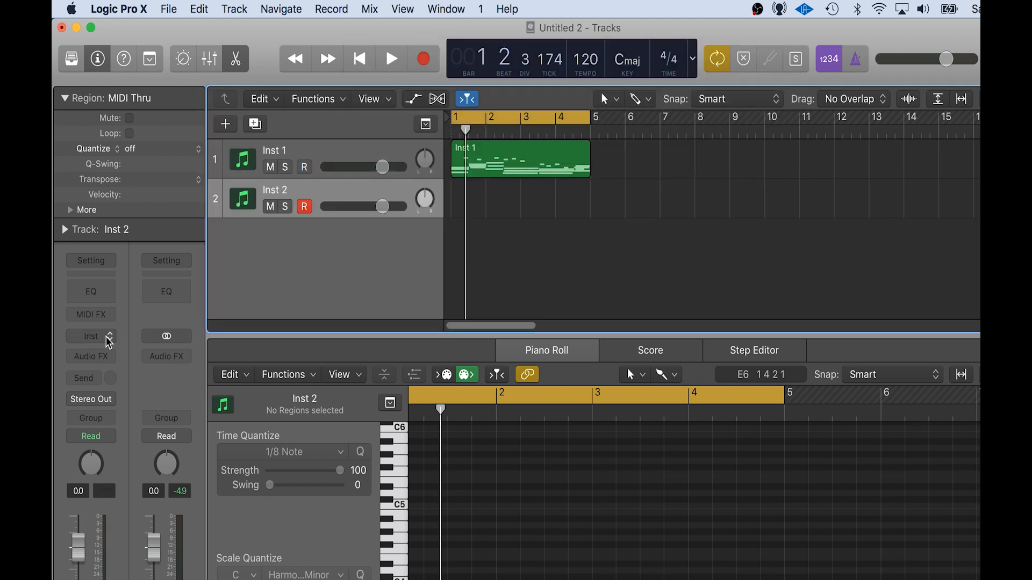
Load Omnisphere in stereo as the instrument on the Inst 2 track.
click(108, 338)
mouse_move(132, 370)
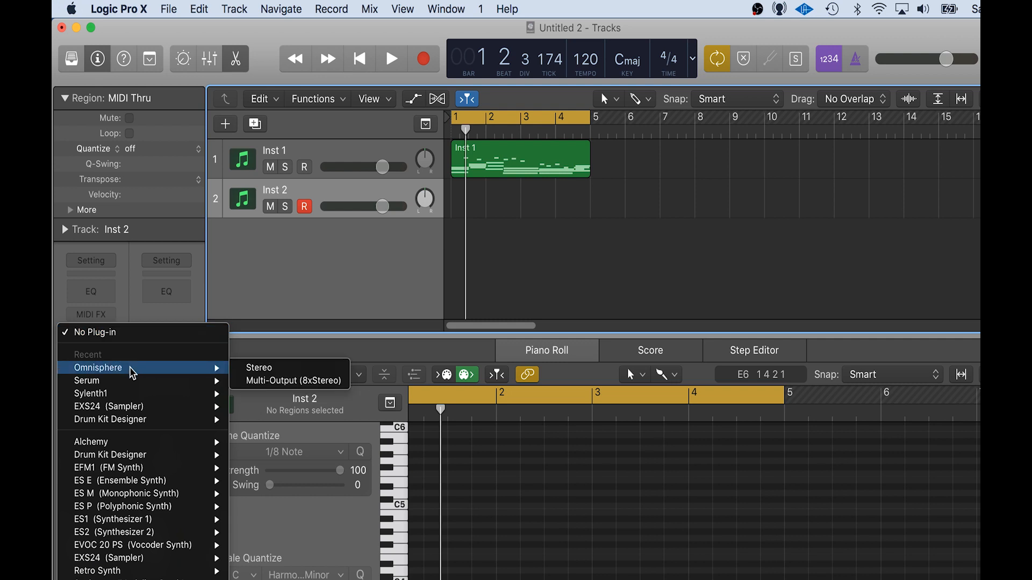
click(270, 369)
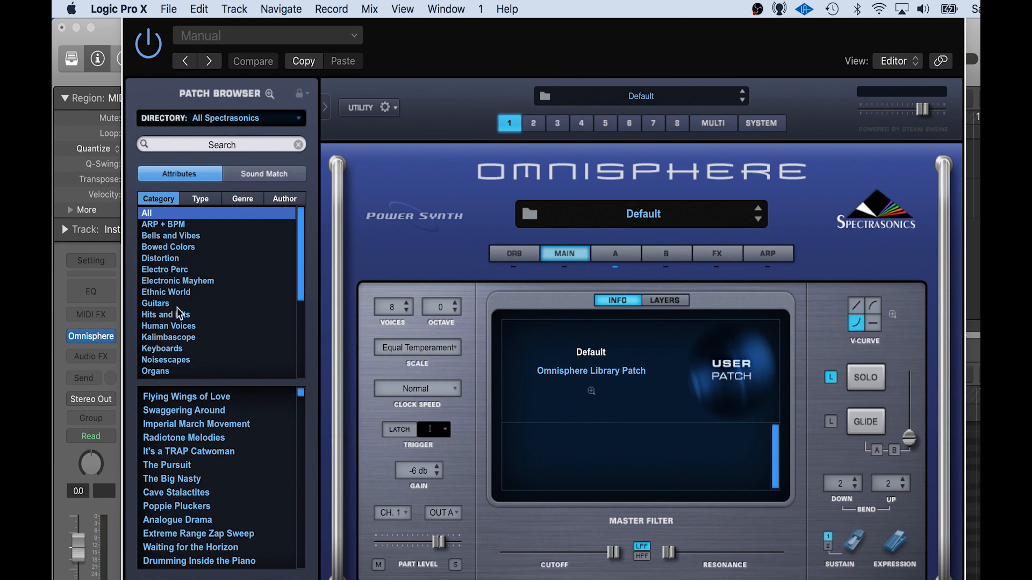
Load the Bass Feeders patch from the Synth Bass category in Omnisphere's patch browser.
scroll(179, 317, down, 1)
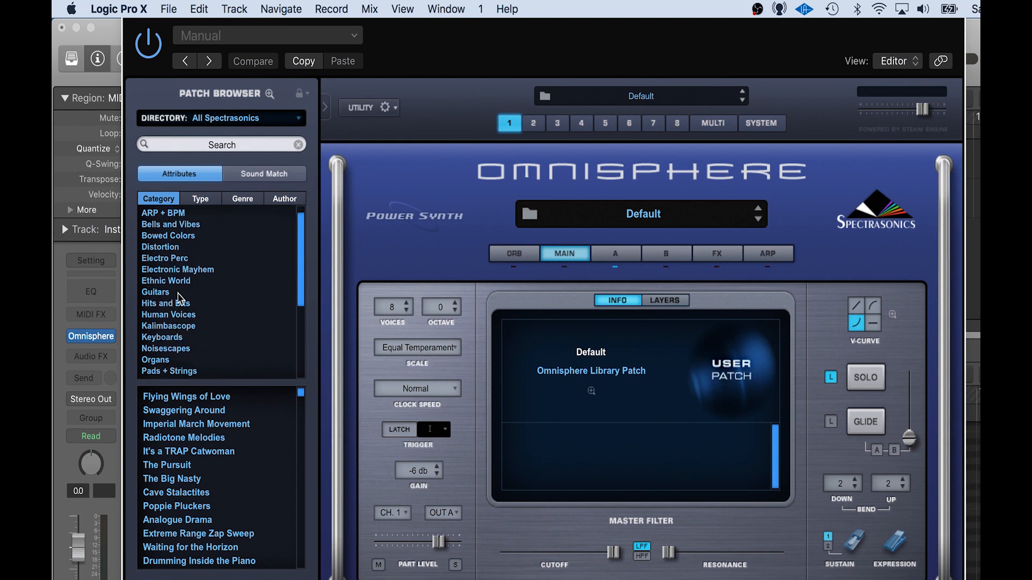
scroll(179, 294, down, 10)
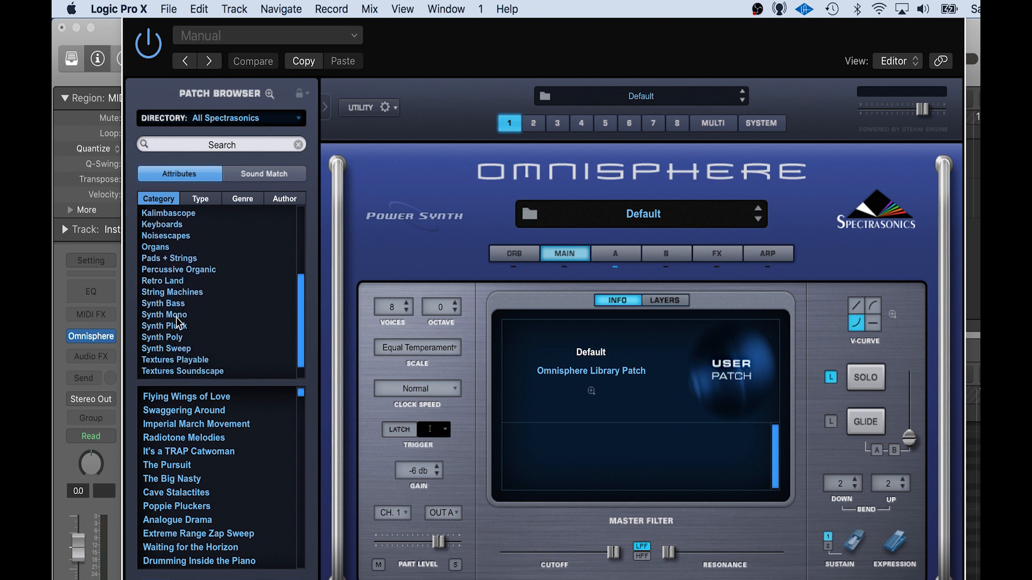
click(178, 304)
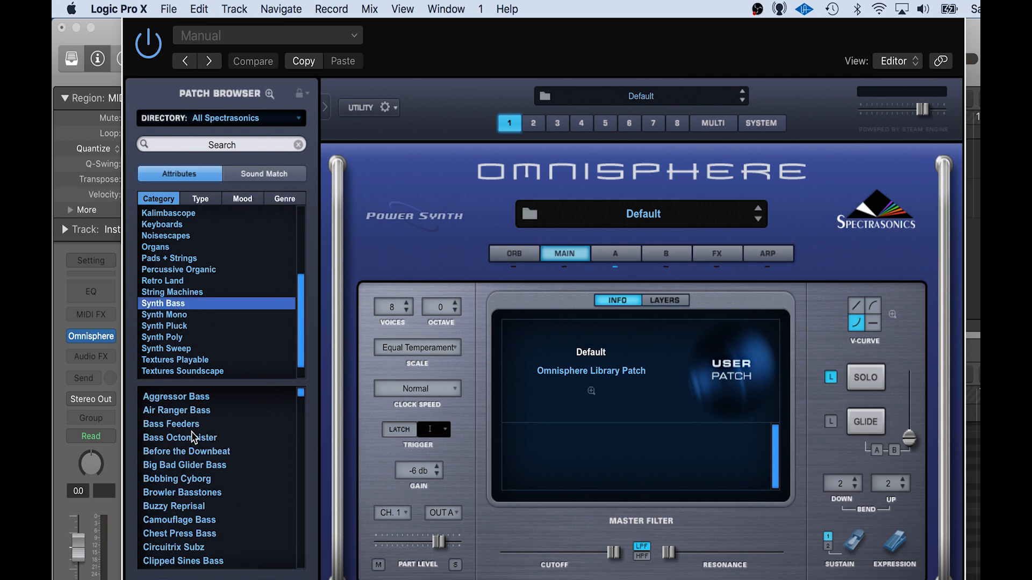
click(172, 422)
Add a Channel EQ to Inst 2 and enable its high-cut band at 770 Hz.
drag(442, 47, 637, 221)
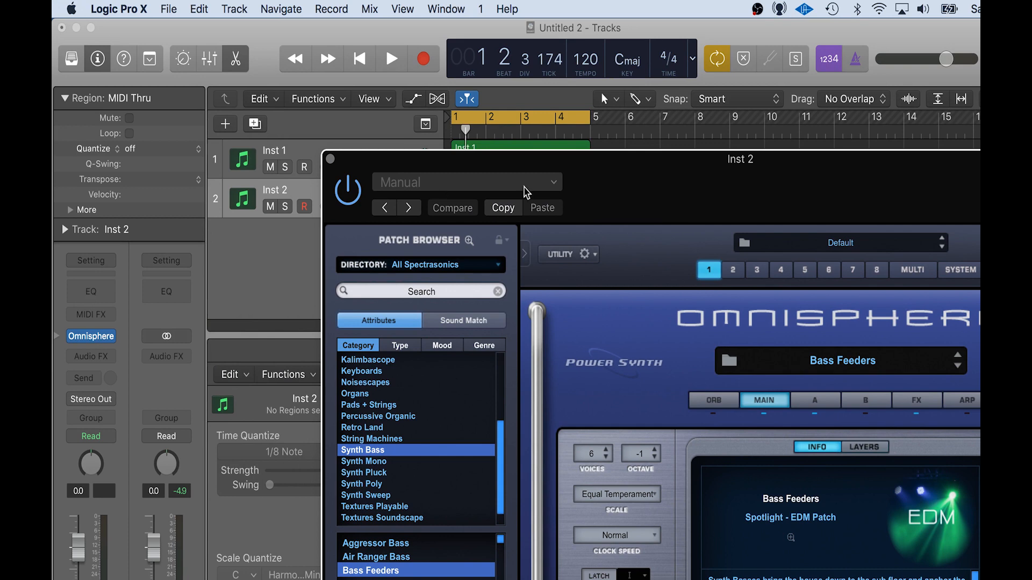
key(super+w)
click(91, 291)
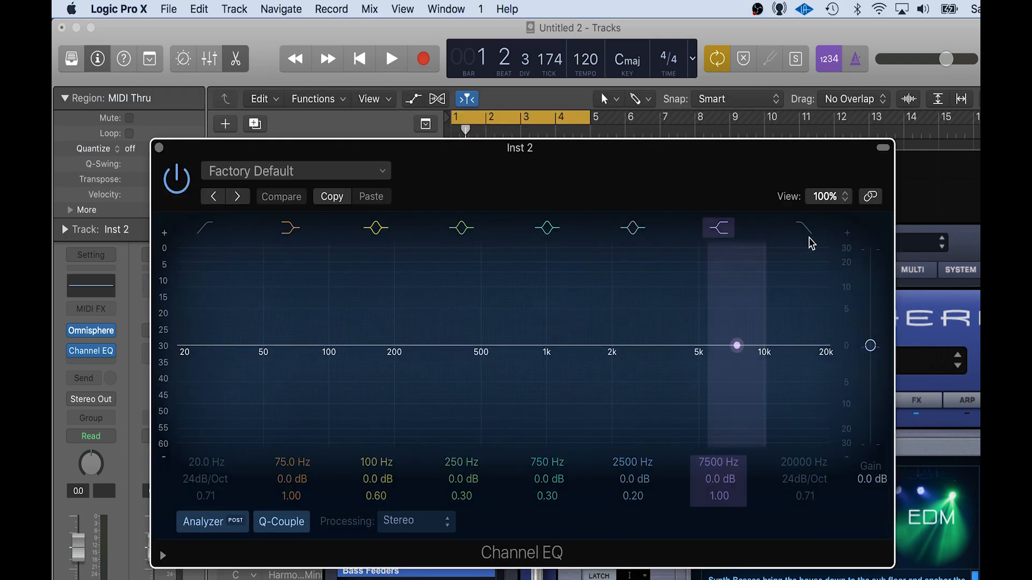
click(803, 229)
drag(816, 359, 475, 393)
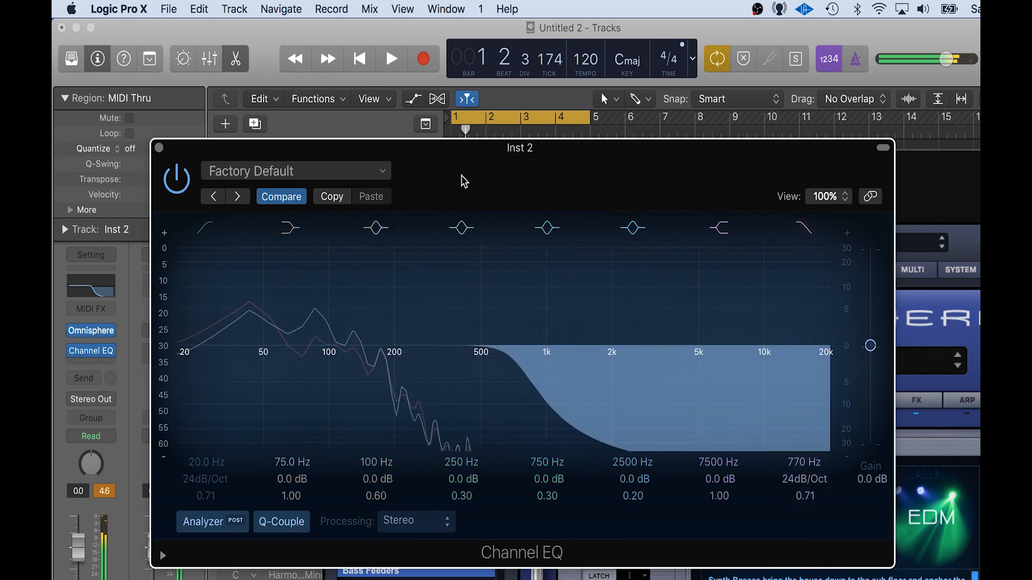
Move the plug-in windows clear of the tracks and lower the Inst 2 volume to -8.2 dB.
drag(463, 181, 558, 450)
drag(458, 161, 505, 445)
drag(382, 207, 361, 206)
Create an Inst 2 MIDI region at bar 1, extend it to four bars, and close the plug-in windows.
double_click(464, 208)
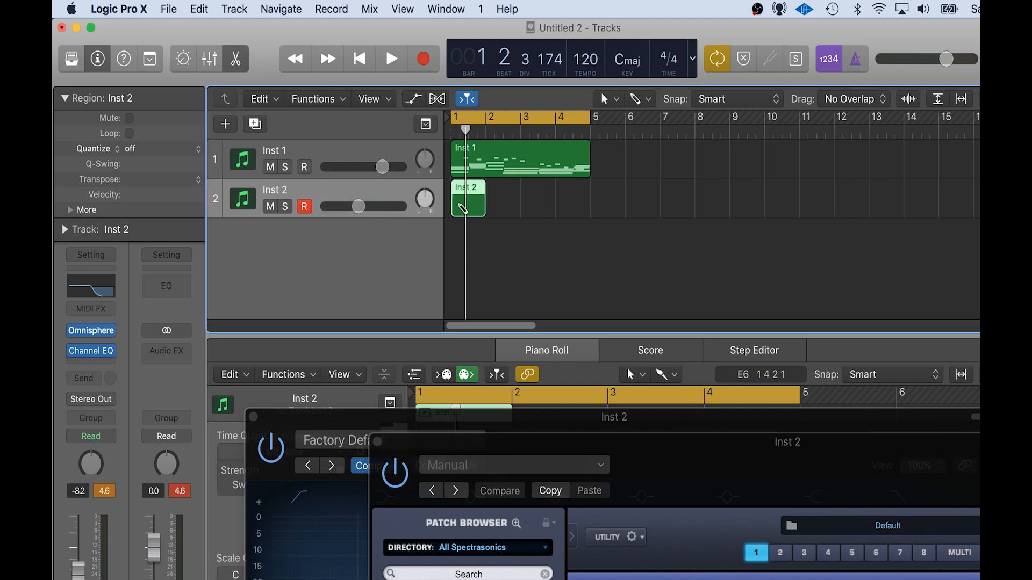
drag(487, 217, 586, 215)
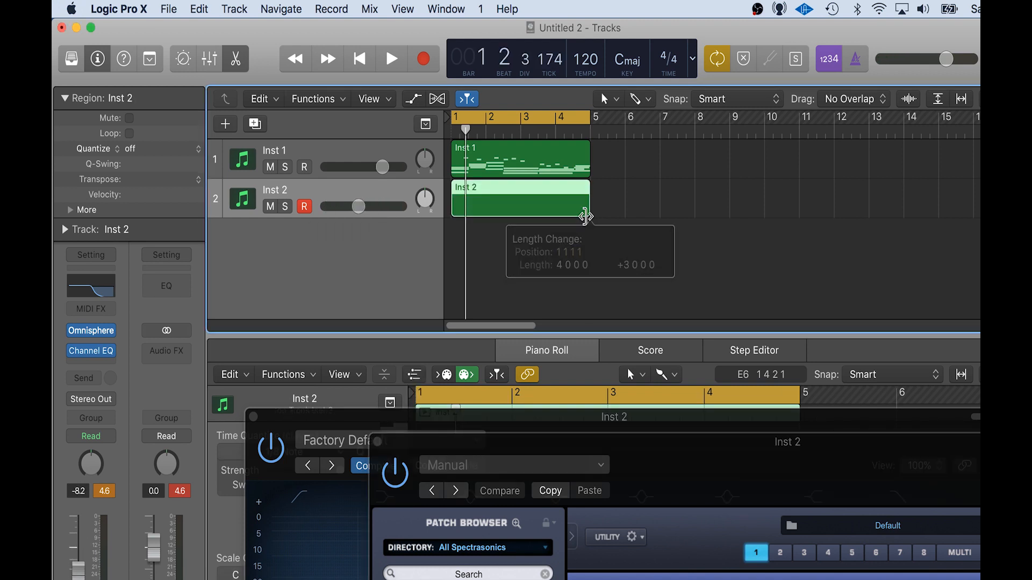
click(295, 421)
click(253, 417)
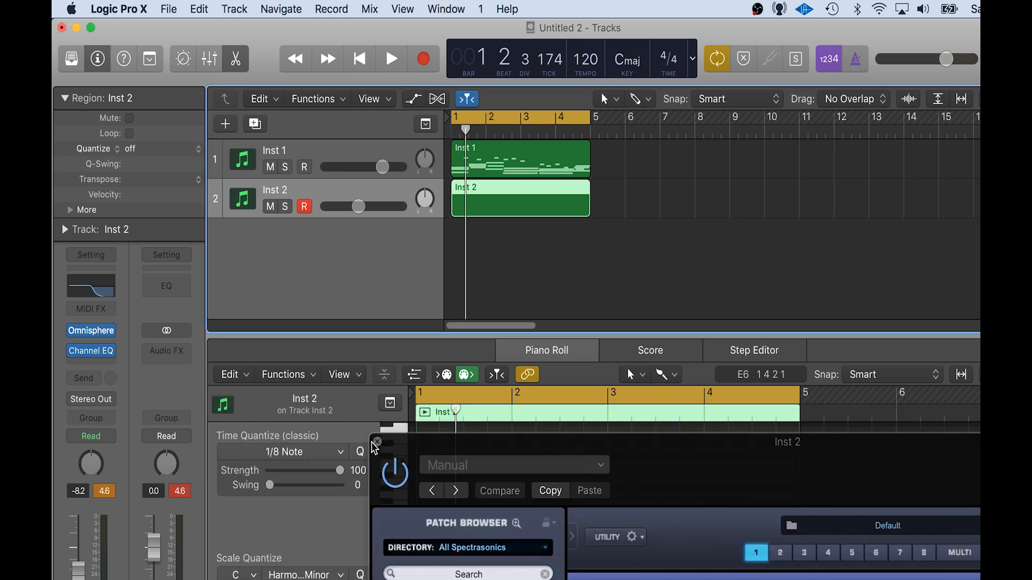
click(378, 443)
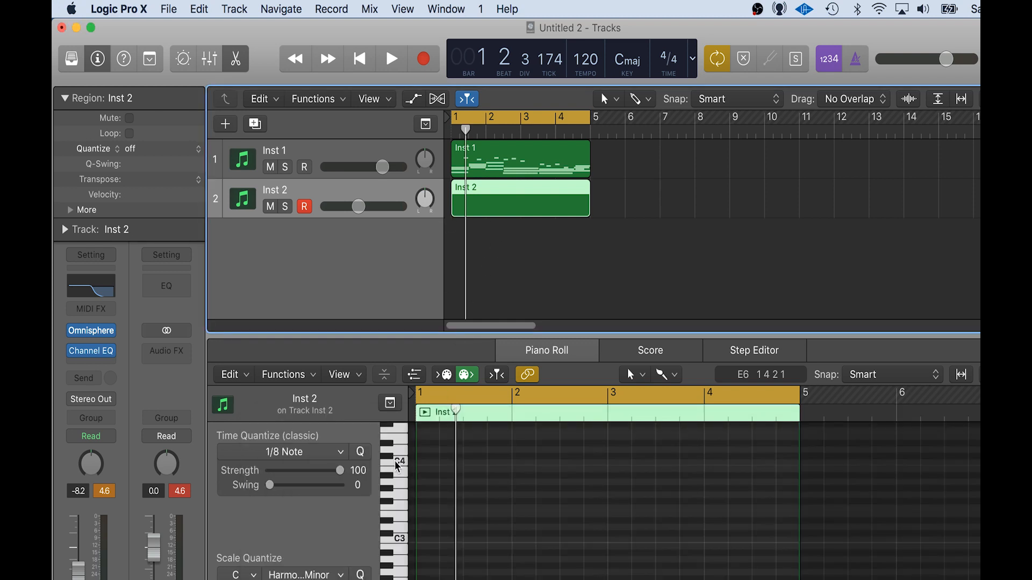
Set the Piano Roll time quantize to 1/2 Note and try a bass note at the start of bar 1 against the chords.
click(430, 572)
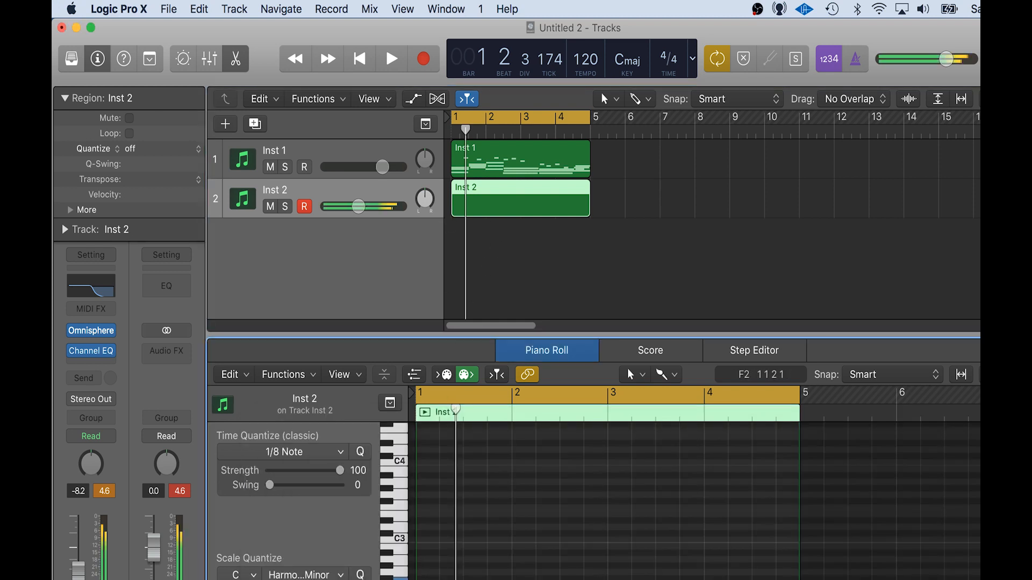
click(286, 453)
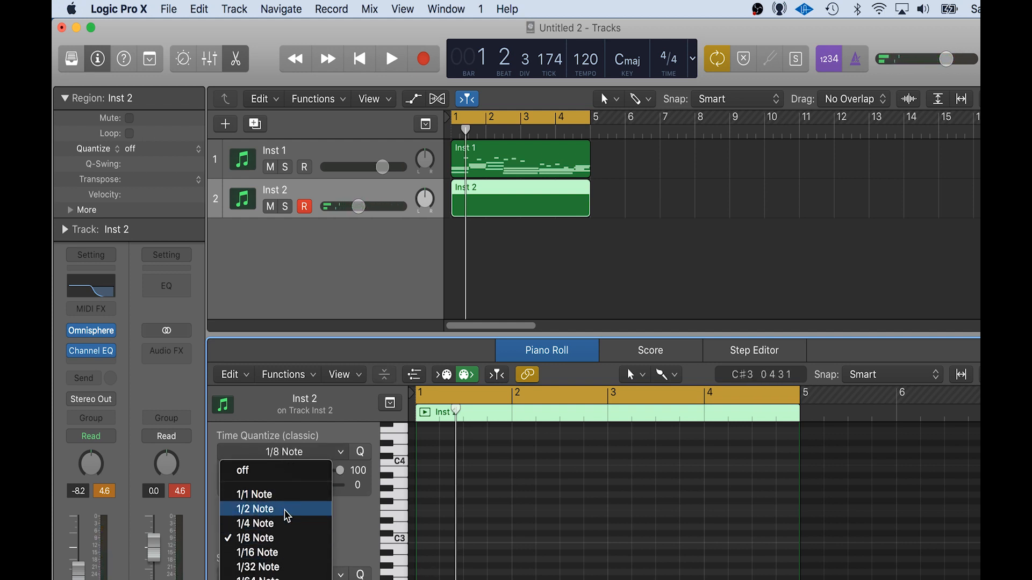
click(287, 512)
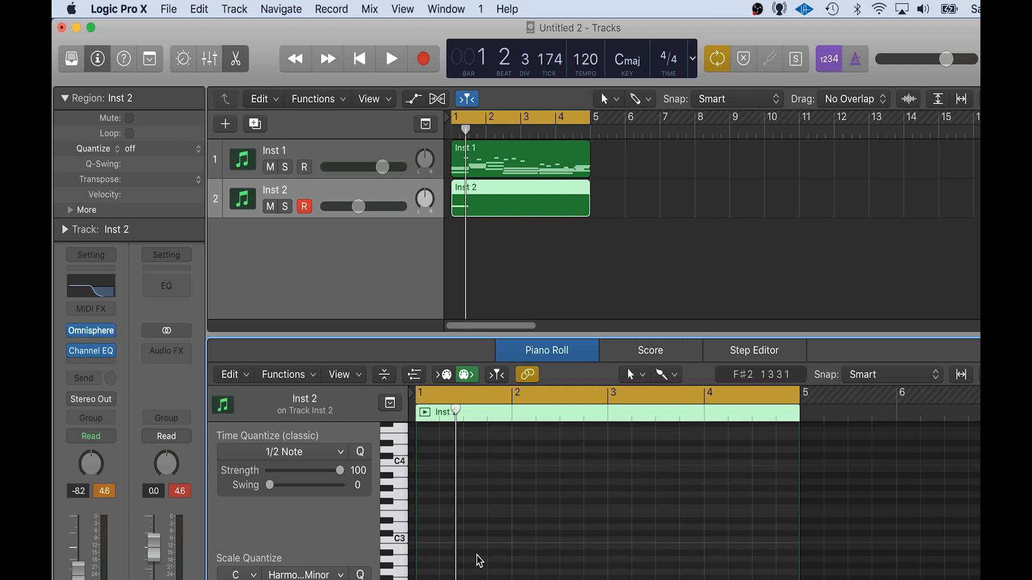
key(space)
key(space)
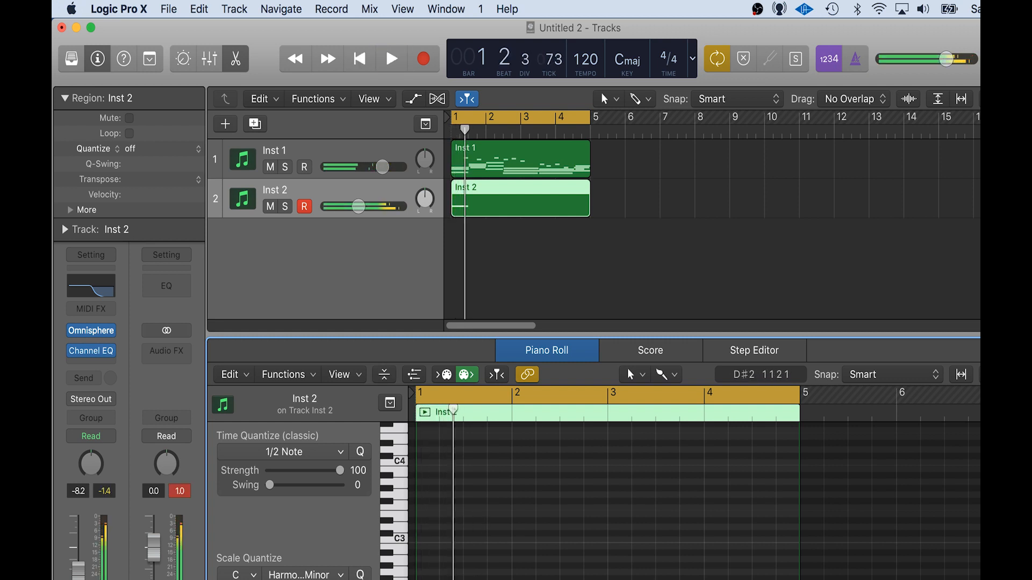
Try a half-bar bass note on B2 at the start of bar 1, move it down to G2, and play it back.
super+click(423, 544)
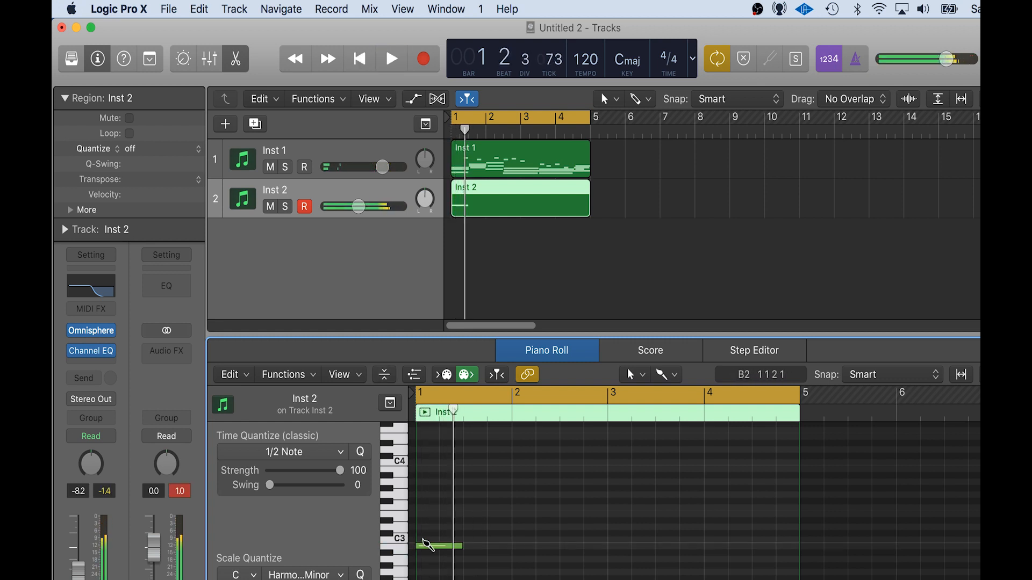
drag(426, 546, 426, 570)
key(space)
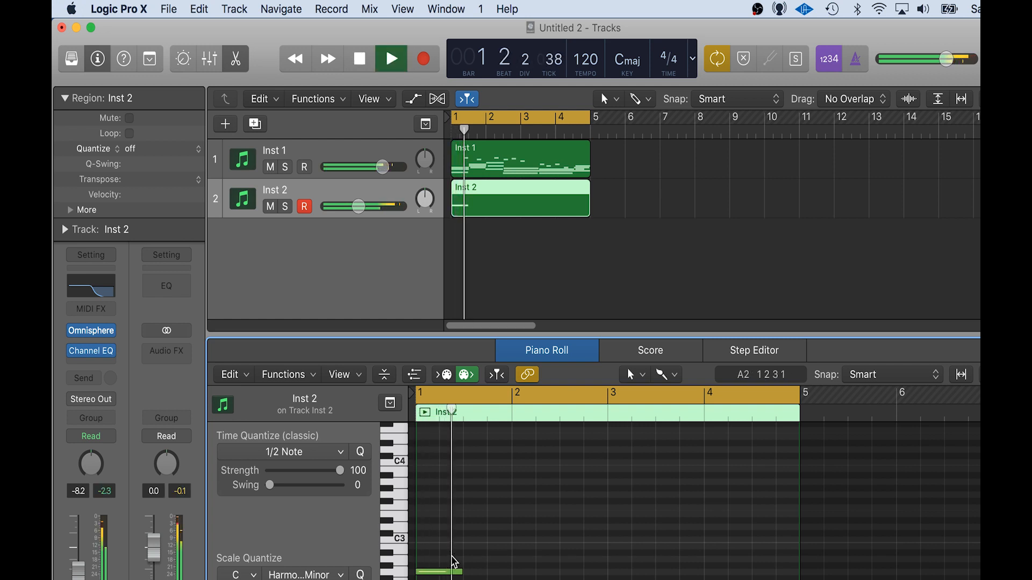
key(space)
key(space)
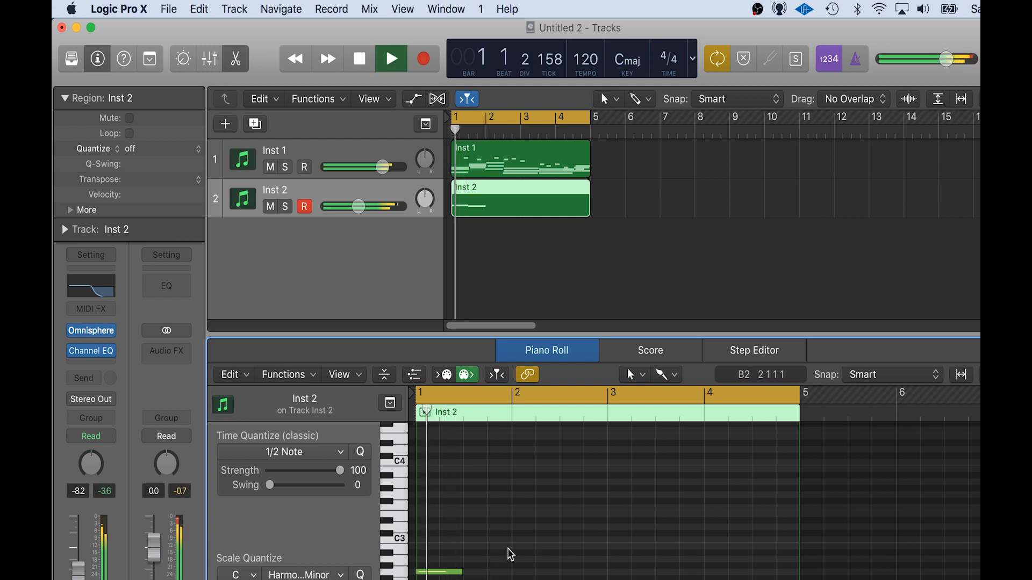
key(space)
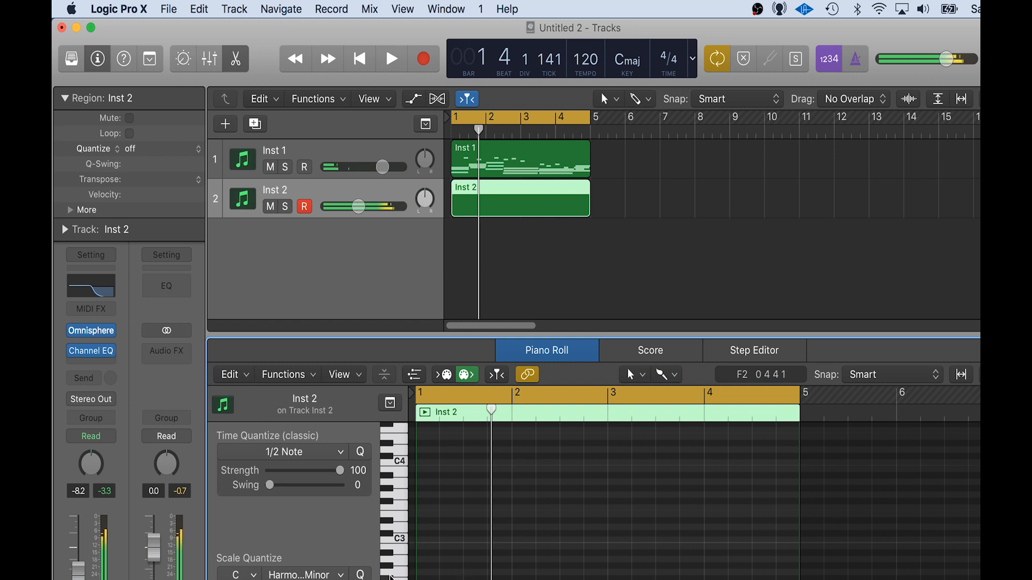
Play back the chord progression with the Inst 2 region emptied to find fitting bass notes.
key(space)
key(space)
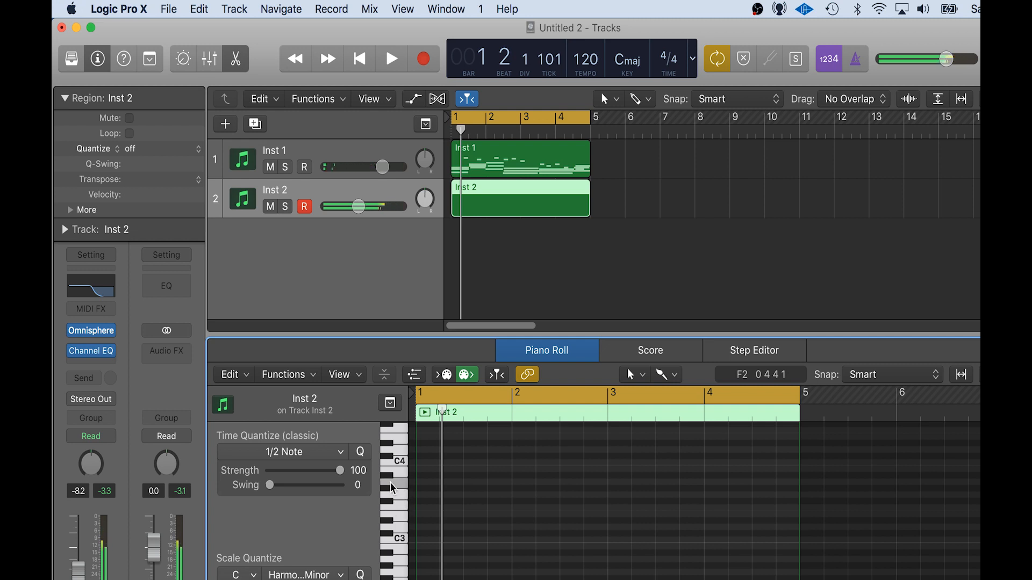
key(space)
scroll(392, 478, up, 1)
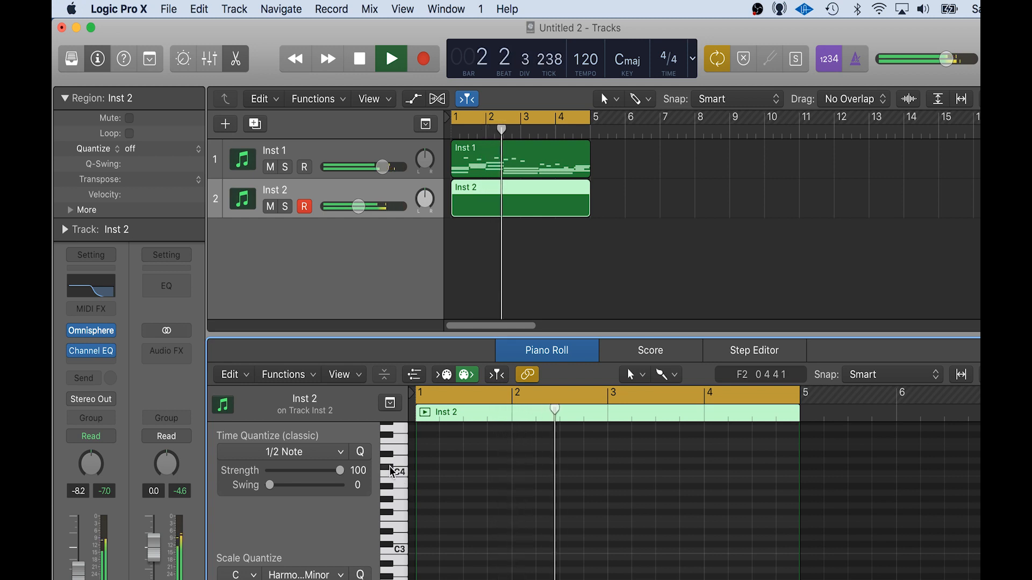
key(space)
Audition Omnisphere's Synth Bass patches on Inst 2 from Bass Octomeister onward, load Deeply Disturbed Bass, and close the plug-in window.
click(96, 339)
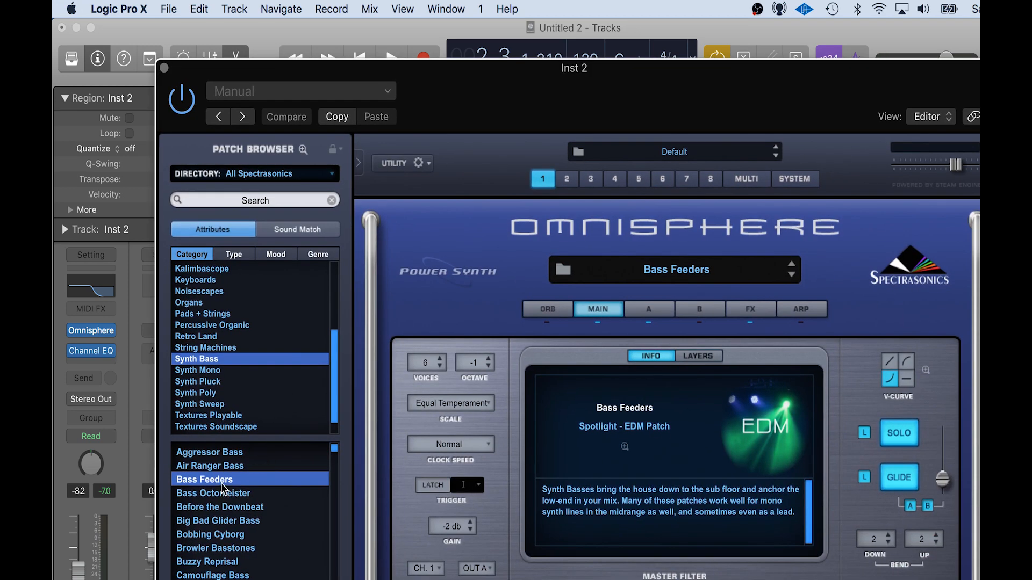
click(219, 495)
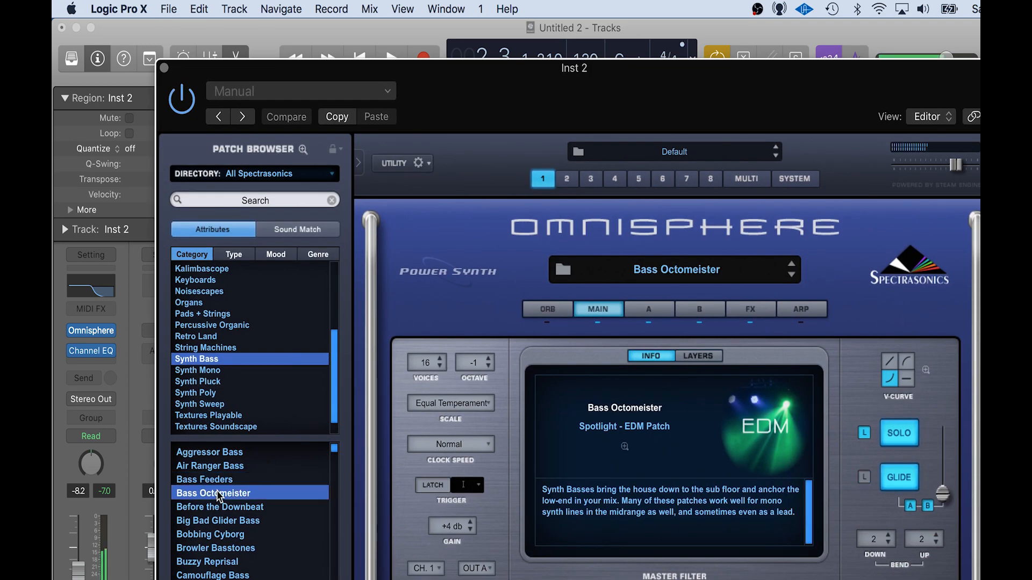
key(Down)
key(Down)
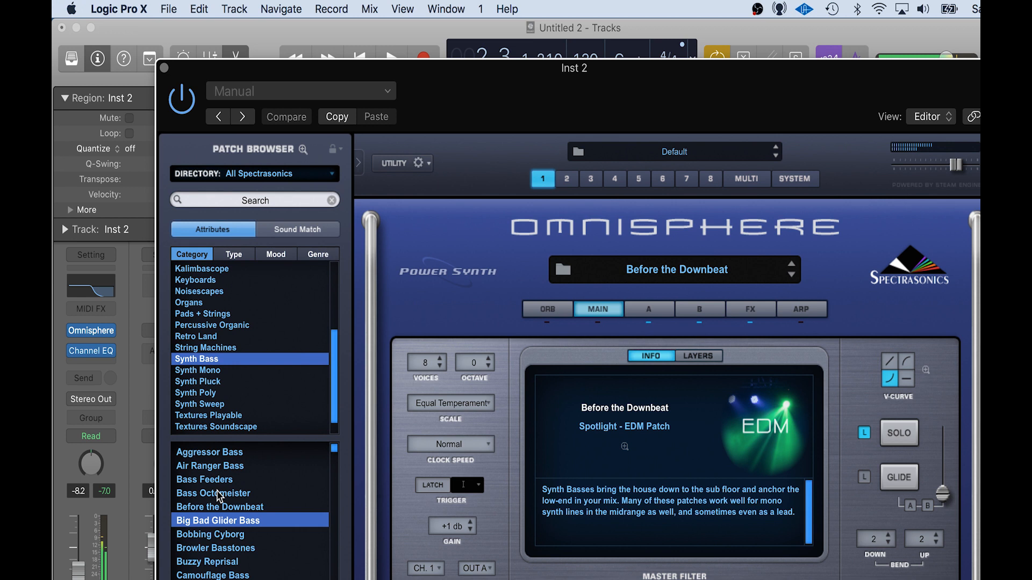
key(Down)
key(Down)
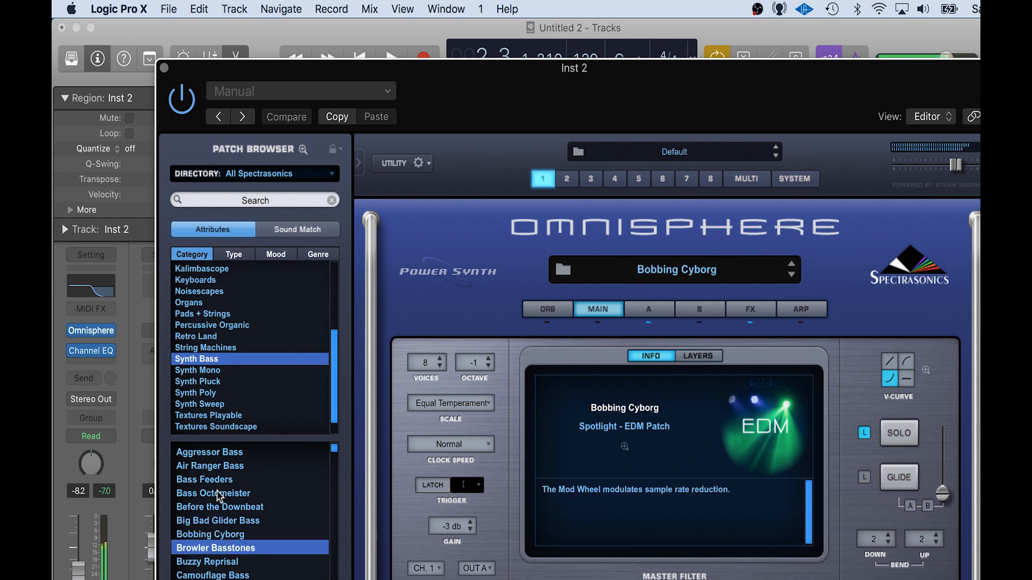
key(Down)
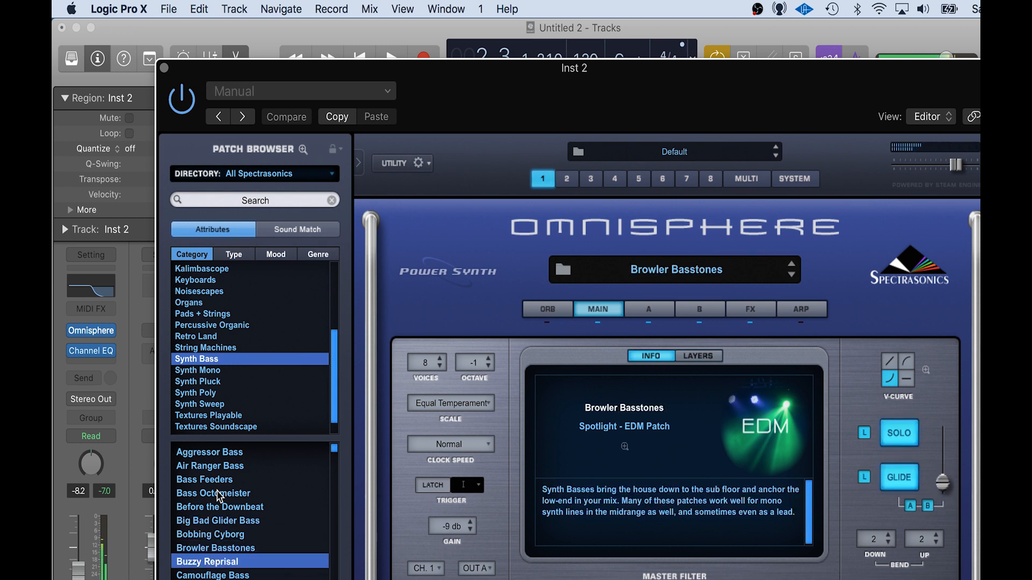
key(Down)
key(Down)
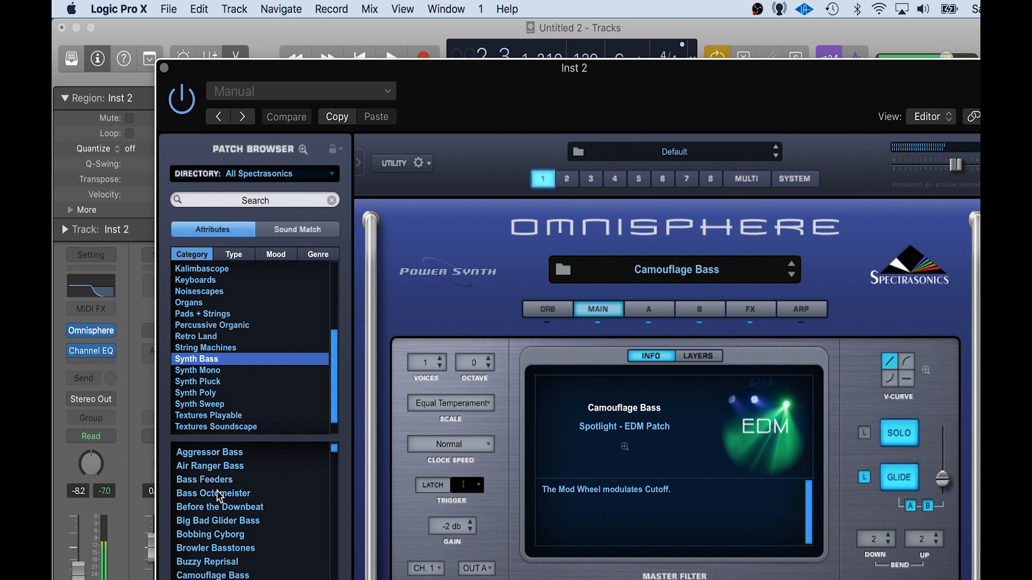
key(Down)
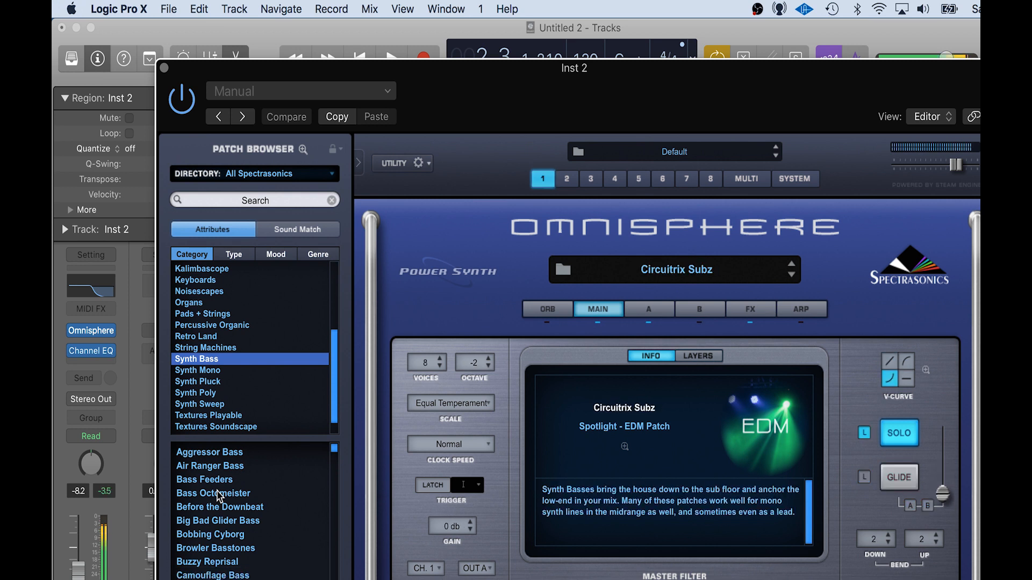
key(Down)
key(Down)
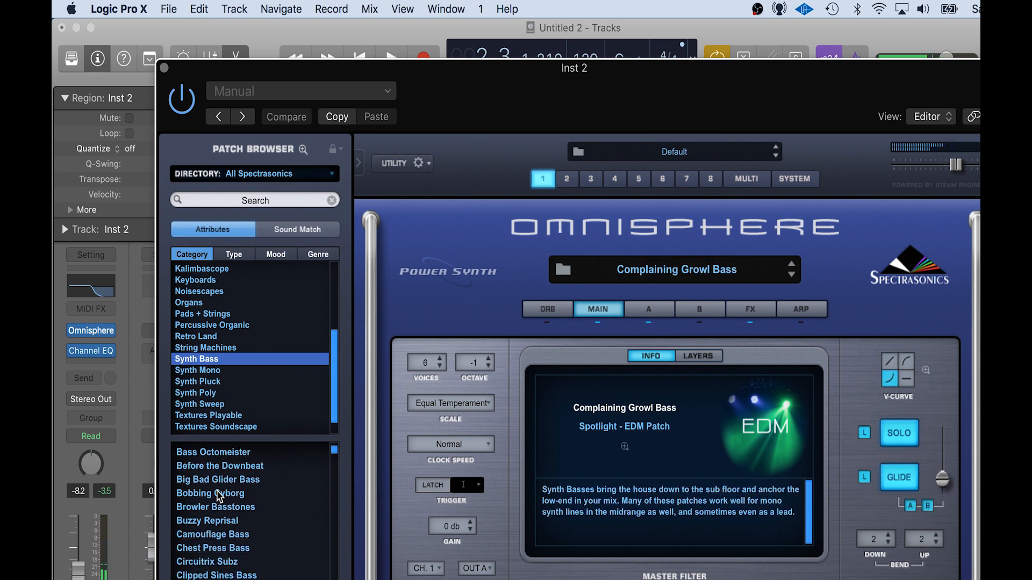
key(Down)
key(Down)
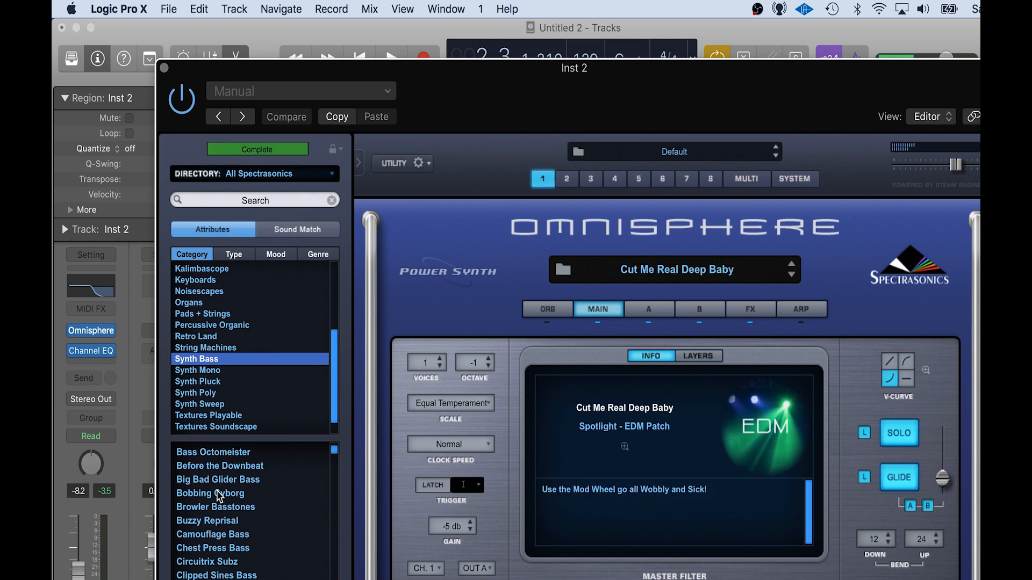
key(Up)
key(Down)
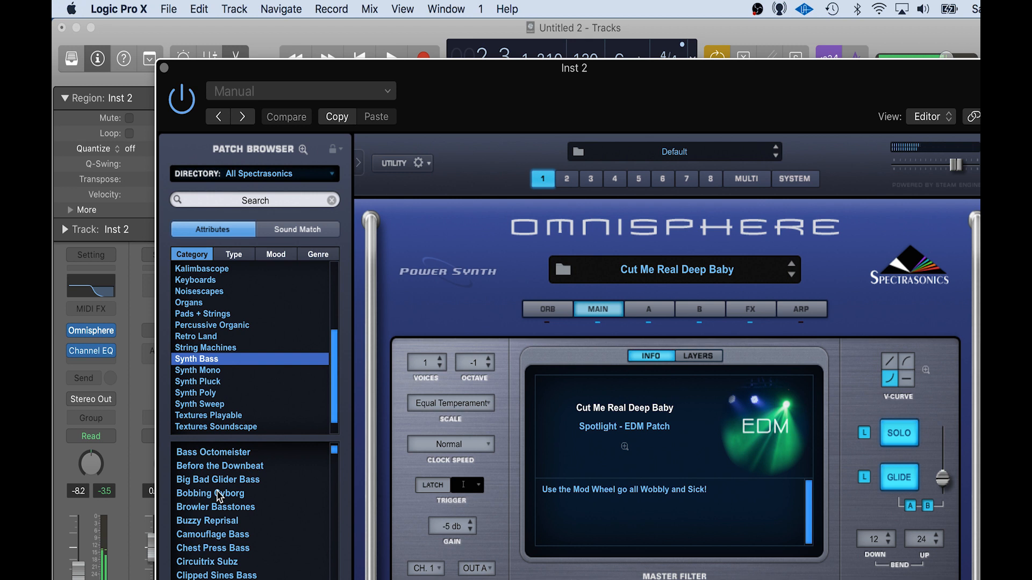
scroll(219, 497, down, 1)
key(Down)
scroll(219, 497, down, 1)
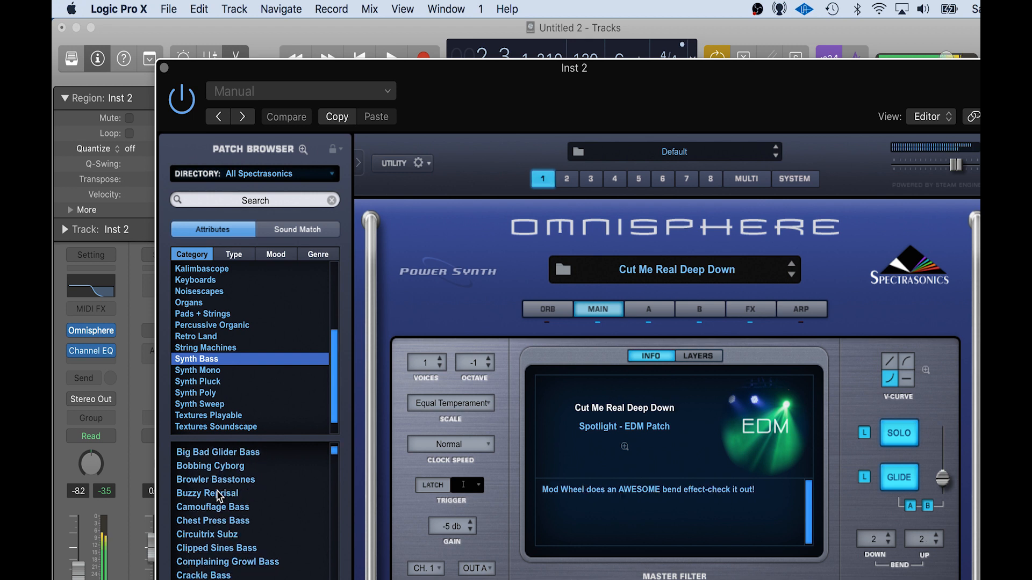
key(Down)
scroll(219, 497, down, 1)
key(Down)
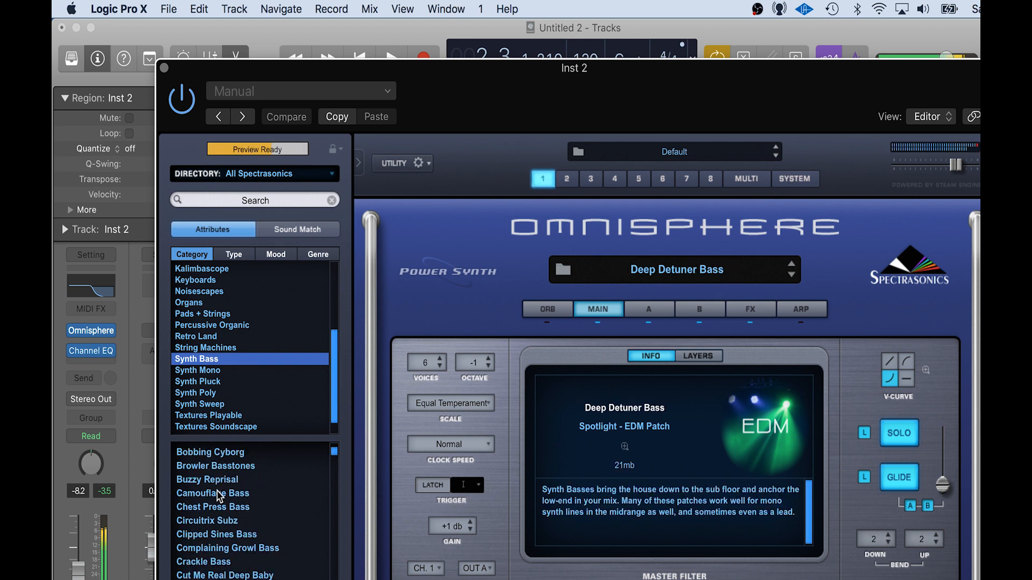
scroll(219, 497, down, 1)
key(Down)
scroll(219, 497, down, 1)
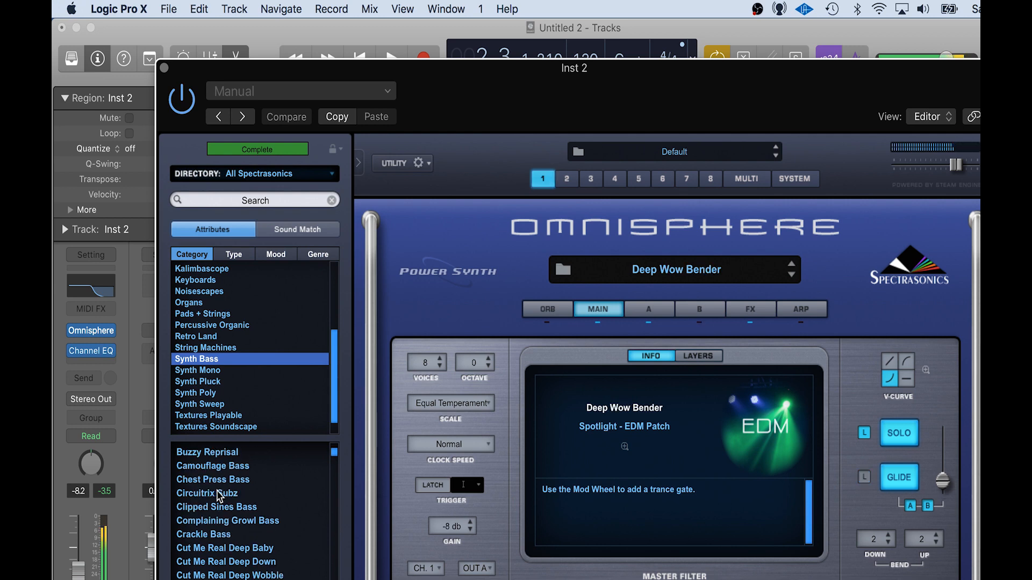
key(Down)
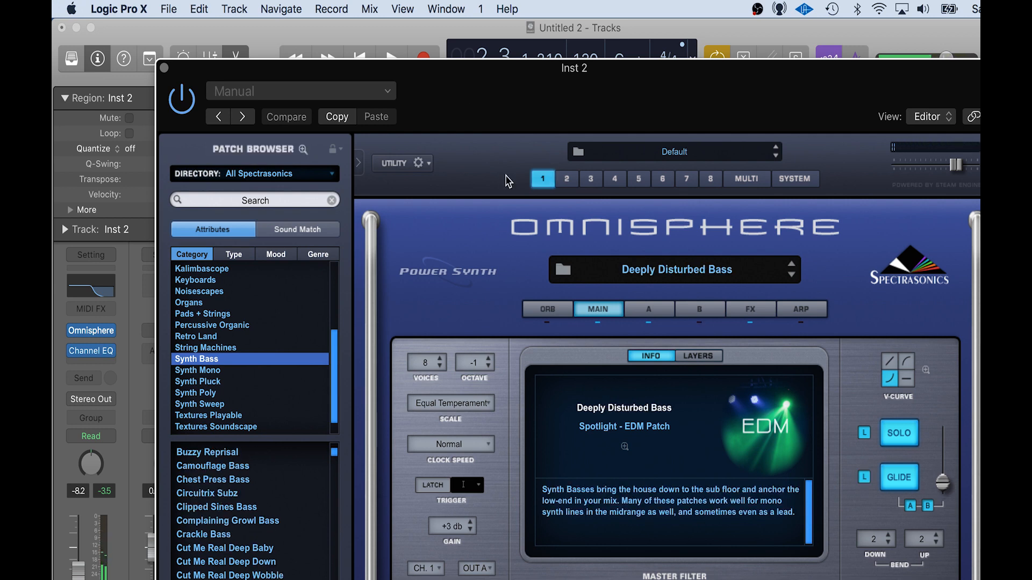
drag(490, 118, 520, 447)
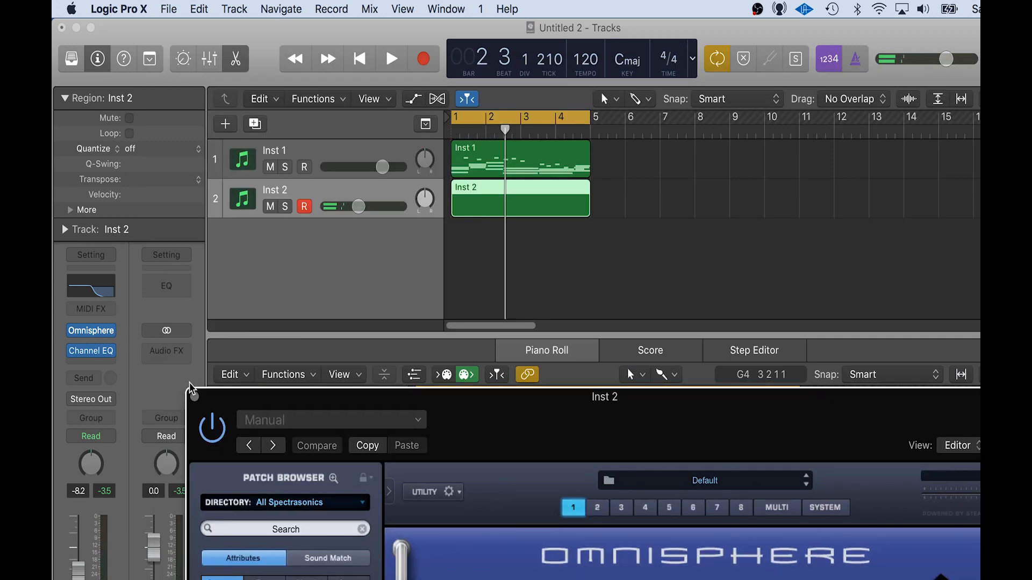
click(194, 398)
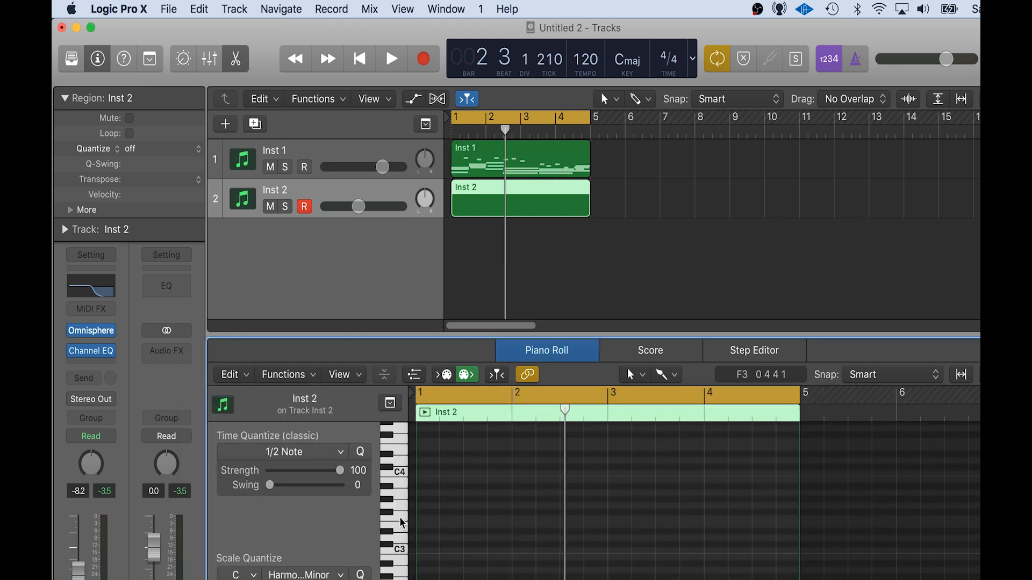
Try half-bar bass notes at different pitches at the start of bar 1 and play them against the chords.
click(389, 531)
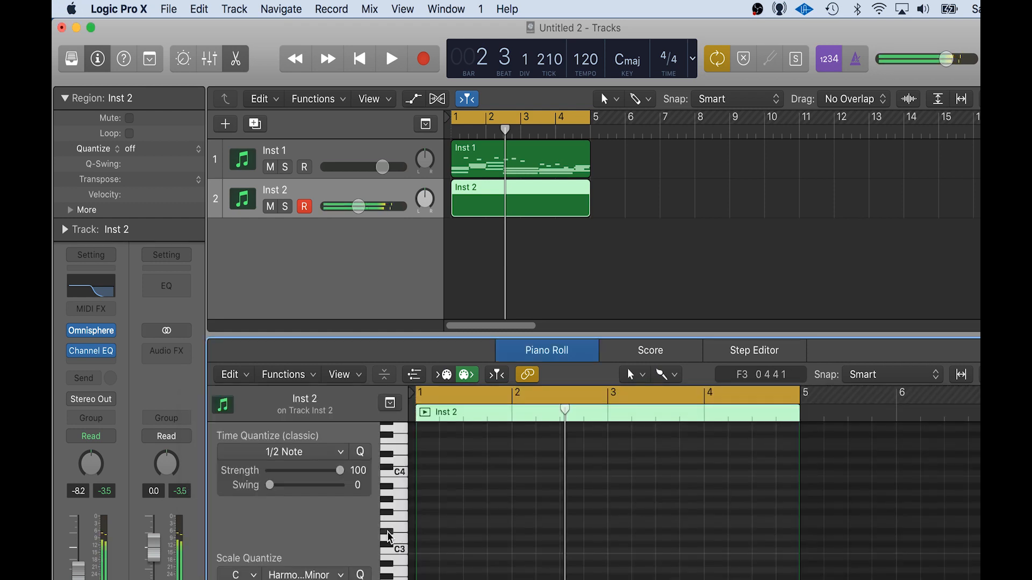
key(space)
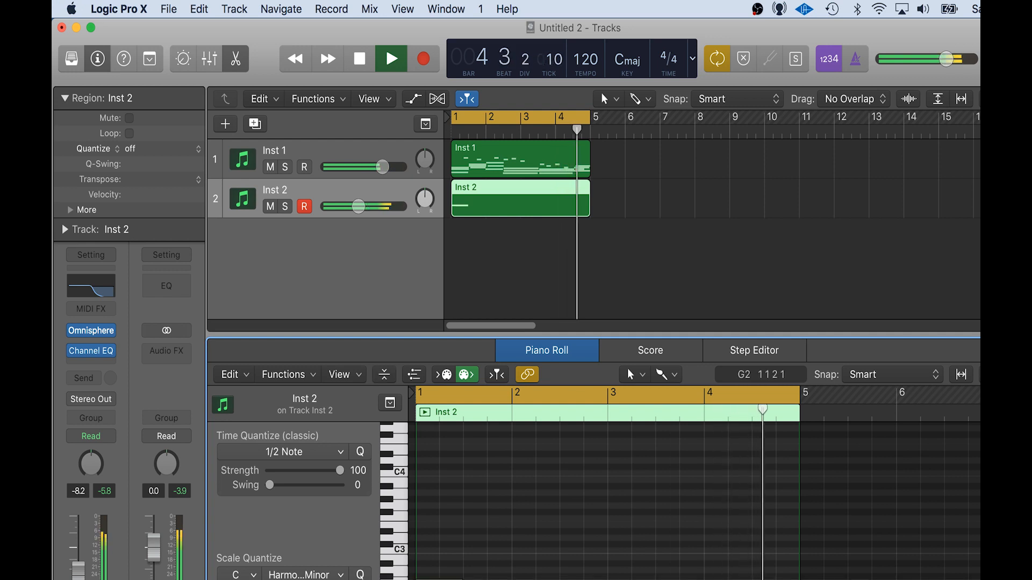
key(space)
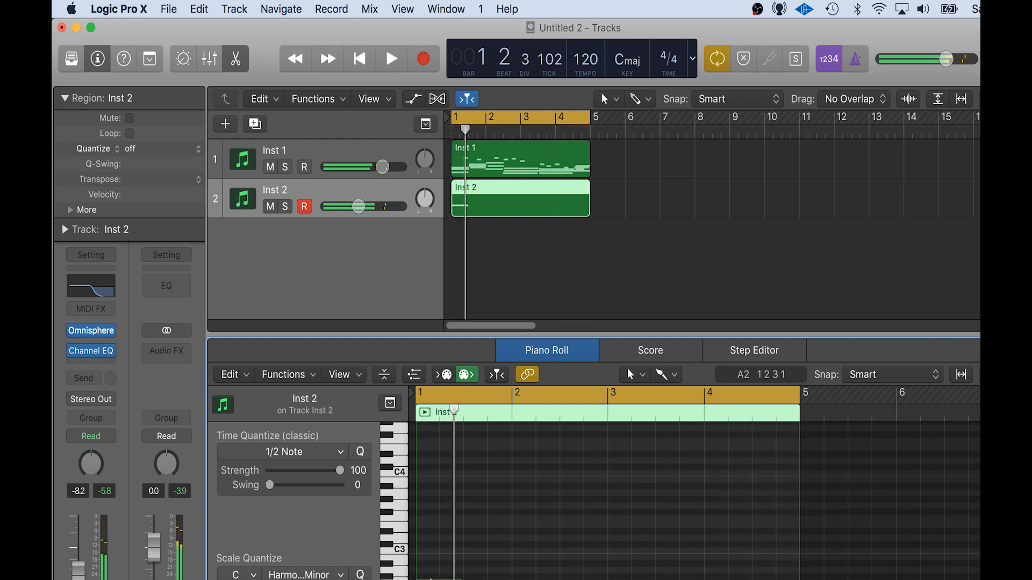
key(Delete)
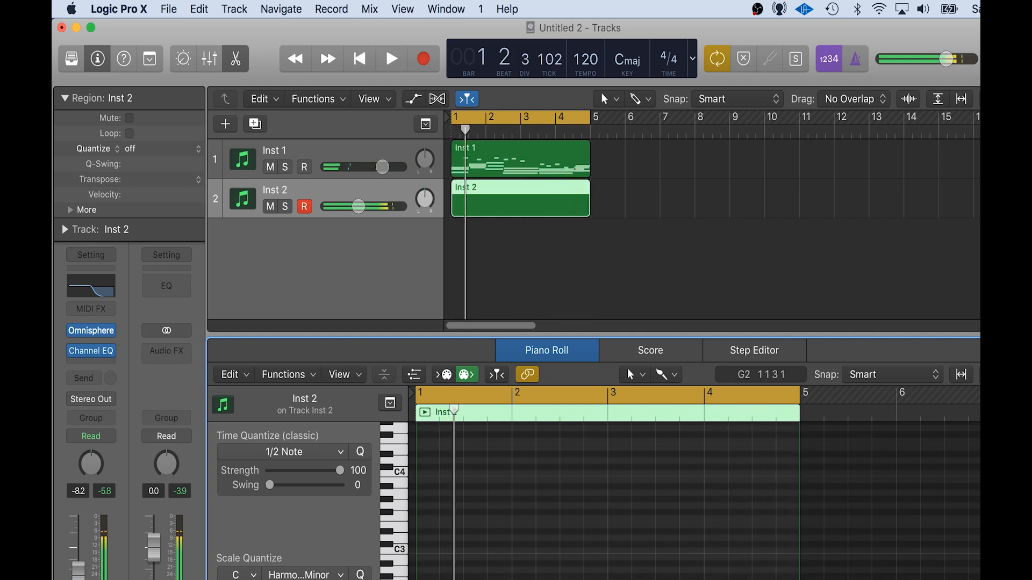
key(space)
key(space)
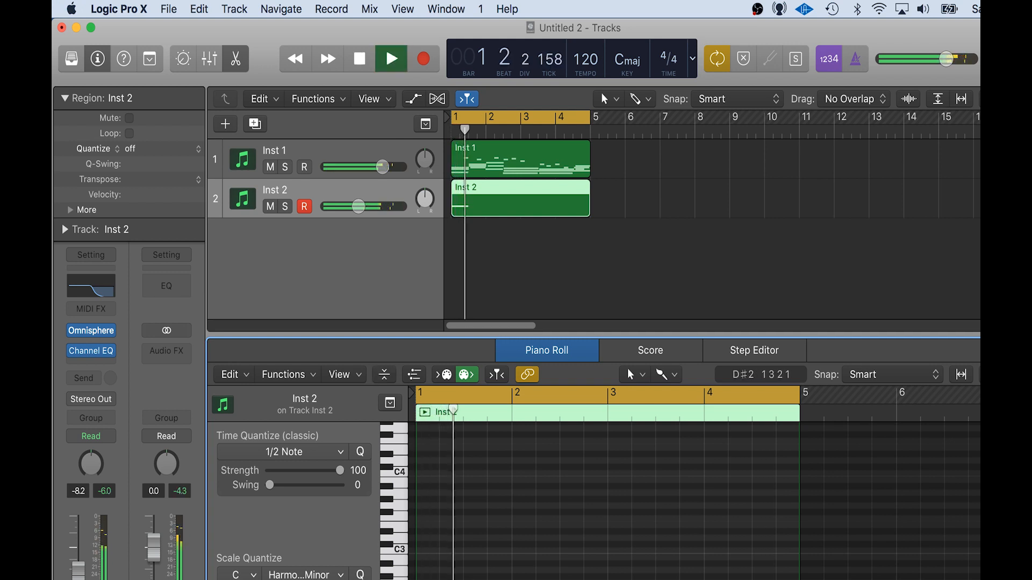
key(Delete)
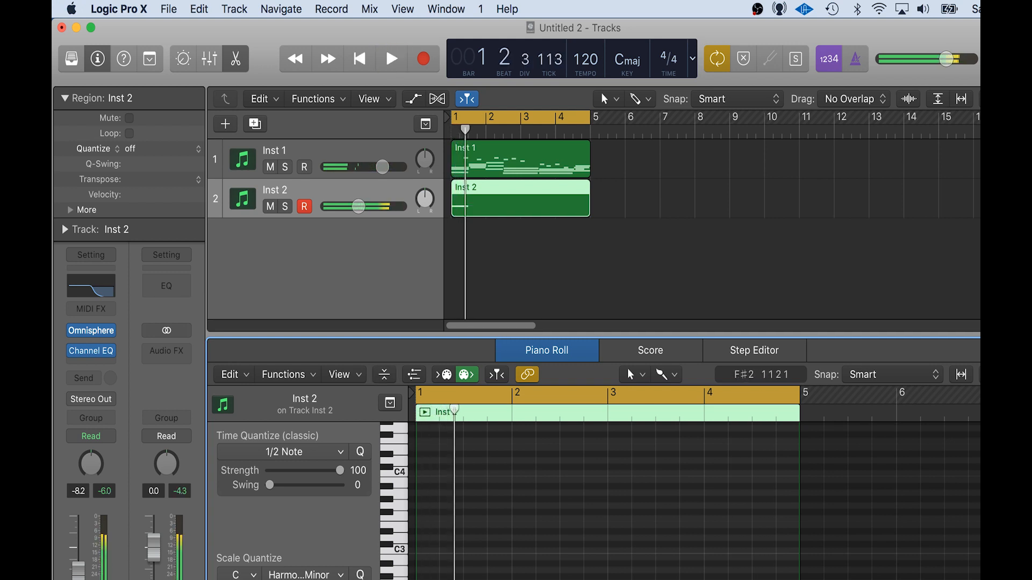
Place a bass note at the start of bar 1, lengthen it to a full bar, and play it back.
key(space)
key(space)
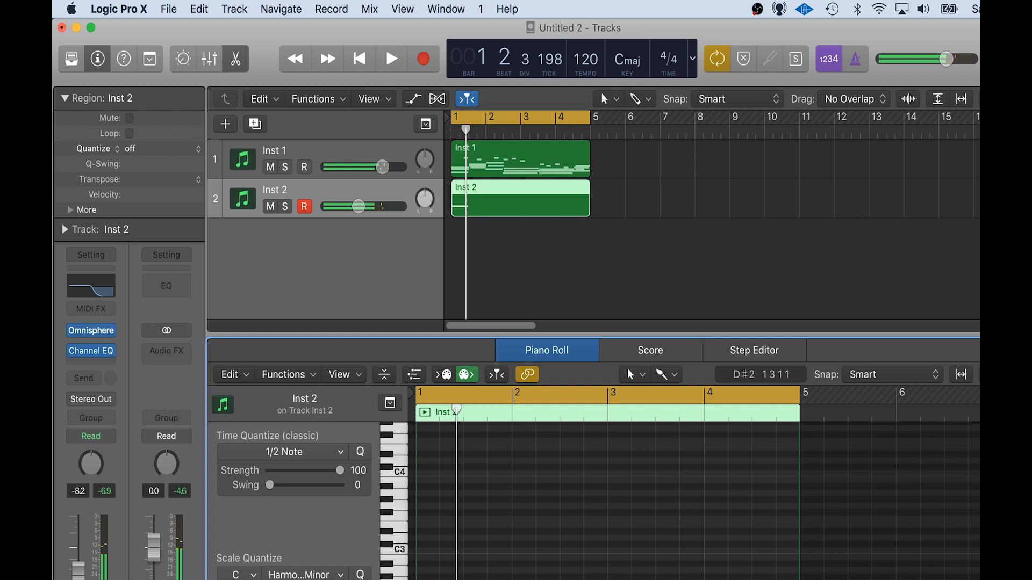
key(space)
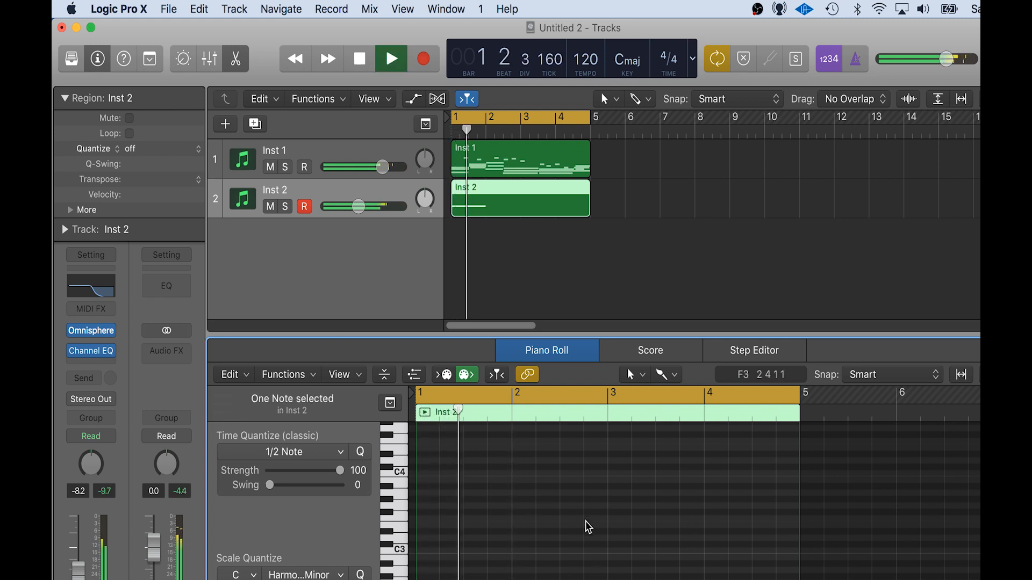
key(space)
Try bass pitches at the start of bar 2 and keep a half-bar note on D#3.
click(514, 545)
key(super+z)
click(513, 504)
key(super+z)
click(513, 531)
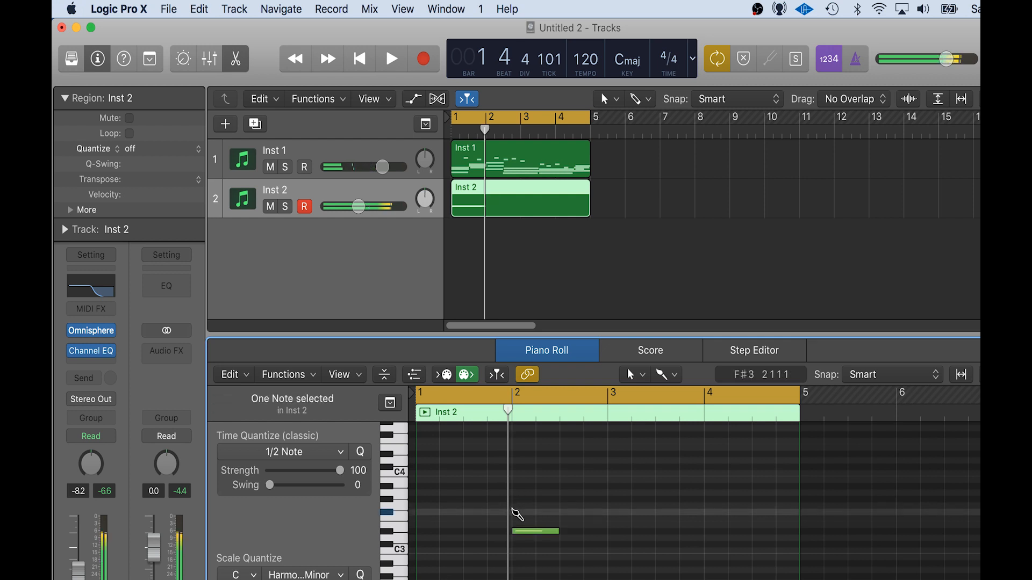
Lengthen the bar 2 bass note to a full bar, move it down to a pitch below C3, and play it back.
key(space)
drag(554, 531, 607, 532)
key(space)
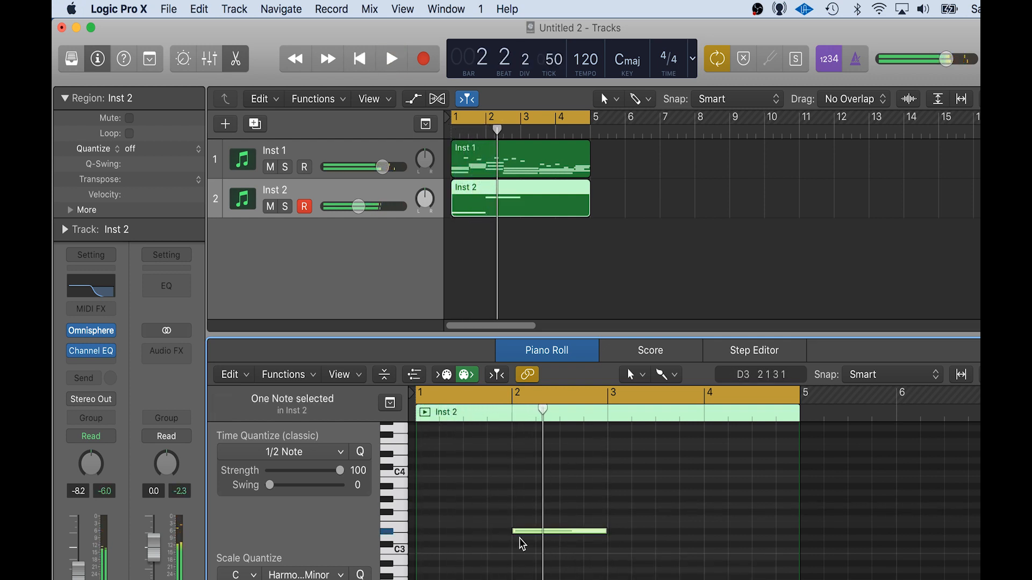
drag(525, 534, 554, 576)
key(space)
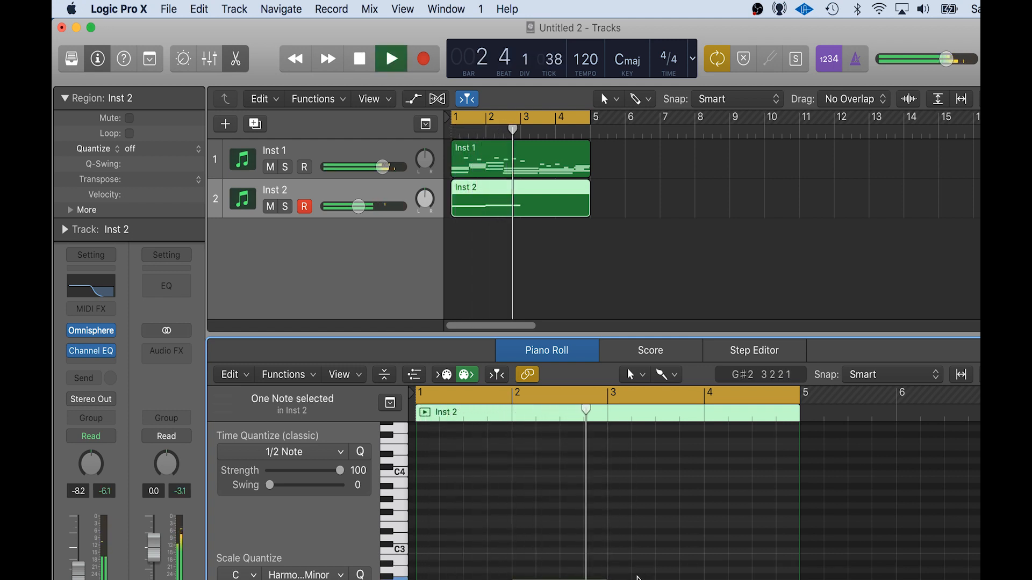
key(space)
Add a one-bar bass note on C3 in bar 3 and a lower one-bar note in bar 4, and play the loop.
super+click(617, 553)
drag(650, 553, 801, 579)
click(717, 574)
key(space)
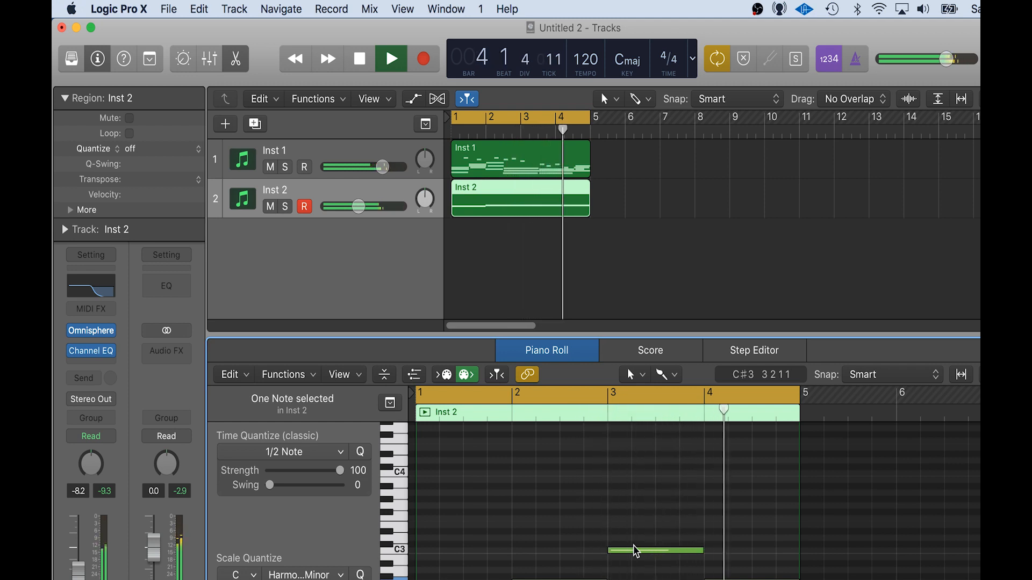
key(space)
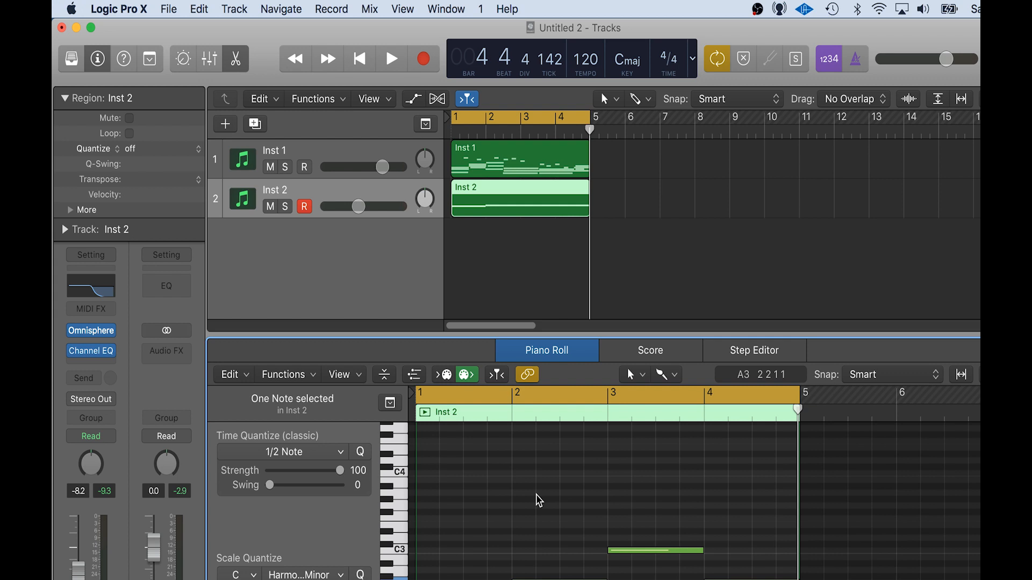
Check the installed Logic Pro X version in the About window and close it.
click(119, 9)
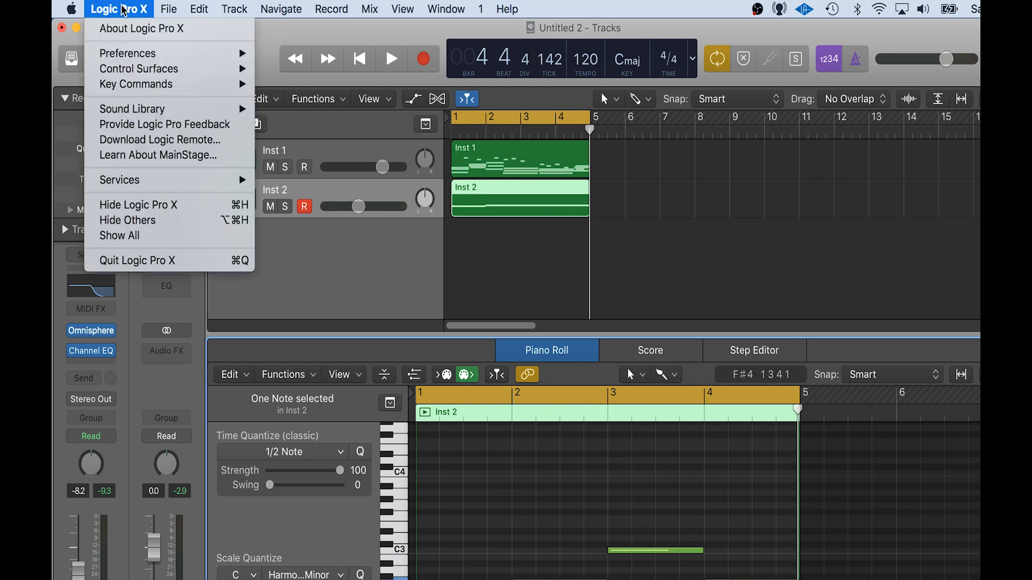
click(132, 31)
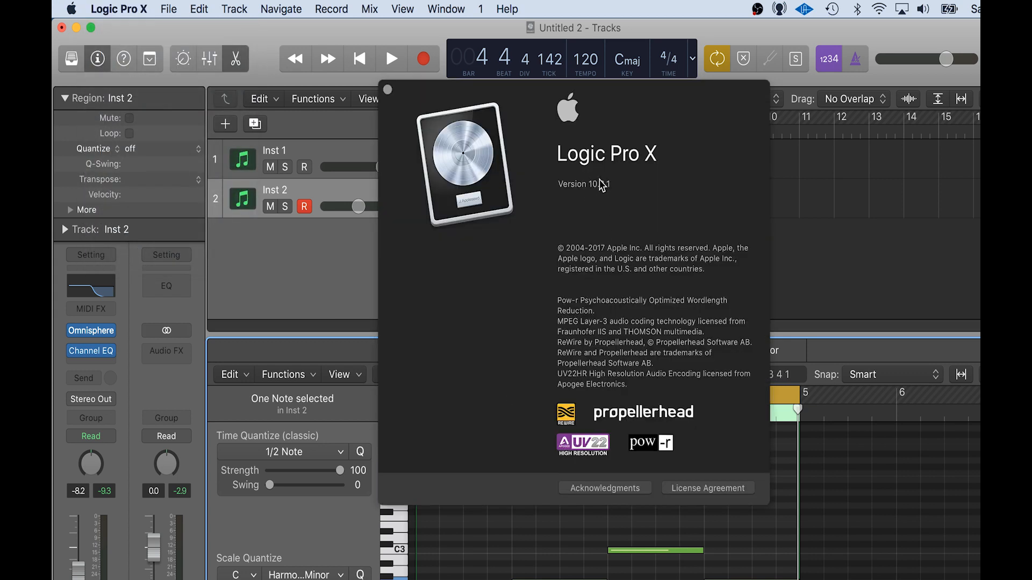
click(388, 91)
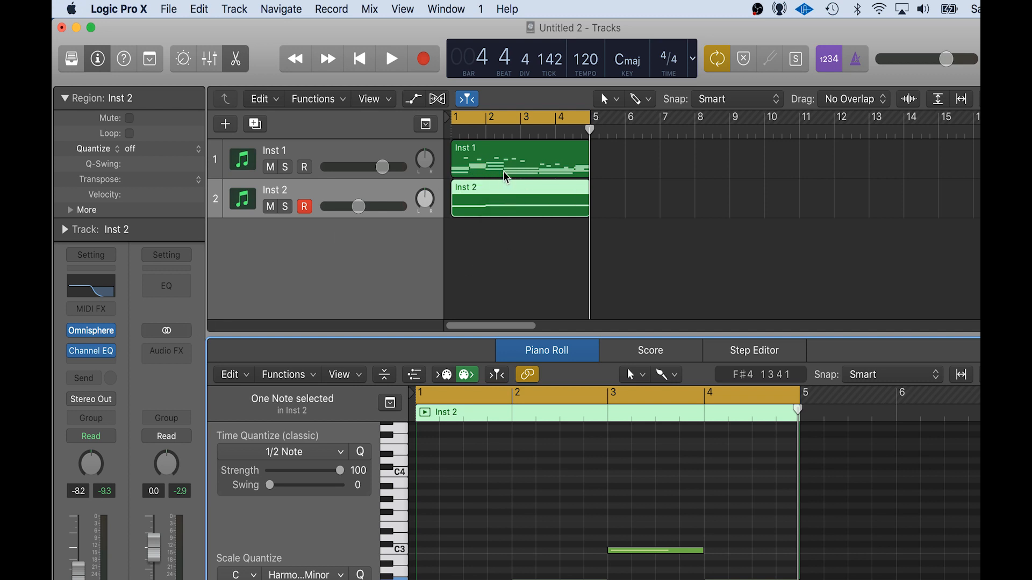
Find Alchemy among the instrument plug-ins available for Inst 2 without loading it.
click(114, 330)
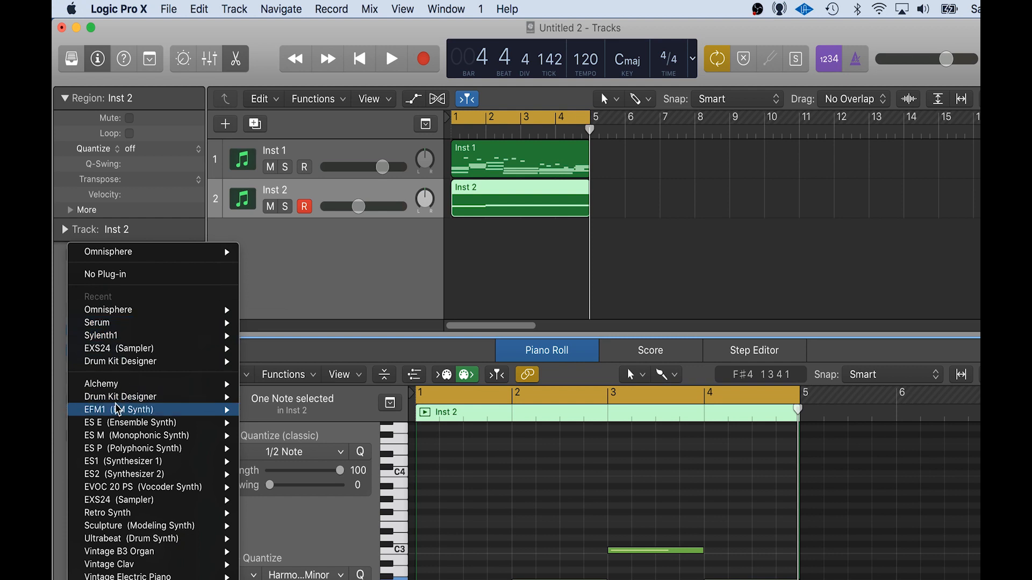
mouse_move(139, 391)
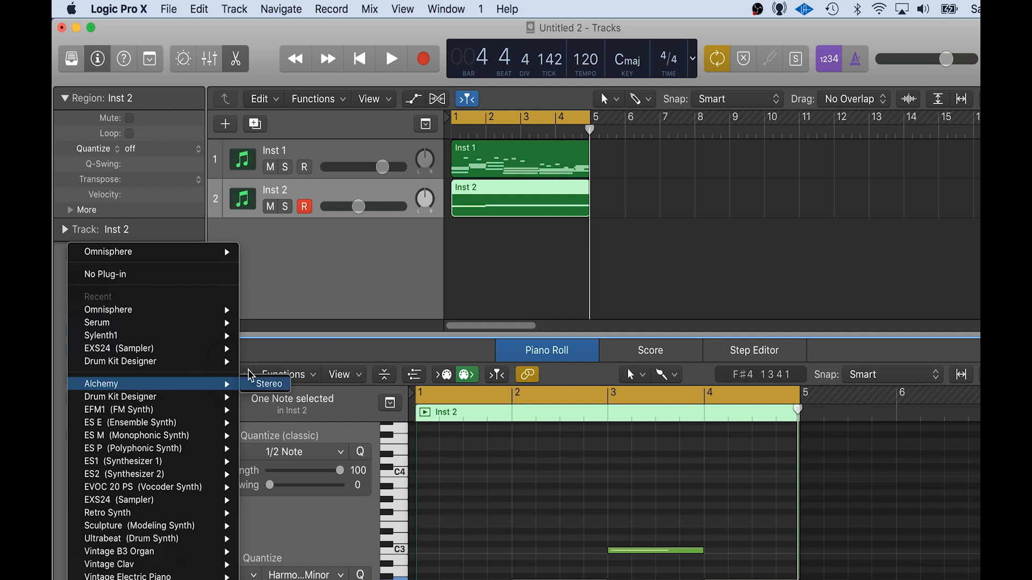
click(315, 301)
Look through the Sound Library options, including Open Sound Library Manager, without choosing one.
click(116, 9)
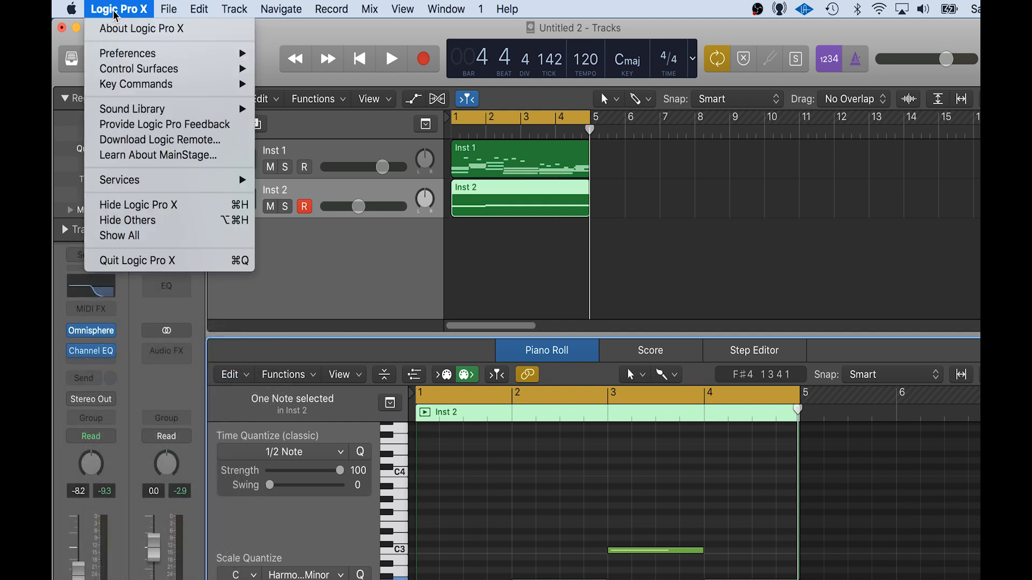
mouse_move(155, 113)
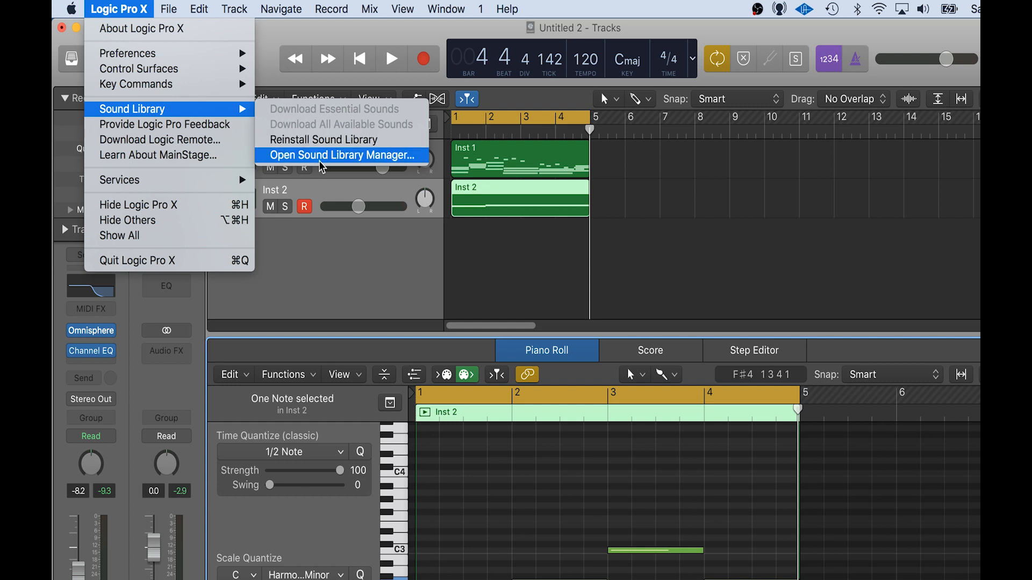
click(324, 228)
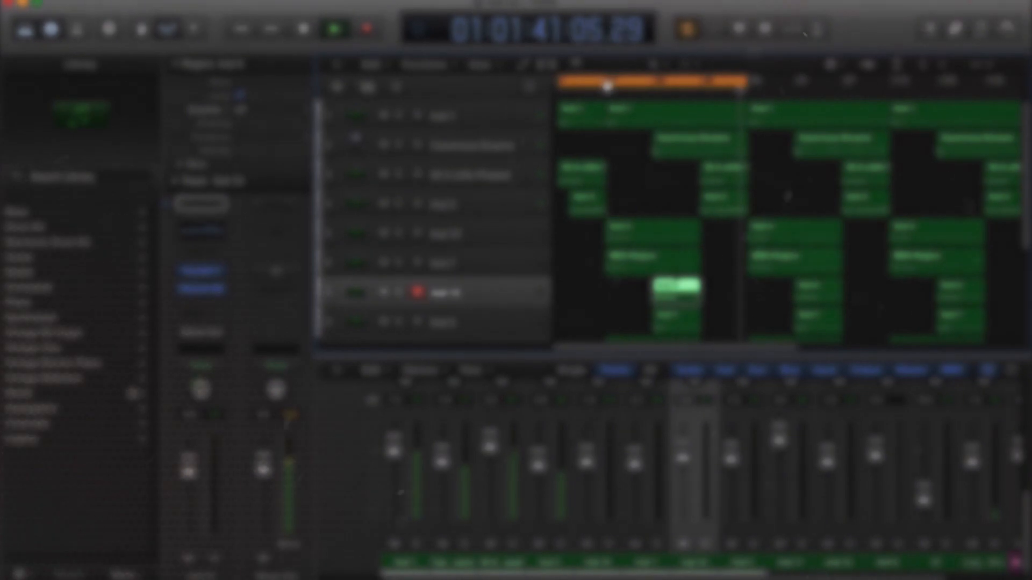
drag(609, 85, 654, 86)
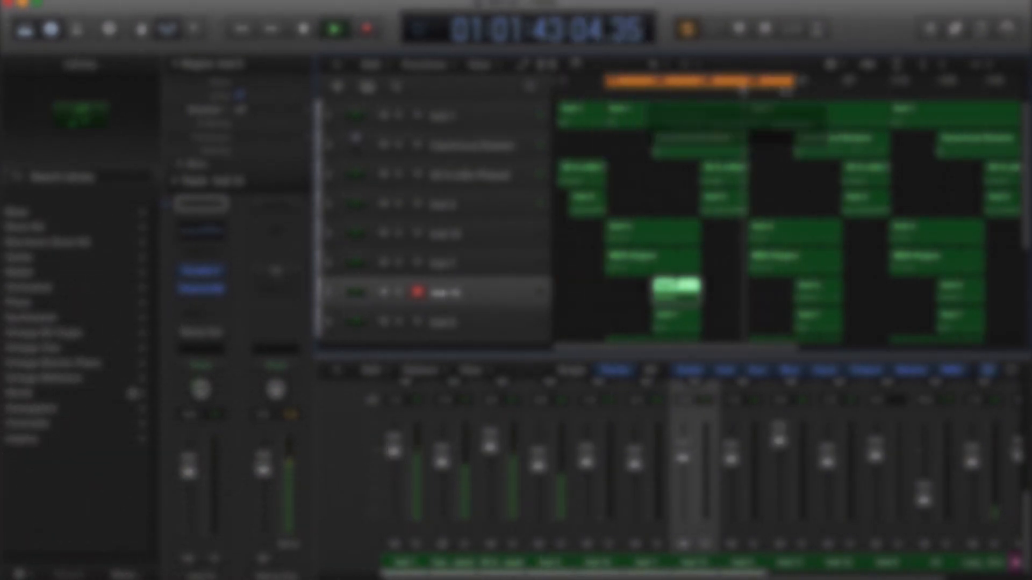